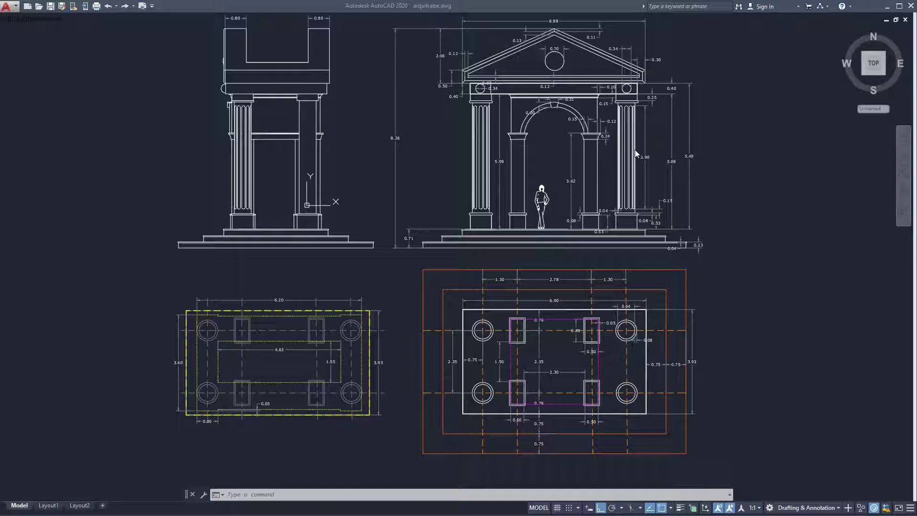
- Pan and zoom around the elevations and both dimensioned floor plans to inspect them
{"action": "scroll", "coordinate": [639, 121], "scroll_direction": "up", "scroll_amount": 5}
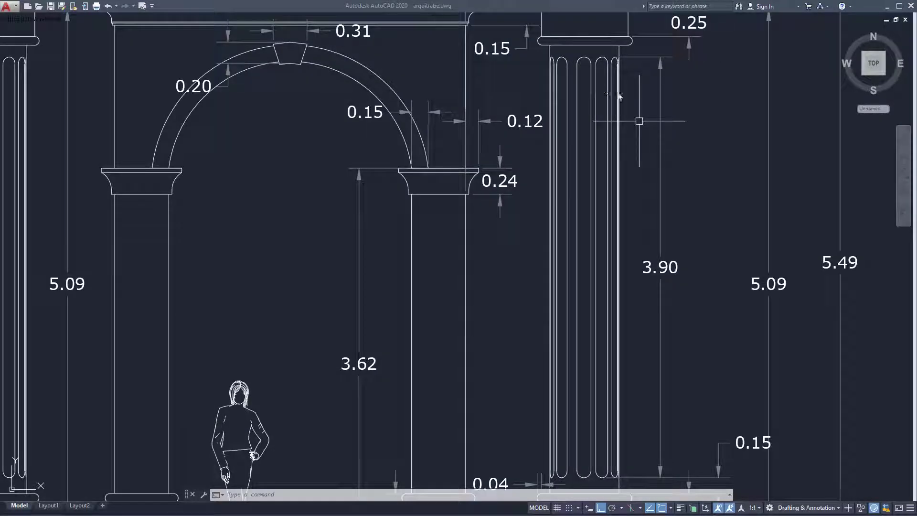
{"action": "scroll", "coordinate": [639, 121], "scroll_direction": "down", "scroll_amount": 4}
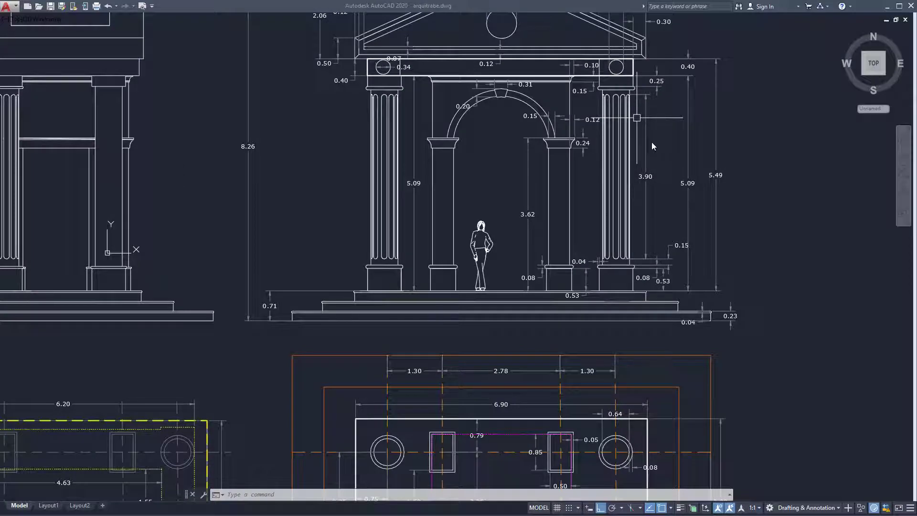
{"action": "scroll", "coordinate": [621, 130], "scroll_direction": "up", "scroll_amount": 3}
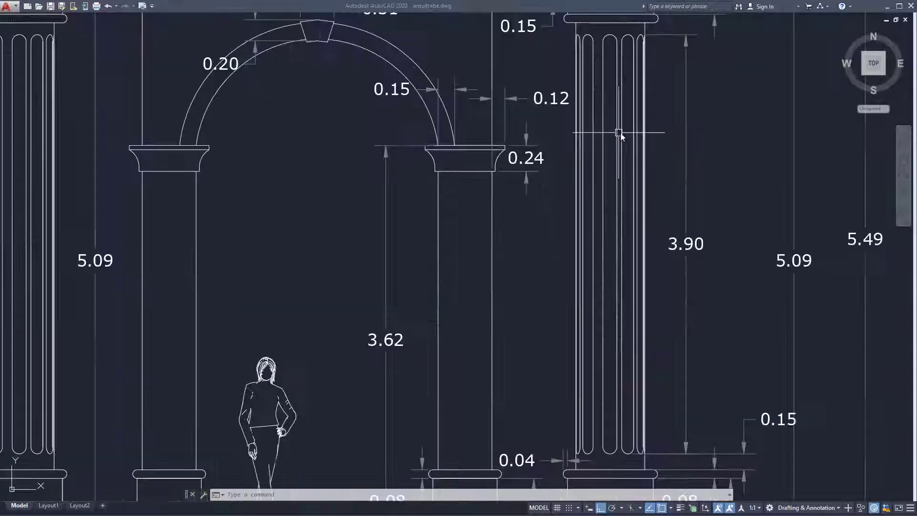
{"action": "scroll", "coordinate": [617, 137], "scroll_direction": "down", "scroll_amount": 2}
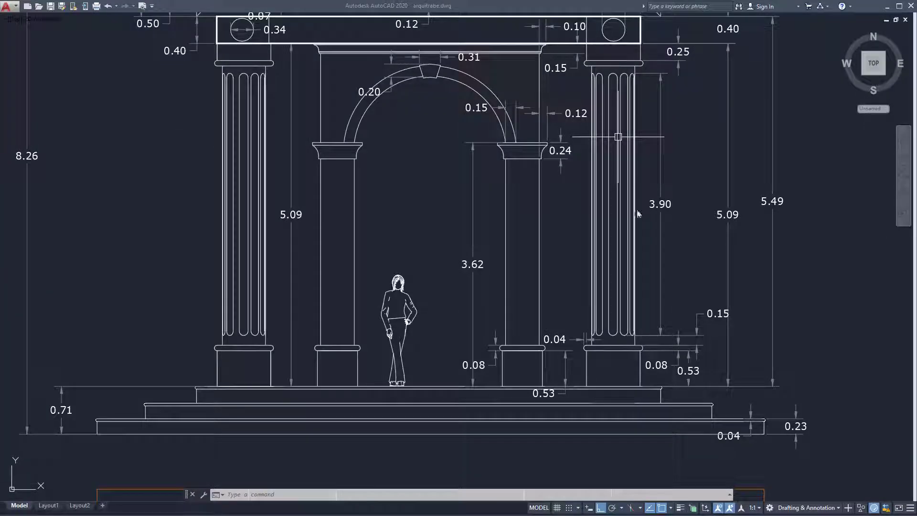
{"action": "scroll", "coordinate": [604, 346], "scroll_direction": "down", "scroll_amount": 4}
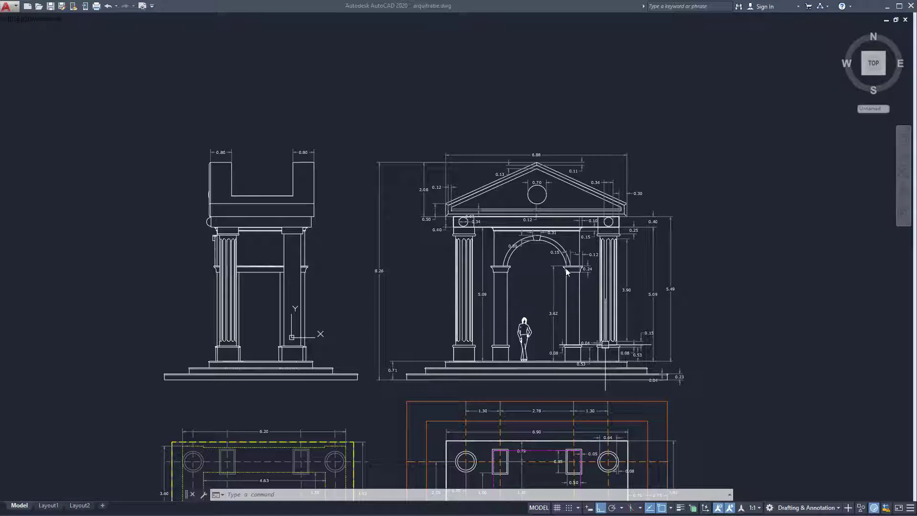
{"action": "scroll", "coordinate": [567, 271], "scroll_direction": "down", "scroll_amount": 2}
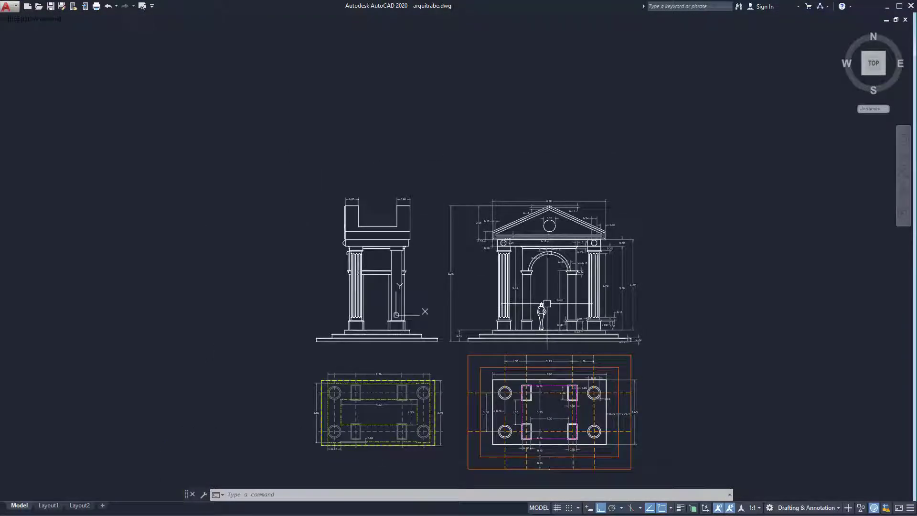
{"action": "scroll", "coordinate": [430, 310], "scroll_direction": "up", "scroll_amount": 2}
{"action": "middle_click_drag", "start_coordinate": [429, 312], "coordinate": [419, 159]}
{"action": "scroll", "coordinate": [420, 262], "scroll_direction": "up", "scroll_amount": 2}
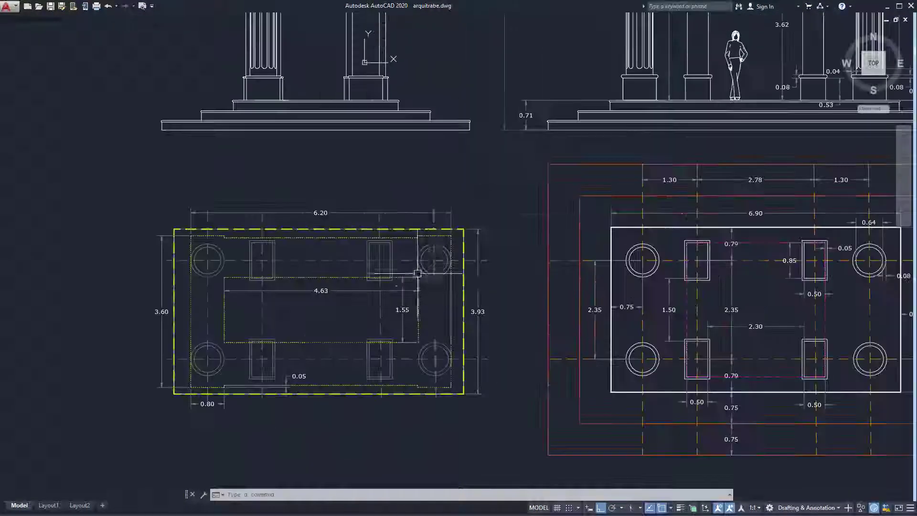
{"action": "middle_click_drag", "start_coordinate": [368, 241], "coordinate": [169, 186]}
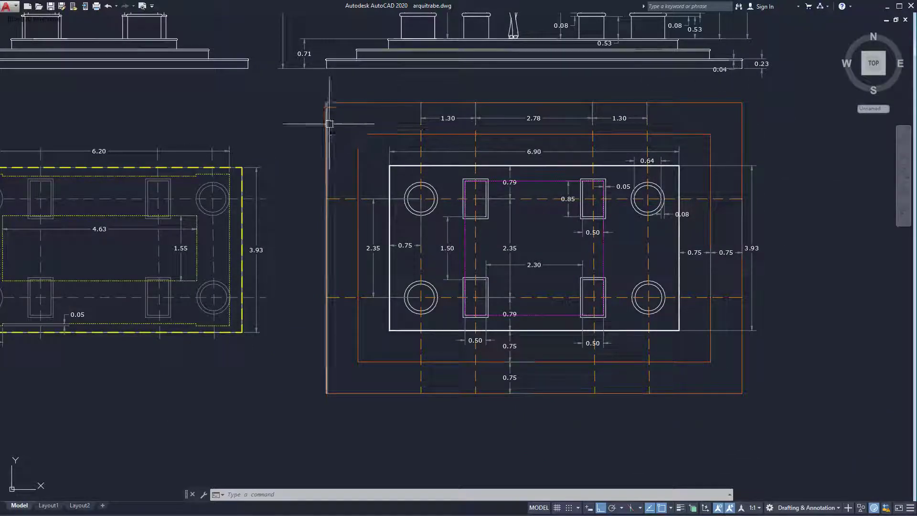
{"action": "middle_click_drag", "start_coordinate": [497, 268], "coordinate": [673, 263]}
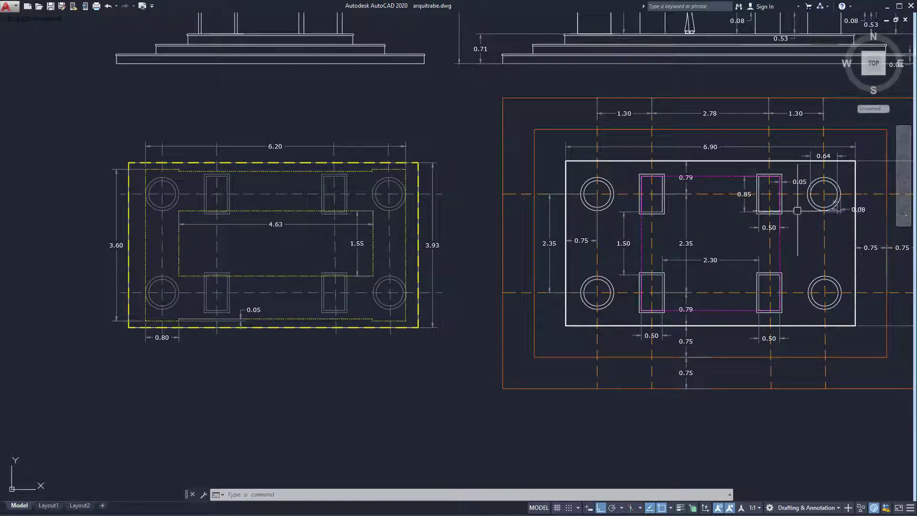
{"action": "middle_click_drag", "start_coordinate": [431, 209], "coordinate": [482, 222]}
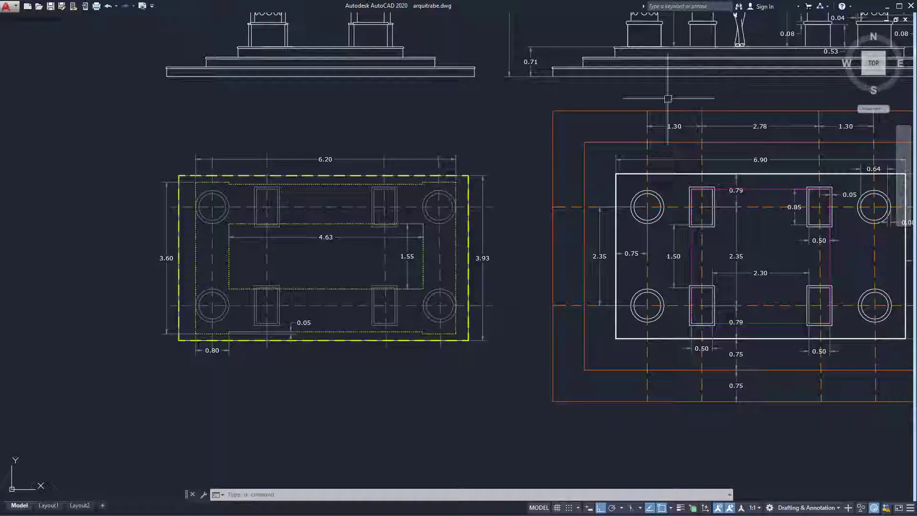
{"action": "scroll", "coordinate": [549, 172], "scroll_direction": "down", "scroll_amount": 2}
{"action": "scroll", "coordinate": [540, 165], "scroll_direction": "up", "scroll_amount": 2}
{"action": "middle_click_drag", "start_coordinate": [422, 201], "coordinate": [473, 195]}
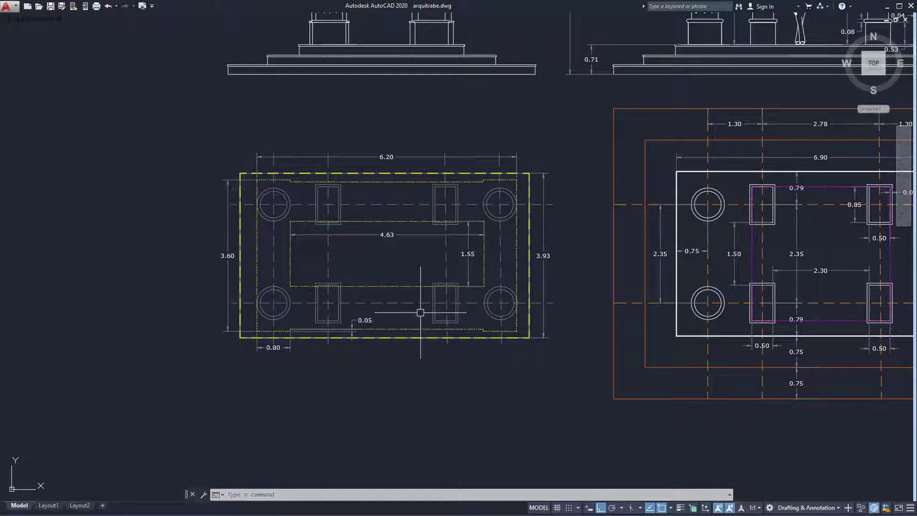
{"action": "scroll", "coordinate": [707, 190], "scroll_direction": "down", "scroll_amount": 2}
{"action": "middle_click_drag", "start_coordinate": [711, 190], "coordinate": [483, 283]}
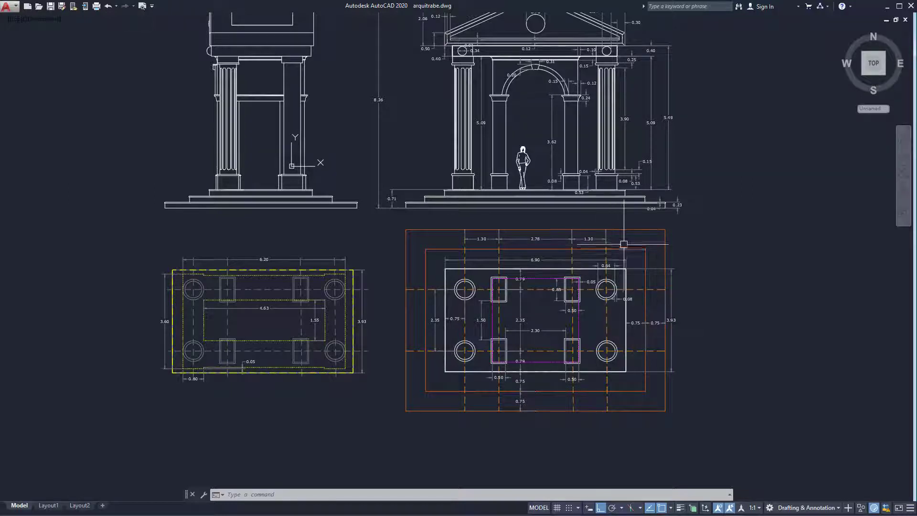
{"action": "middle_click_drag", "start_coordinate": [624, 250], "coordinate": [619, 284]}
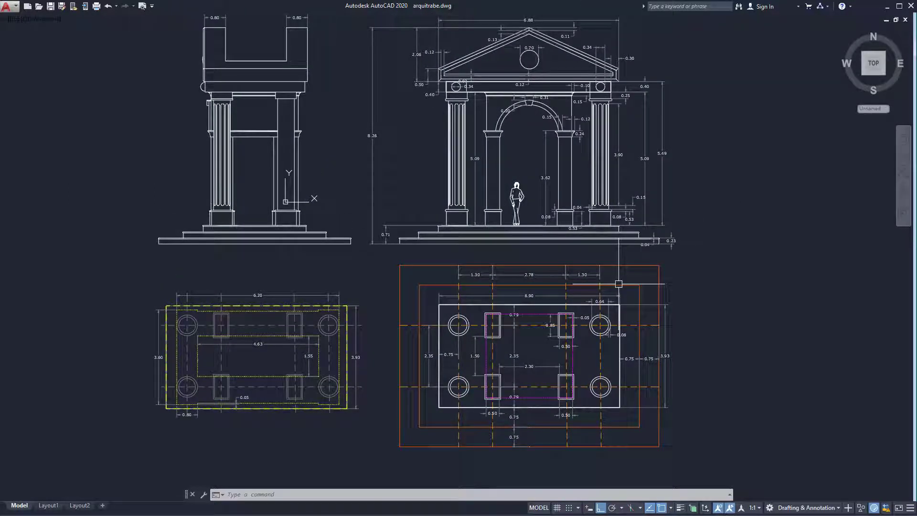
- Turn off AutoCAD's Clean Screen, then orbit the imported drawings in SketchUp
{"action": "key", "text": "ctrl+0"}
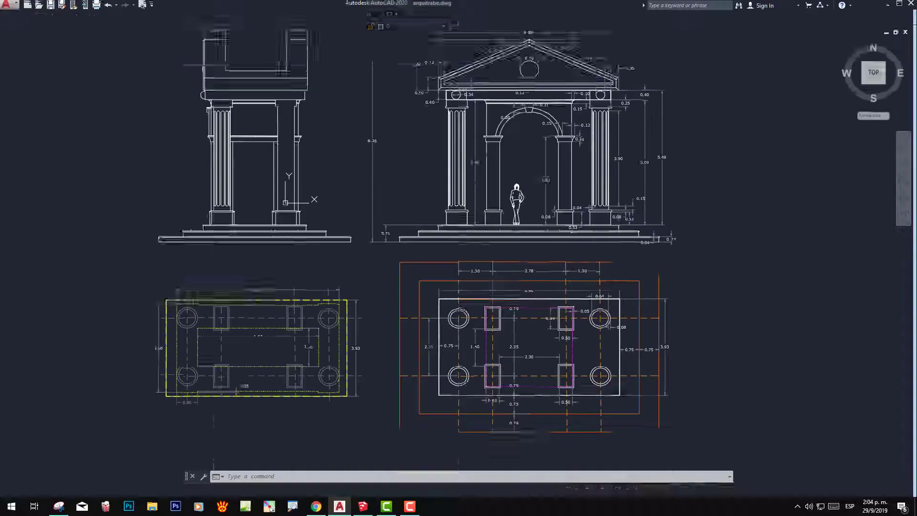
{"action": "left_click", "coordinate": [363, 506]}
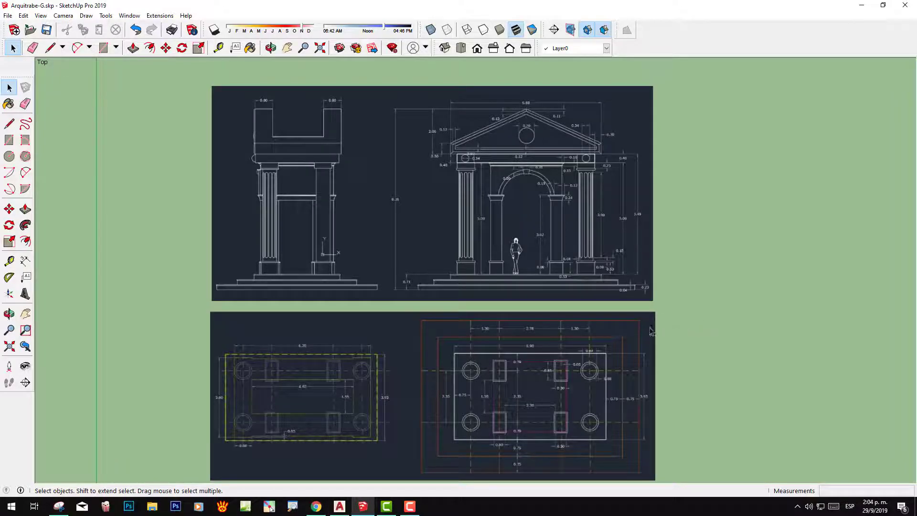
{"action": "mouse_move", "coordinate": [632, 331]}
{"action": "middle_mouse_down"}
{"action": "mouse_move", "coordinate": [644, 338]}
{"action": "mouse_move", "coordinate": [633, 241]}
{"action": "mouse_move", "coordinate": [675, 321]}
{"action": "middle_mouse_up"}
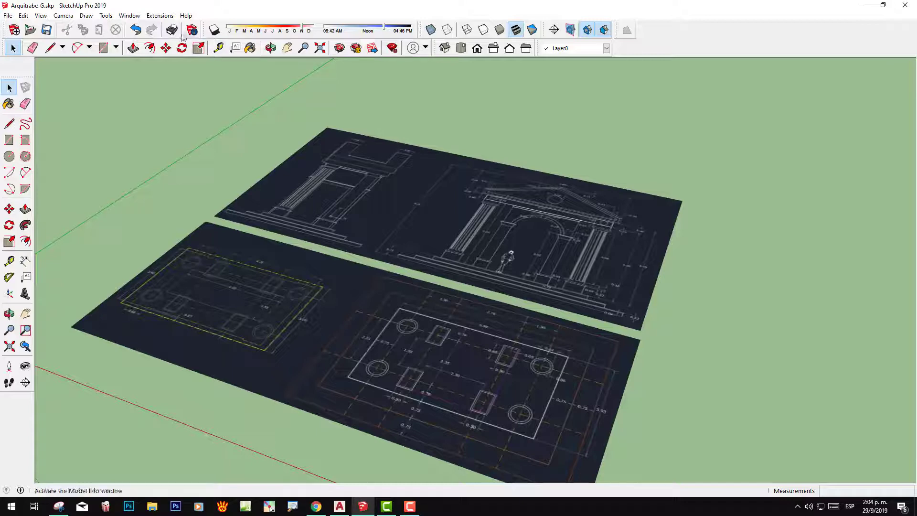
- View the imported drawings from Top in parallel projection
{"action": "left_click", "coordinate": [461, 48]}
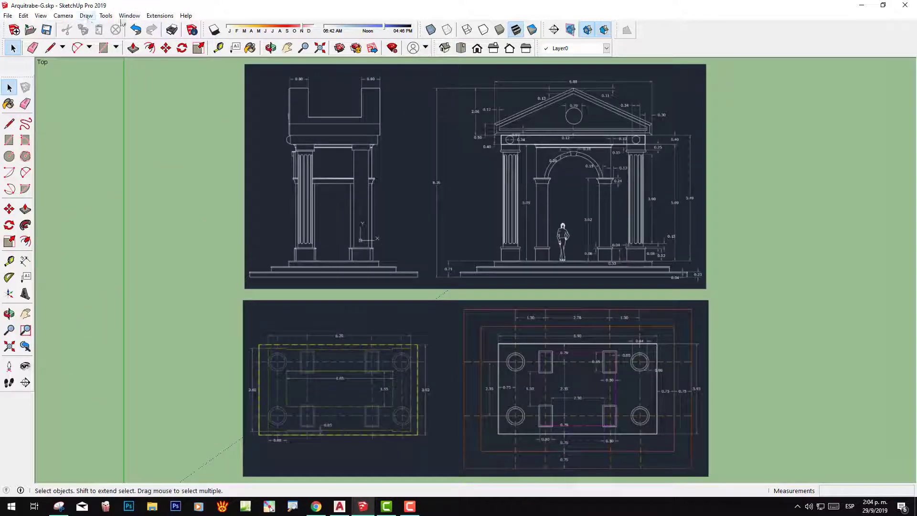
{"action": "left_click", "coordinate": [64, 15]}
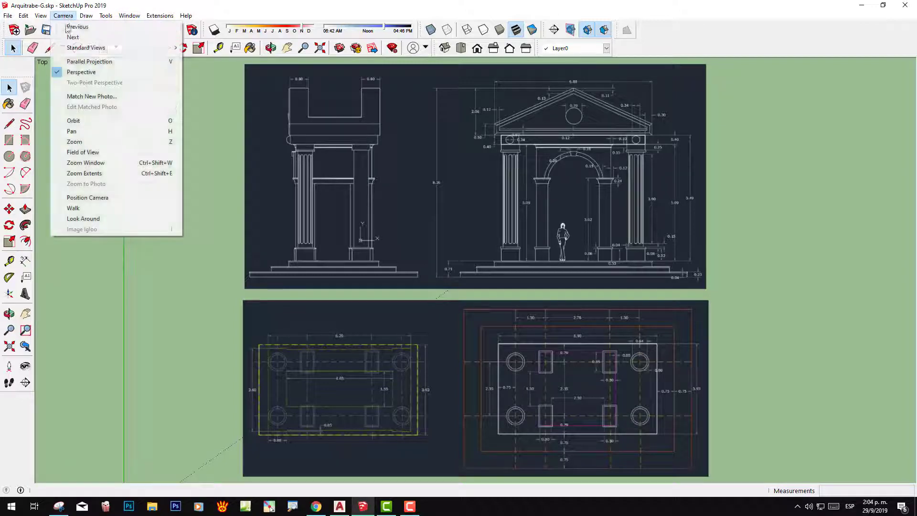
{"action": "left_click", "coordinate": [88, 66]}
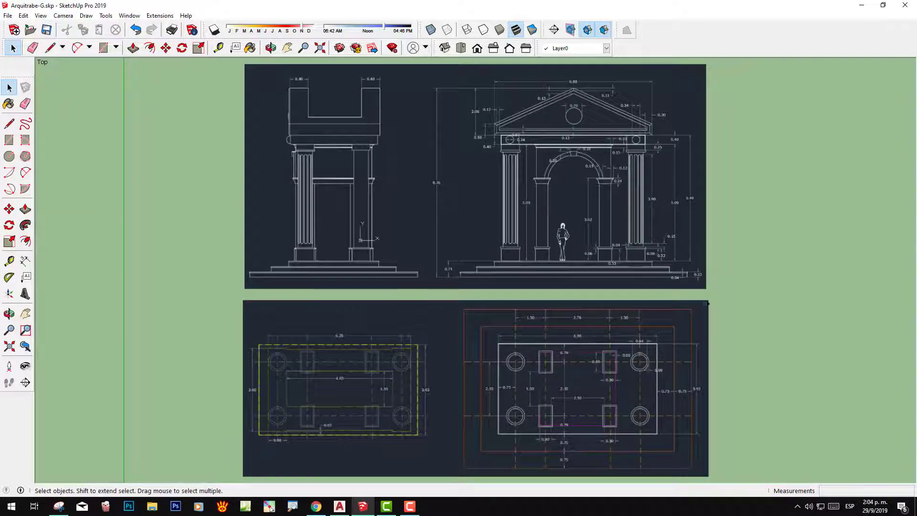
{"action": "scroll", "coordinate": [703, 327], "scroll_direction": "down", "scroll_amount": 3}
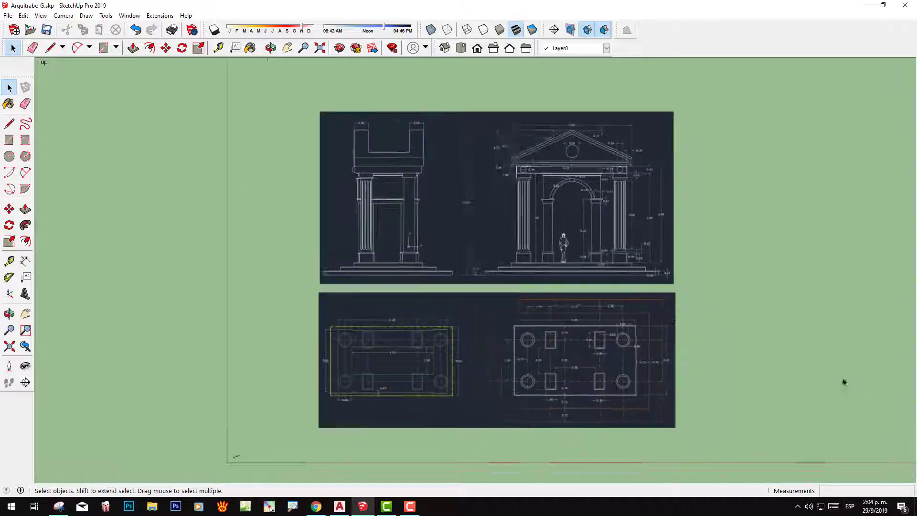
{"action": "scroll", "coordinate": [855, 389], "scroll_direction": "up", "scroll_amount": 2}
{"action": "scroll", "coordinate": [862, 395], "scroll_direction": "up", "scroll_amount": 1}
{"action": "scroll", "coordinate": [139, 307], "scroll_direction": "down", "scroll_amount": 2}
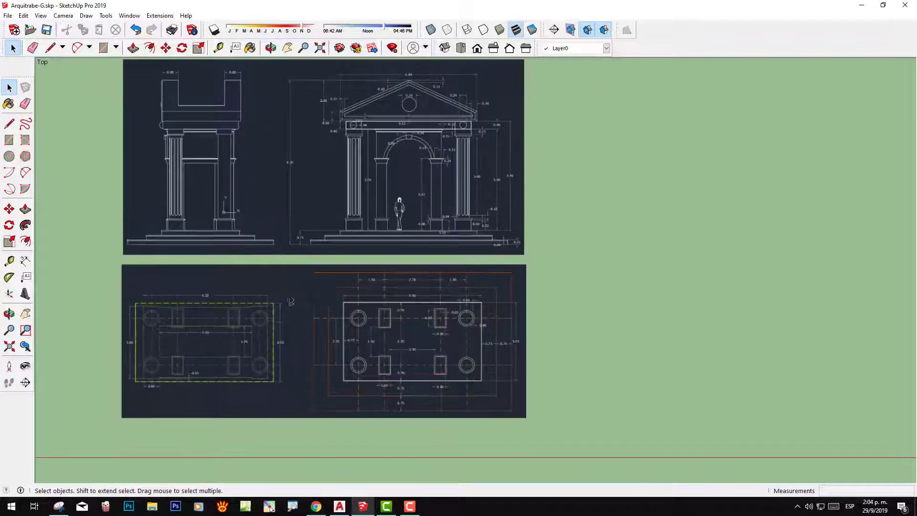
- Pan and zoom so the right floor plan's 6.90 by 3.93 outline fills the view
{"action": "left_click", "coordinate": [26, 313]}
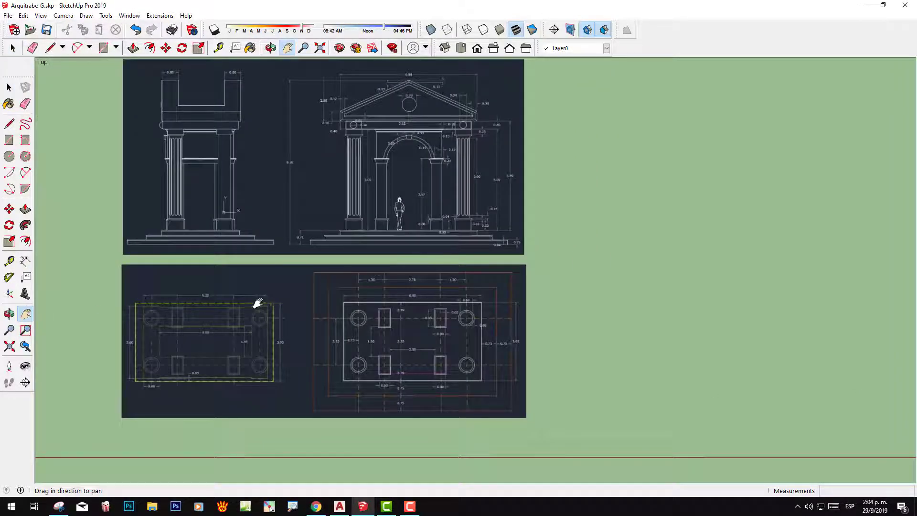
{"action": "mouse_move", "coordinate": [262, 306]}
{"action": "left_mouse_down"}
{"action": "mouse_move", "coordinate": [442, 306]}
{"action": "mouse_move", "coordinate": [450, 364]}
{"action": "mouse_move", "coordinate": [334, 317]}
{"action": "mouse_move", "coordinate": [248, 329]}
{"action": "mouse_move", "coordinate": [436, 331]}
{"action": "mouse_move", "coordinate": [290, 313]}
{"action": "mouse_move", "coordinate": [204, 315]}
{"action": "left_mouse_up"}
{"action": "scroll", "coordinate": [420, 386], "scroll_direction": "up", "scroll_amount": 1}
{"action": "scroll", "coordinate": [420, 386], "scroll_direction": "up", "scroll_amount": 2}
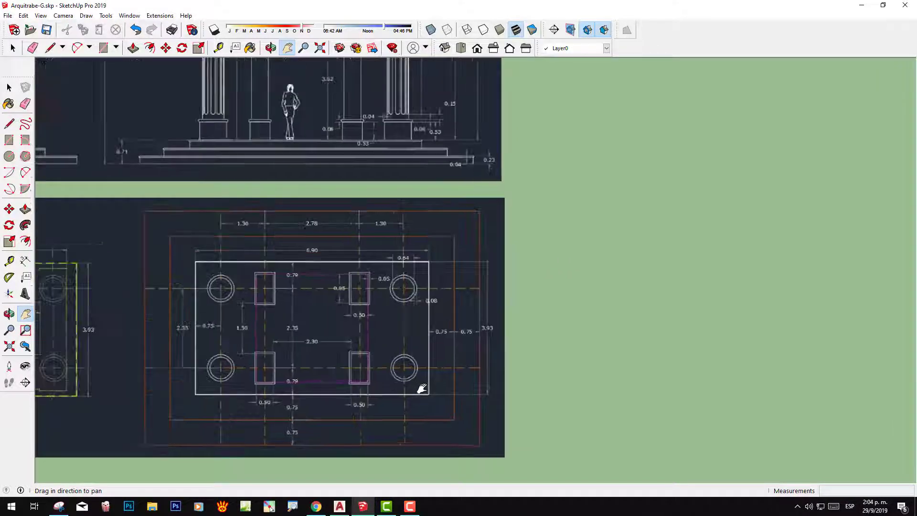
{"action": "scroll", "coordinate": [422, 389], "scroll_direction": "up", "scroll_amount": 1}
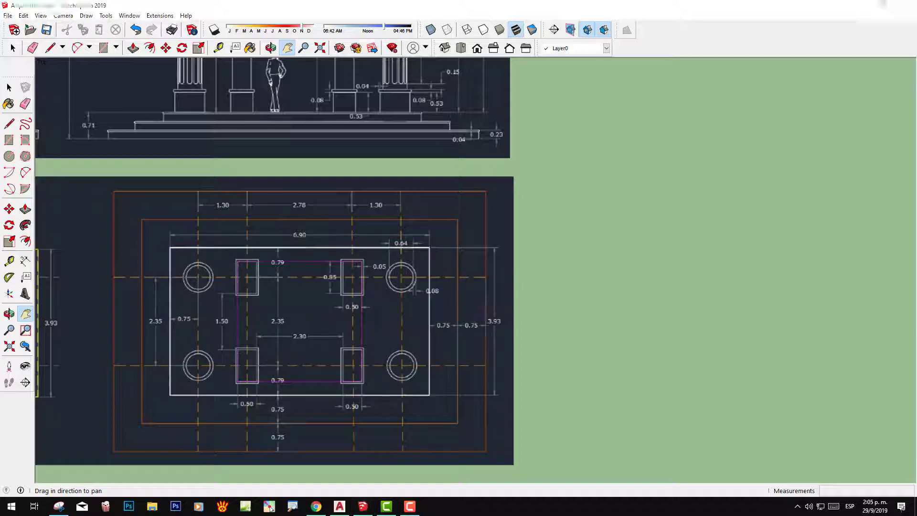
{"action": "key", "text": "space"}
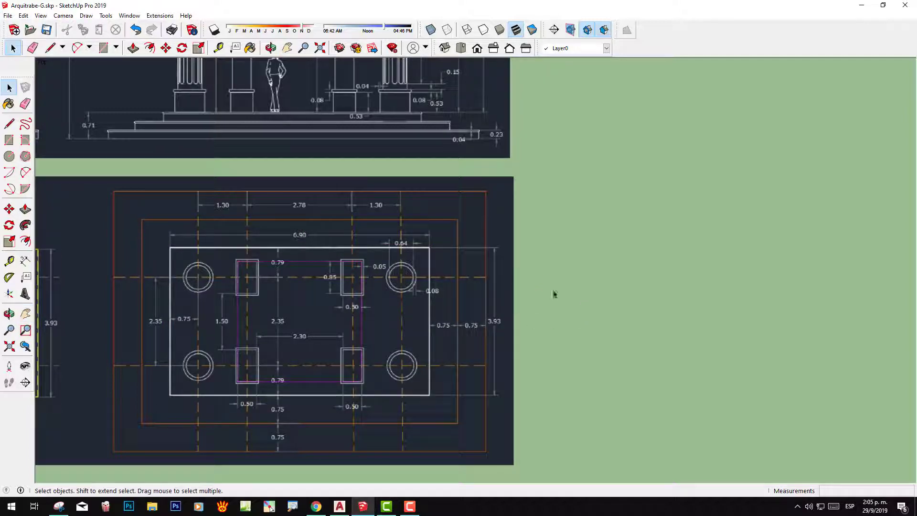
- Draw a 6.90 by 3.93 rectangle beside the floor plan
{"action": "left_click", "coordinate": [9, 140]}
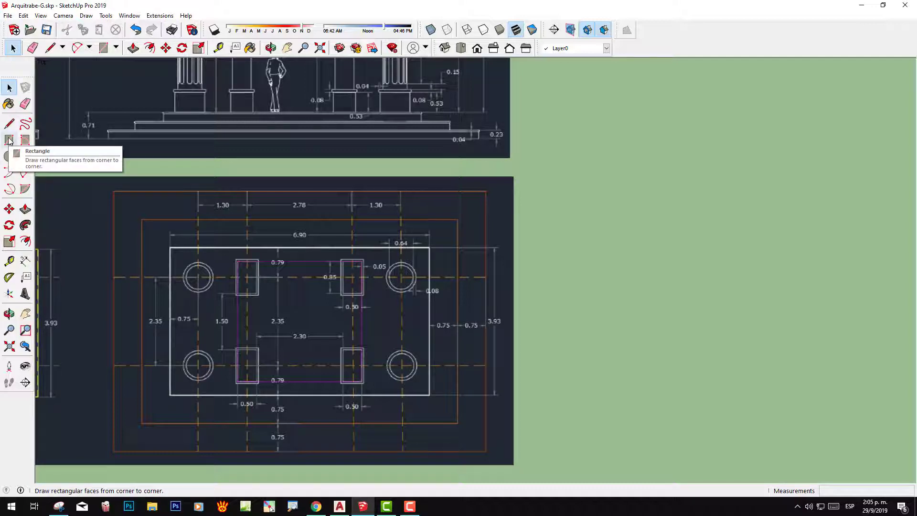
{"action": "left_click", "coordinate": [648, 250]}
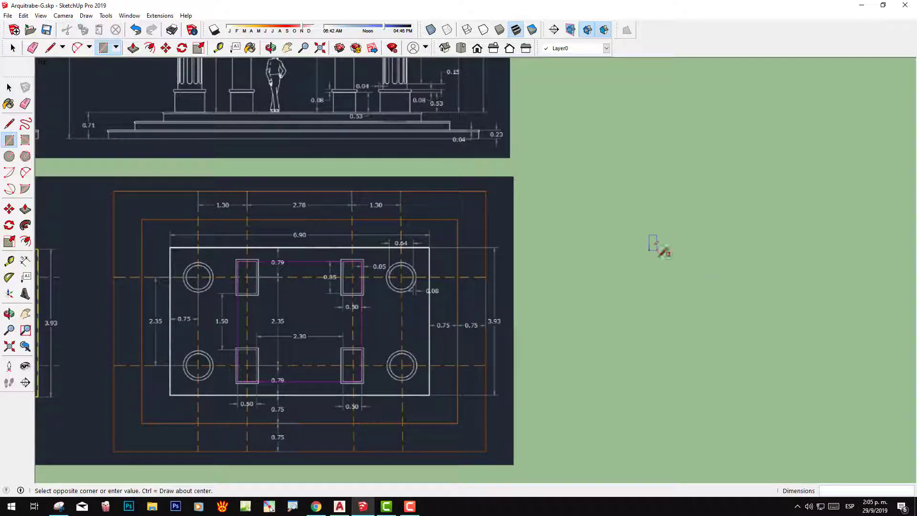
{"action": "type", "text": "6.90,3.93"}
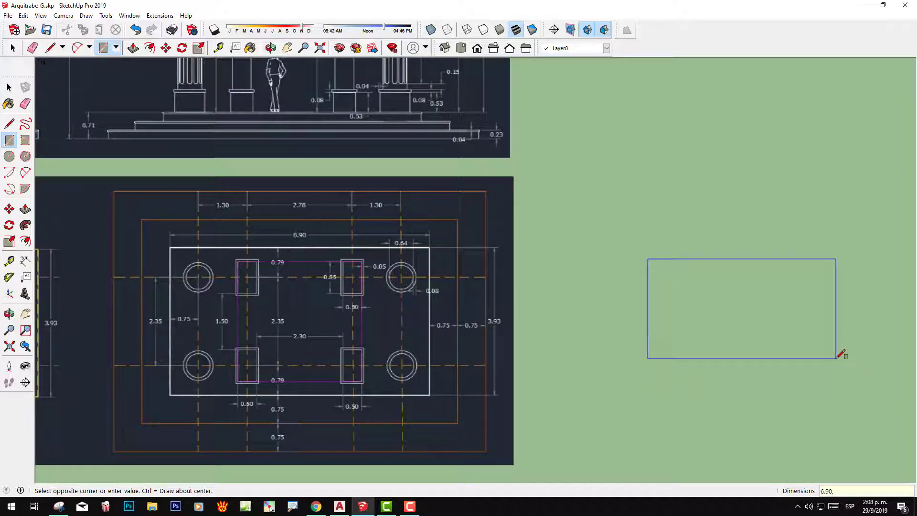
{"action": "key", "text": "Return"}
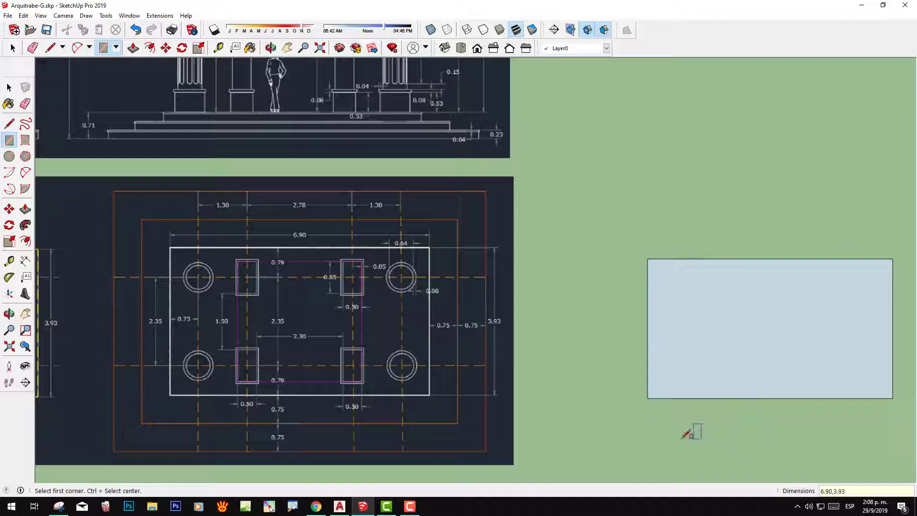
{"action": "left_click", "coordinate": [9, 261]}
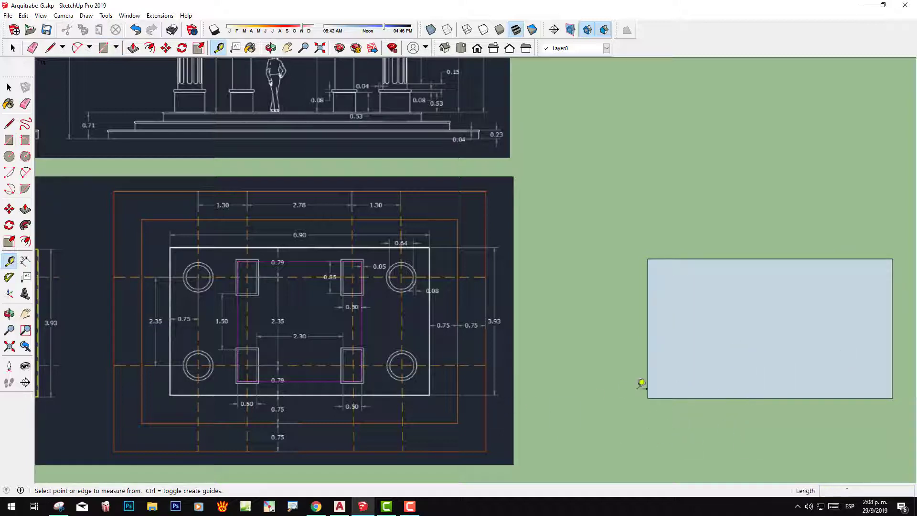
{"action": "left_click", "coordinate": [648, 259]}
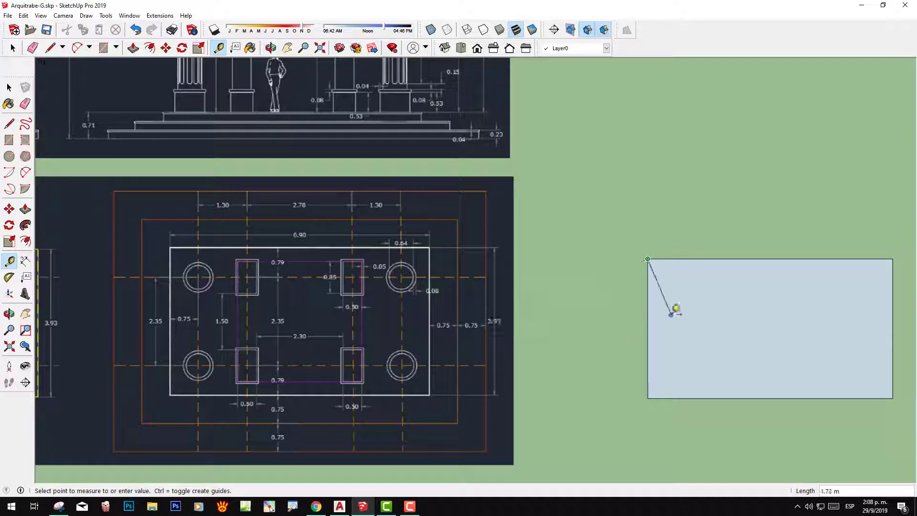
{"action": "key", "text": "Escape"}
{"action": "scroll", "coordinate": [805, 373], "scroll_direction": "down", "scroll_amount": 2}
{"action": "scroll", "coordinate": [893, 351], "scroll_direction": "up", "scroll_amount": 2}
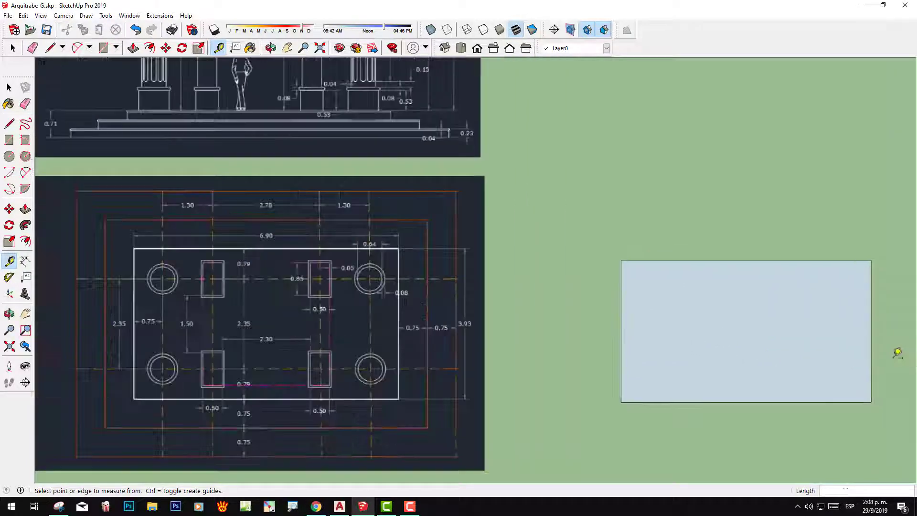
{"action": "scroll", "coordinate": [892, 361], "scroll_direction": "up", "scroll_amount": 1}
{"action": "scroll", "coordinate": [339, 316], "scroll_direction": "down", "scroll_amount": 1}
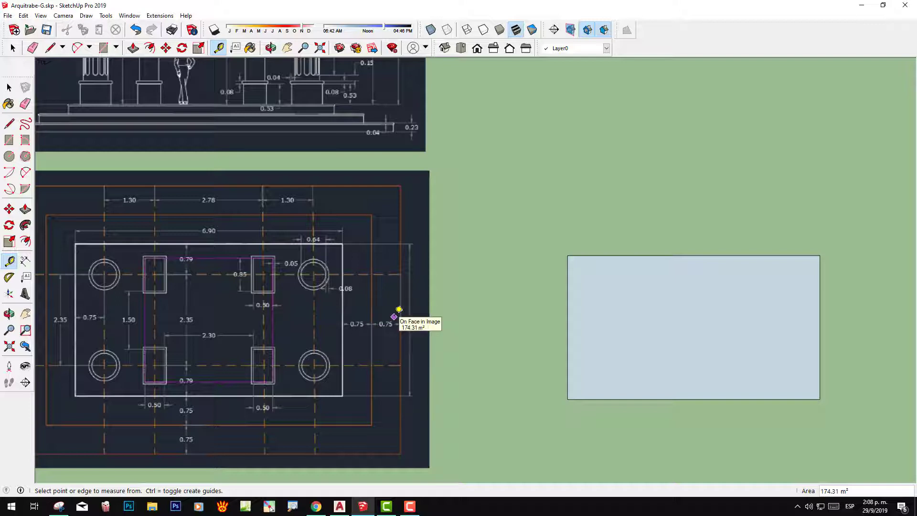
{"action": "mouse_move", "coordinate": [368, 320]}
{"action": "left_mouse_down"}
{"action": "mouse_move", "coordinate": [340, 321]}
{"action": "mouse_move", "coordinate": [379, 327]}
{"action": "left_mouse_up"}
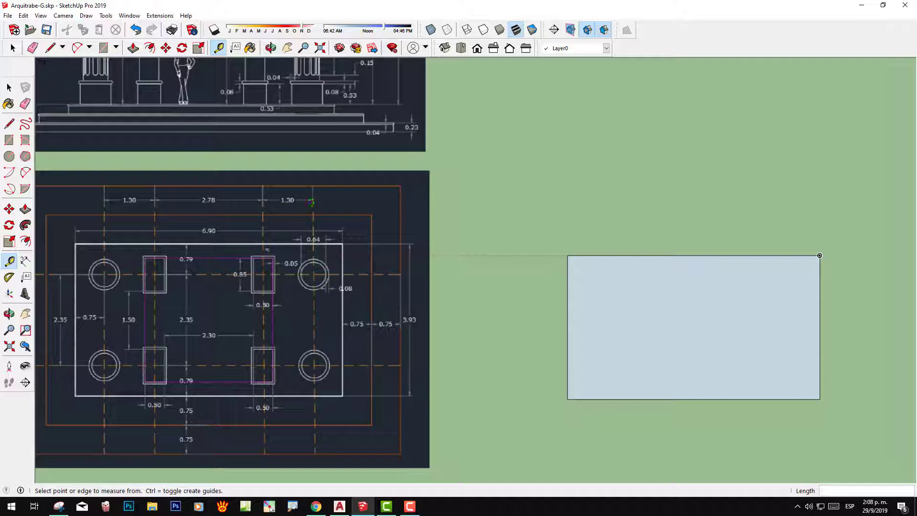
{"action": "mouse_move", "coordinate": [183, 400]}
{"action": "left_mouse_down"}
{"action": "mouse_move", "coordinate": [181, 442]}
{"action": "mouse_move", "coordinate": [189, 423]}
{"action": "left_mouse_up"}
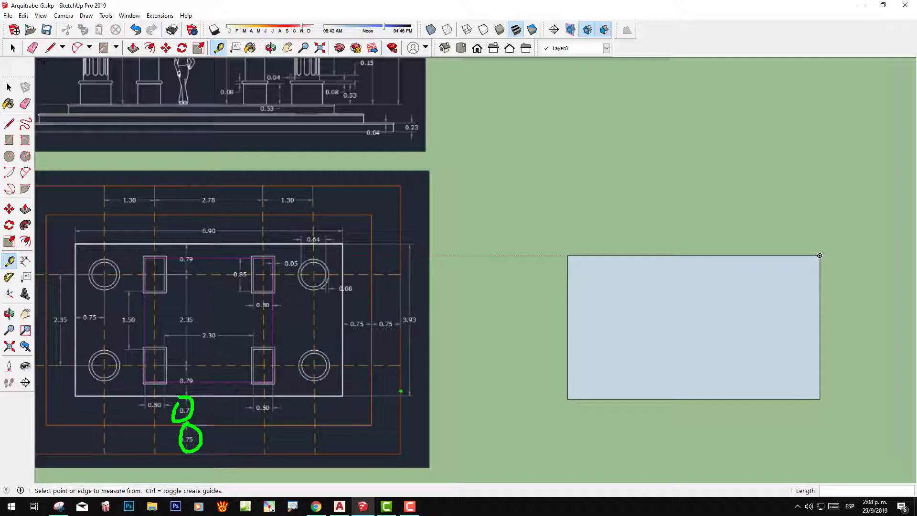
{"action": "key", "text": "Escape"}
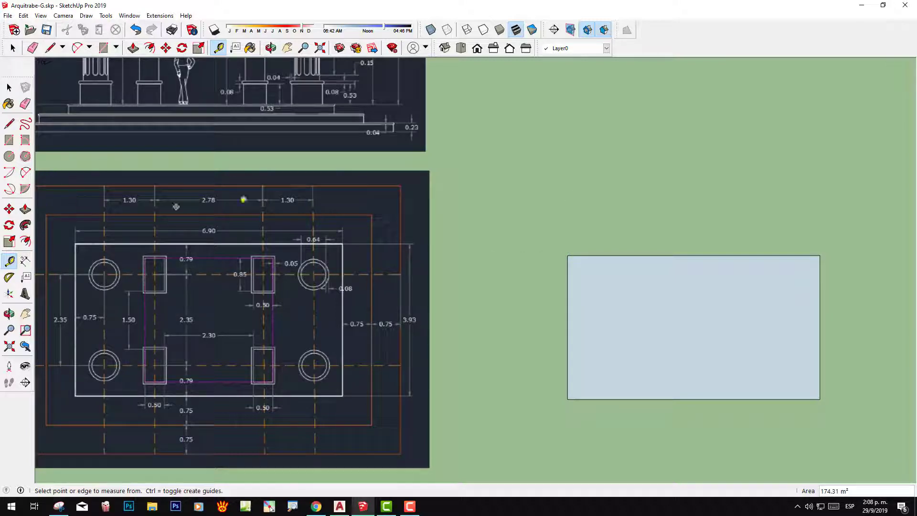
- Offset the base rectangle's edges outward by 0.75
{"action": "left_click", "coordinate": [25, 241]}
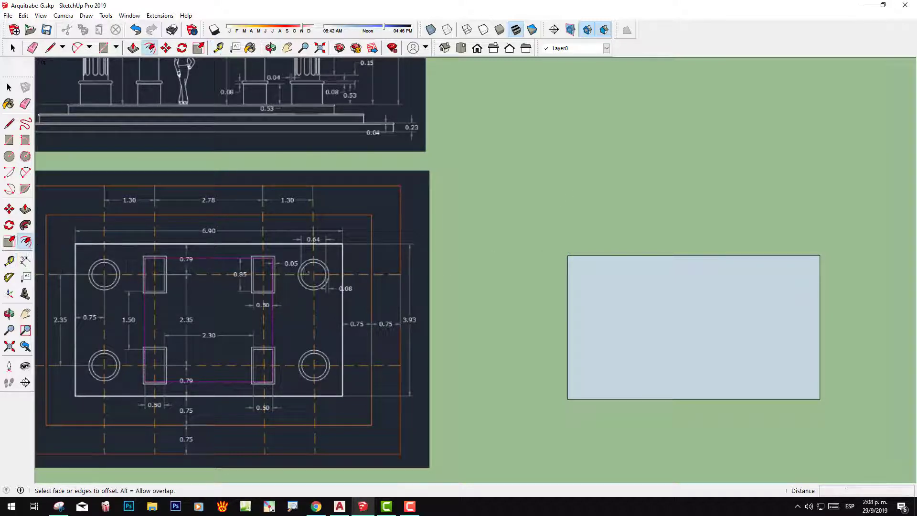
{"action": "left_click", "coordinate": [647, 292]}
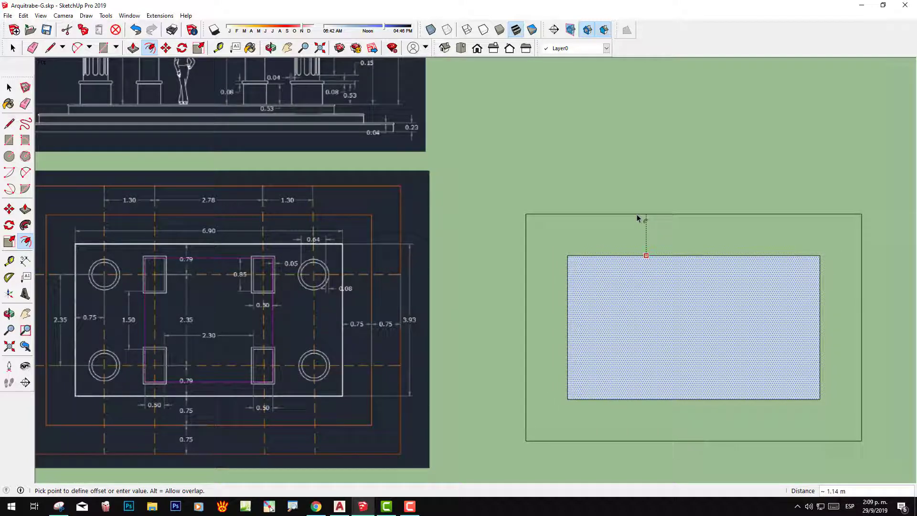
{"action": "type", "text": "75"}
{"action": "key", "text": "Return"}
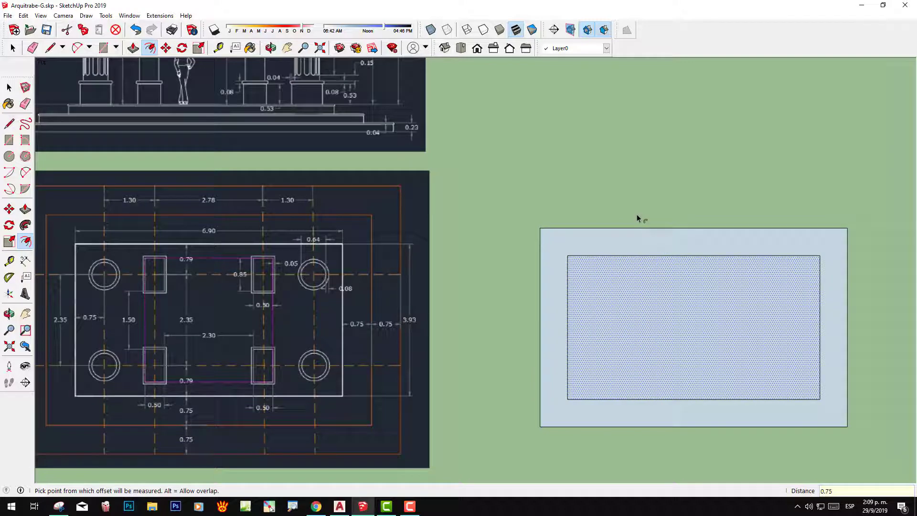
- Offset the new outer ring outward by another 0.75
{"action": "left_click", "coordinate": [677, 246]}
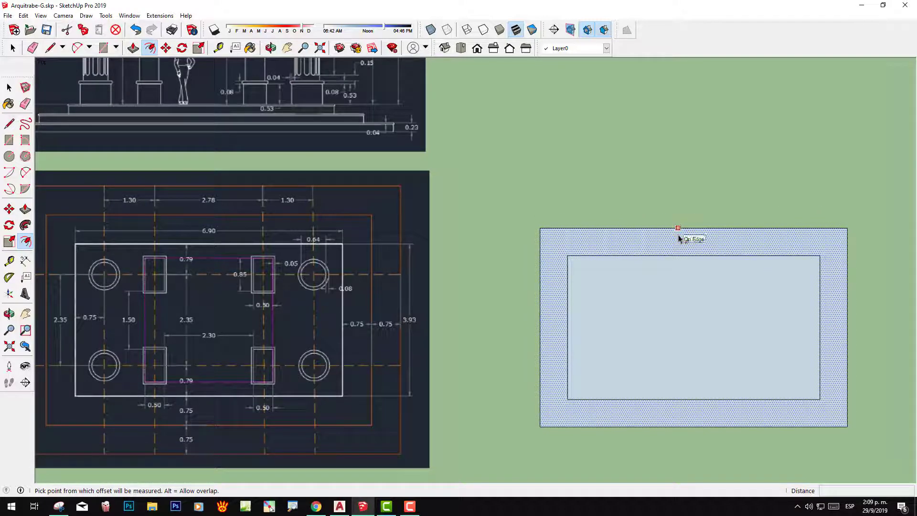
{"action": "left_click", "coordinate": [679, 237]}
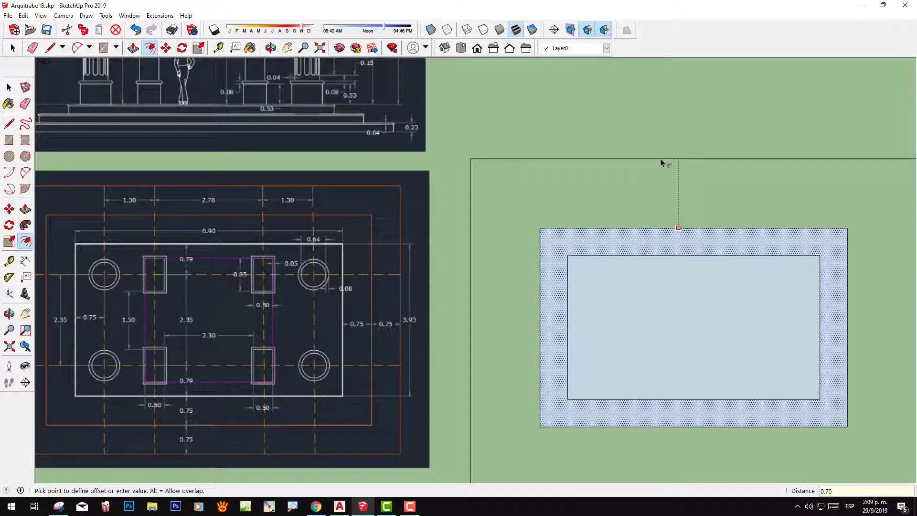
{"action": "type", "text": ".75"}
{"action": "key", "text": "Return"}
{"action": "key", "text": "space"}
{"action": "key", "text": "space"}
{"action": "left_click", "coordinate": [661, 161]}
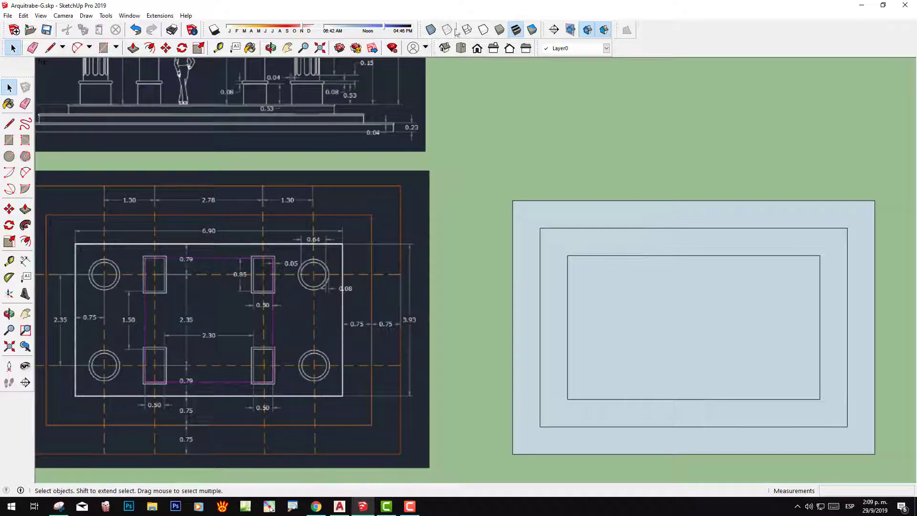
- Show the base in Iso view with perspective projection, zoomed in
{"action": "left_click", "coordinate": [444, 48]}
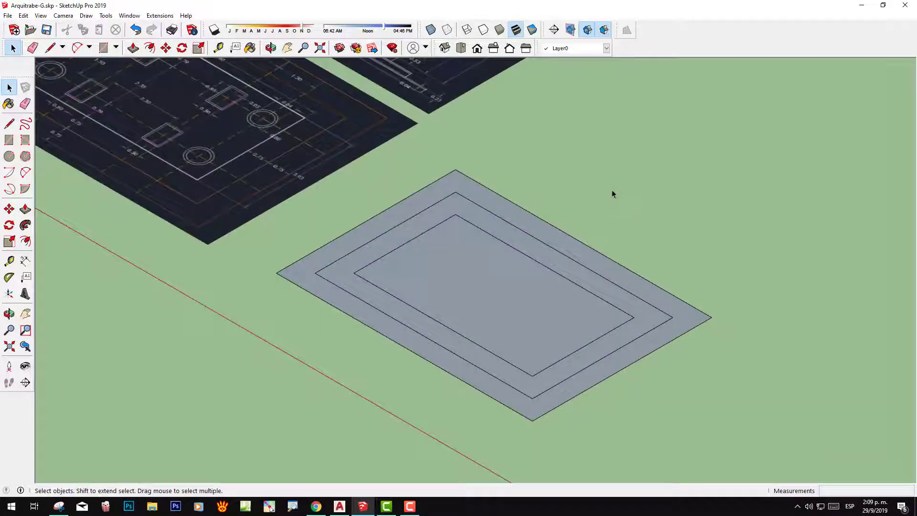
{"action": "left_click", "coordinate": [63, 16]}
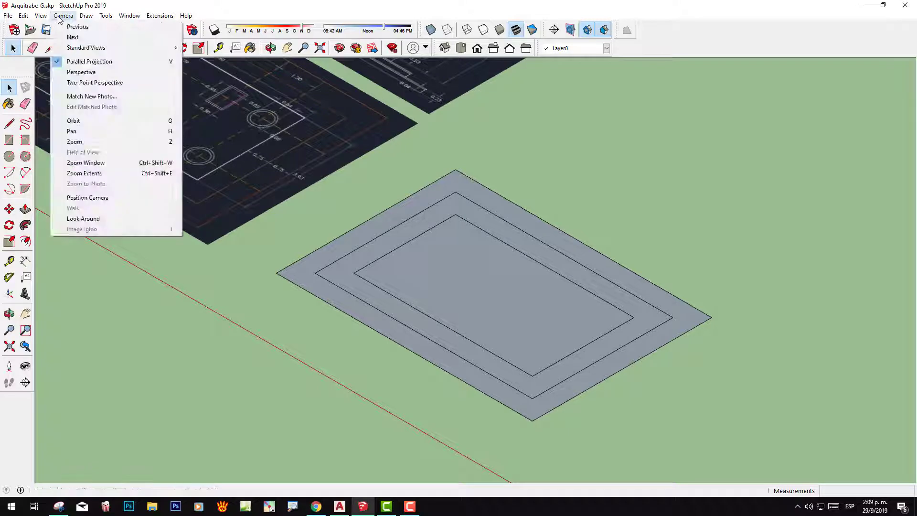
{"action": "left_click", "coordinate": [88, 72]}
{"action": "scroll", "coordinate": [521, 307], "scroll_direction": "up", "scroll_amount": 2}
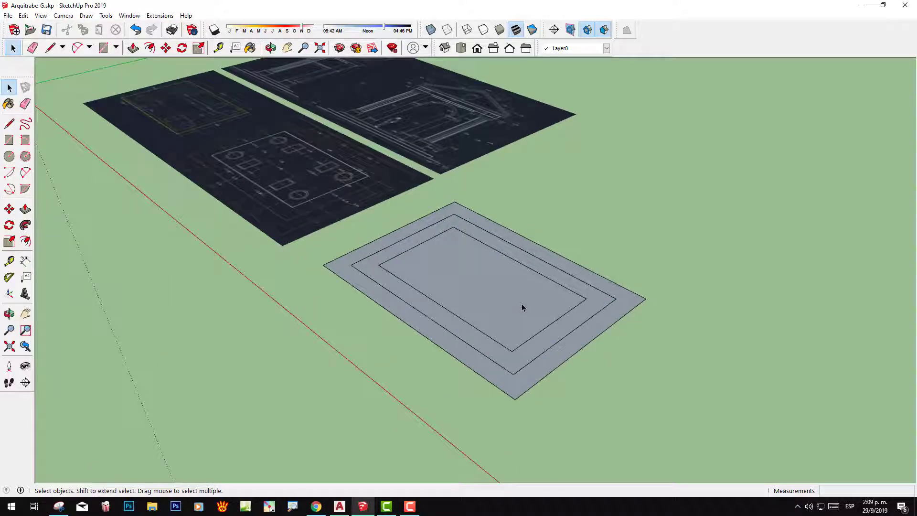
{"action": "scroll", "coordinate": [542, 287], "scroll_direction": "up", "scroll_amount": 2}
{"action": "scroll", "coordinate": [498, 269], "scroll_direction": "up", "scroll_amount": 2}
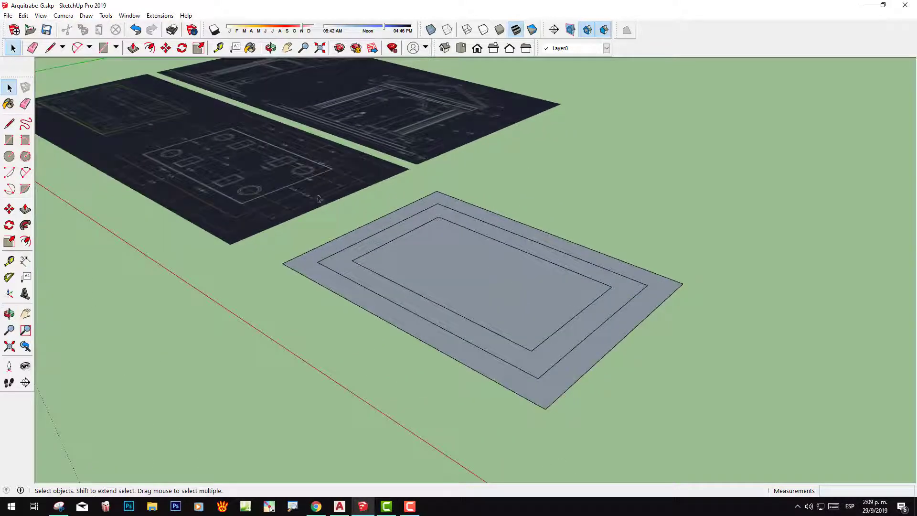
{"action": "mouse_move", "coordinate": [235, 184]}
{"action": "middle_mouse_down"}
{"action": "mouse_move", "coordinate": [249, 154]}
{"action": "mouse_move", "coordinate": [596, 186]}
{"action": "middle_mouse_up"}
{"action": "scroll", "coordinate": [249, 154], "scroll_direction": "up", "scroll_amount": 2}
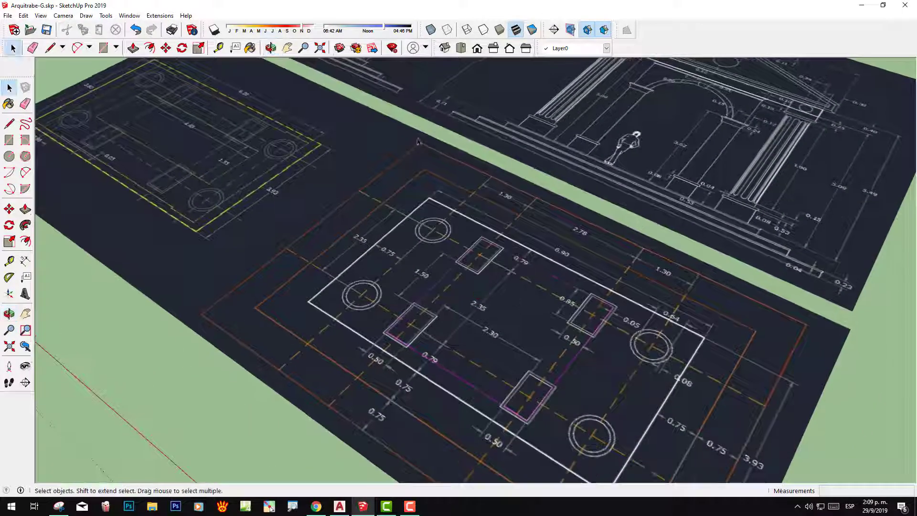
{"action": "scroll", "coordinate": [597, 186], "scroll_direction": "up", "scroll_amount": 3}
{"action": "scroll", "coordinate": [597, 186], "scroll_direction": "up", "scroll_amount": 1}
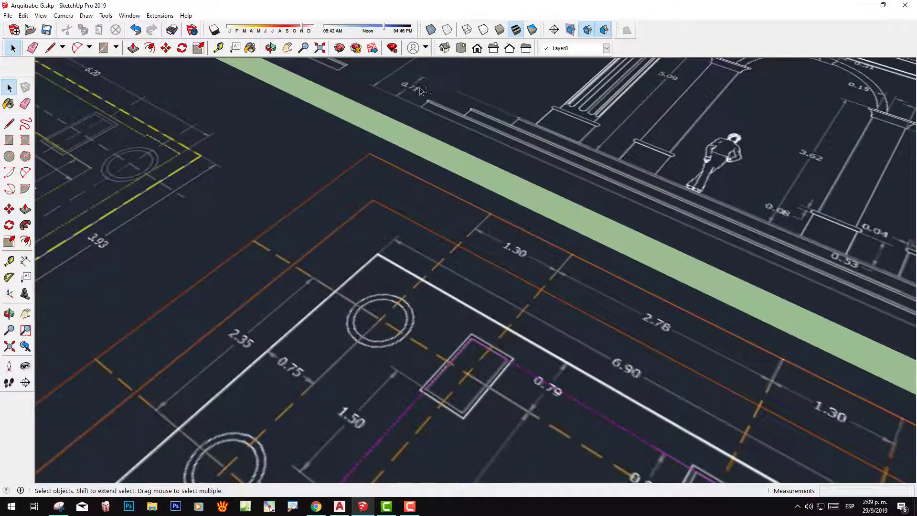
{"action": "mouse_move", "coordinate": [440, 77]}
{"action": "left_mouse_down"}
{"action": "mouse_move", "coordinate": [383, 92]}
{"action": "mouse_move", "coordinate": [437, 72]}
{"action": "left_mouse_up"}
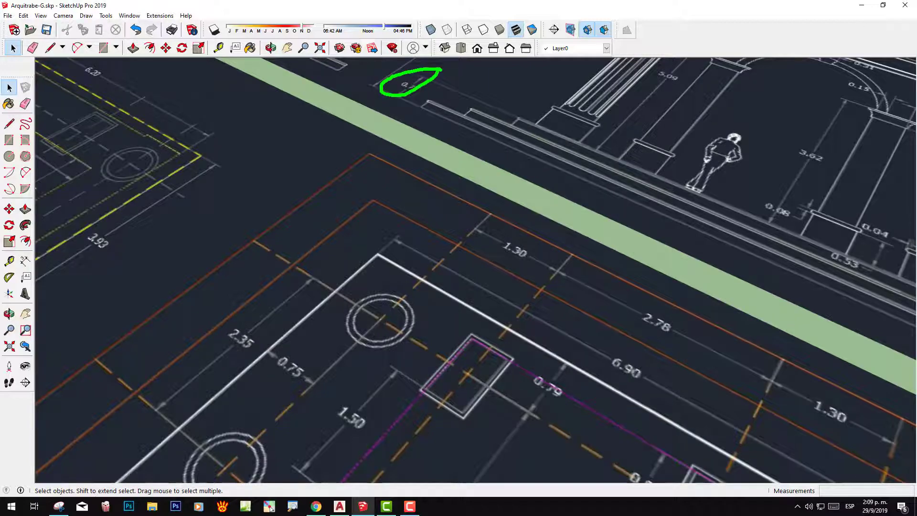
{"action": "scroll", "coordinate": [663, 208], "scroll_direction": "down", "scroll_amount": 2}
{"action": "scroll", "coordinate": [663, 208], "scroll_direction": "down", "scroll_amount": 3}
{"action": "middle_click_drag", "start_coordinate": [663, 208], "coordinate": [436, 143]}
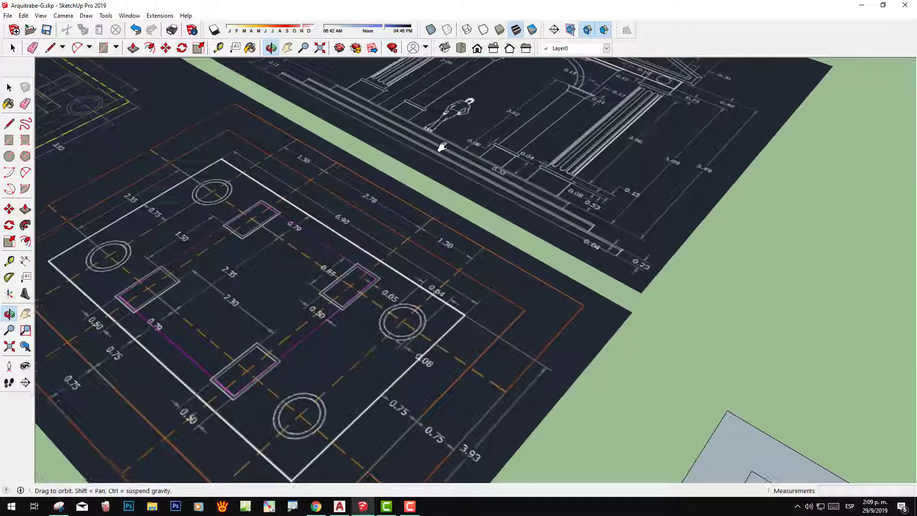
{"action": "scroll", "coordinate": [641, 257], "scroll_direction": "up", "scroll_amount": 3}
{"action": "scroll", "coordinate": [641, 258], "scroll_direction": "up", "scroll_amount": 2}
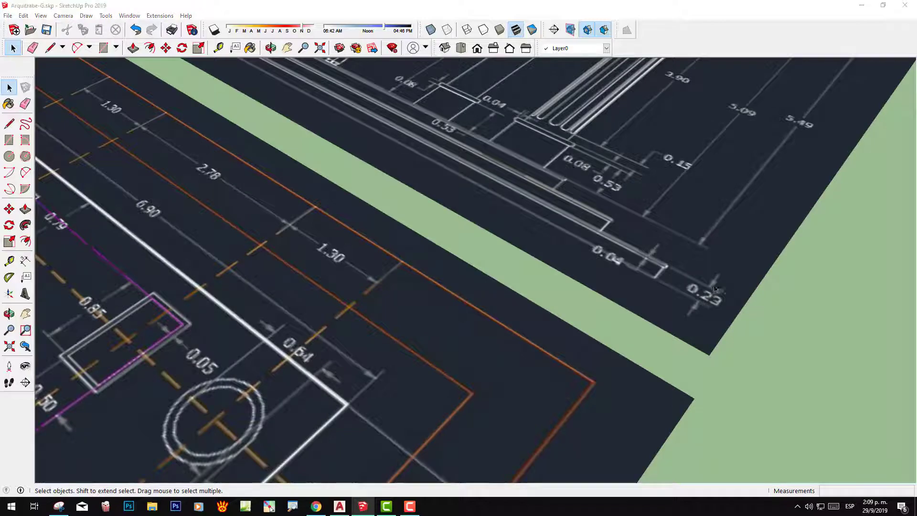
{"action": "left_click_drag", "start_coordinate": [728, 275], "coordinate": [670, 303]}
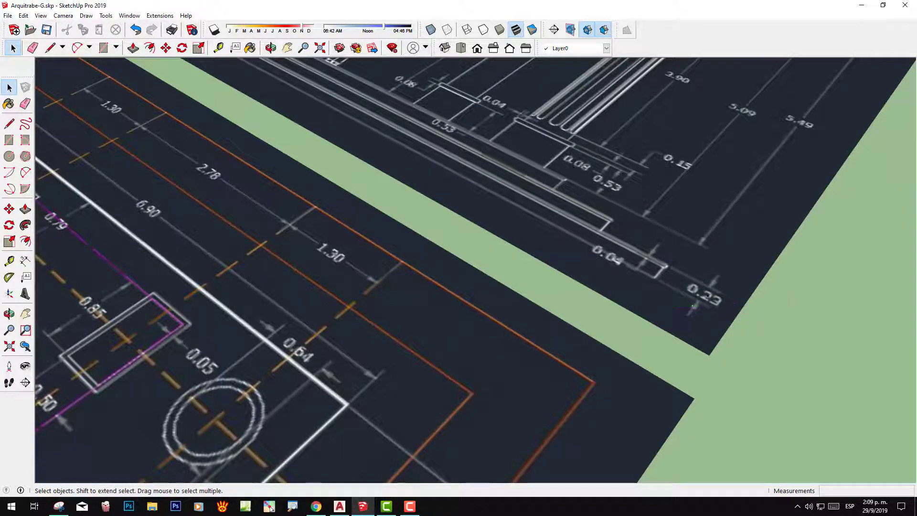
{"action": "scroll", "coordinate": [668, 296], "scroll_direction": "down", "scroll_amount": 3}
{"action": "scroll", "coordinate": [669, 296], "scroll_direction": "down", "scroll_amount": 3}
{"action": "mouse_move", "coordinate": [725, 386]}
{"action": "middle_mouse_down"}
{"action": "mouse_move", "coordinate": [603, 260]}
{"action": "mouse_move", "coordinate": [595, 272]}
{"action": "middle_mouse_up"}
- Push/pull the inner rectangle up into a raised block
{"action": "left_click", "coordinate": [25, 210]}
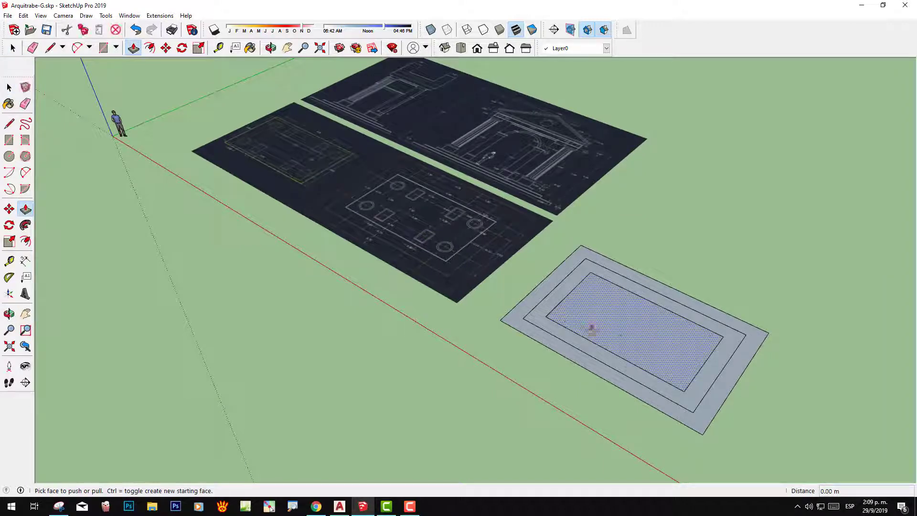
{"action": "left_click", "coordinate": [594, 328]}
{"action": "left_click", "coordinate": [621, 311]}
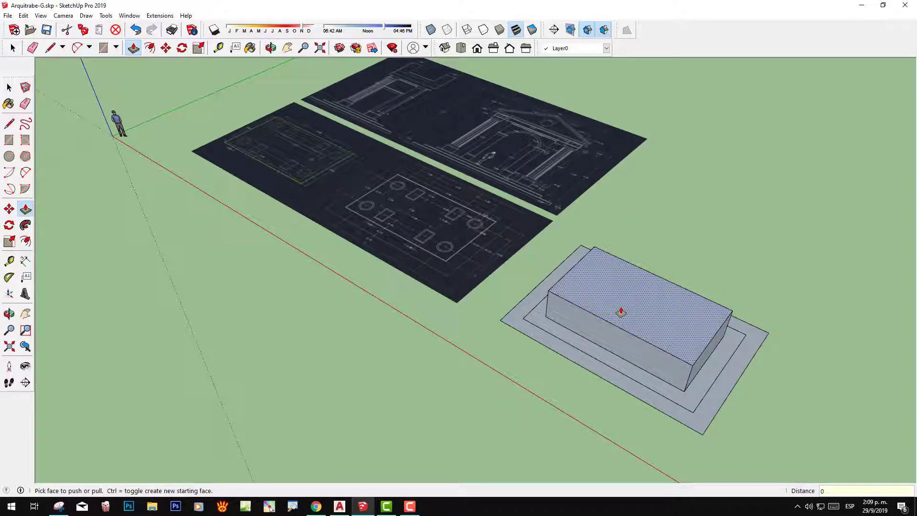
{"action": "type", "text": ".71"}
{"action": "key", "text": "Return"}
{"action": "scroll", "coordinate": [692, 373], "scroll_direction": "up", "scroll_amount": 3}
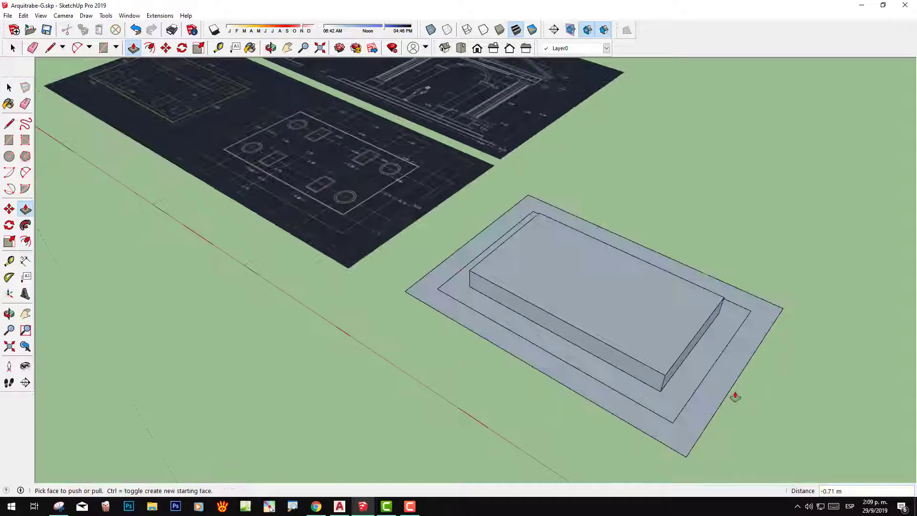
{"action": "middle_click_drag", "start_coordinate": [733, 395], "coordinate": [726, 338]}
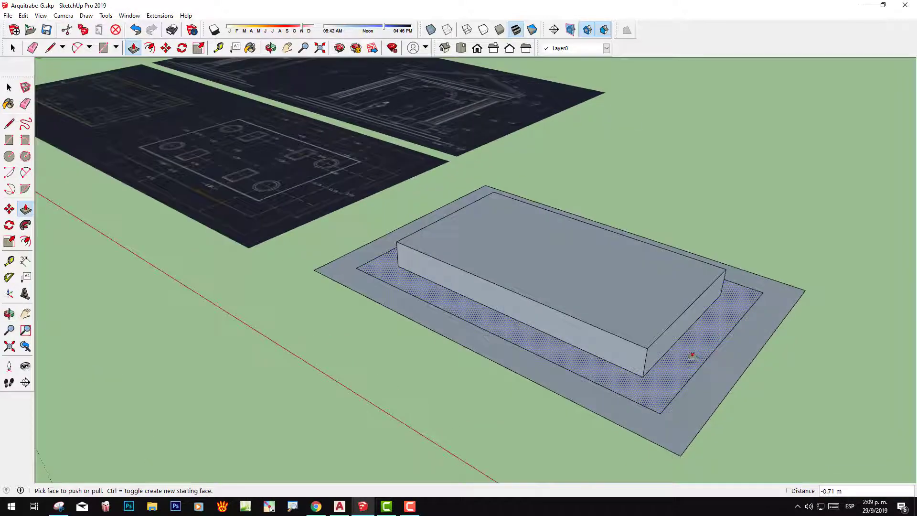
- Raise the middle and outer rings into the lower steps
{"action": "left_click", "coordinate": [692, 355]}
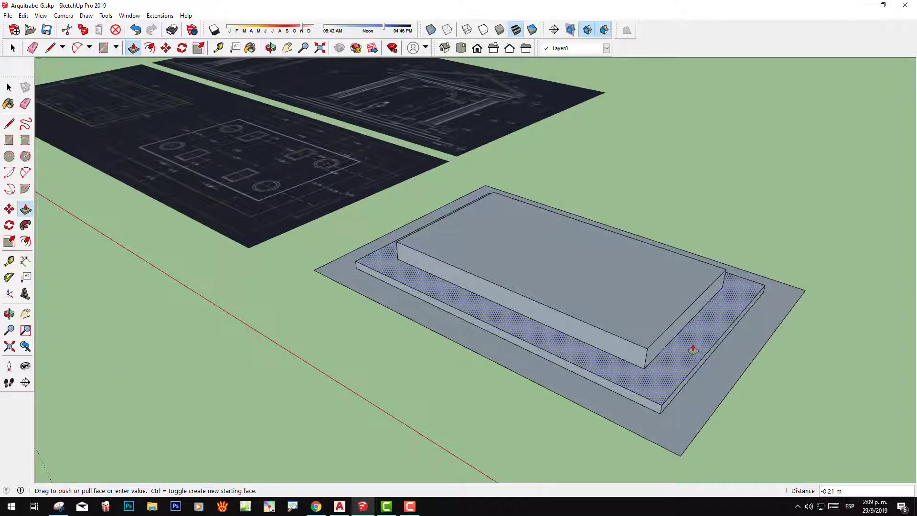
{"action": "left_click", "coordinate": [692, 349]}
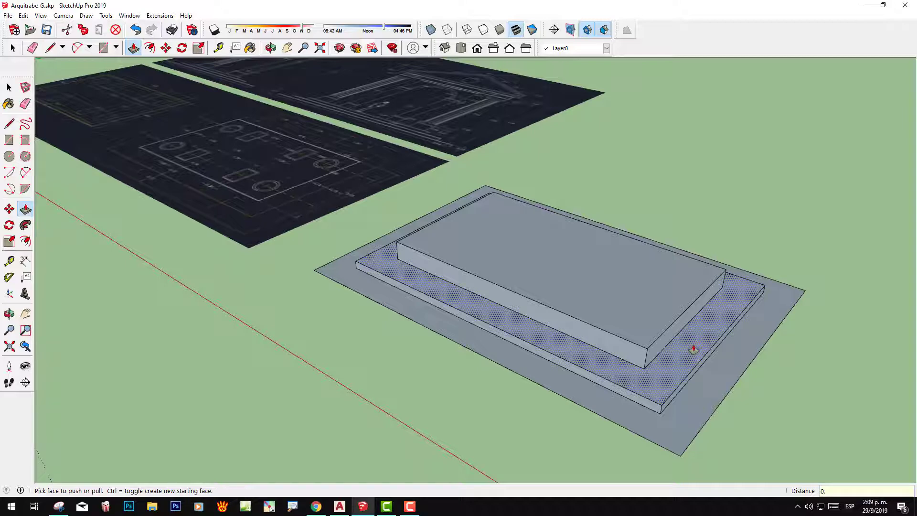
{"action": "type", "text": "46"}
{"action": "left_click", "coordinate": [694, 350]}
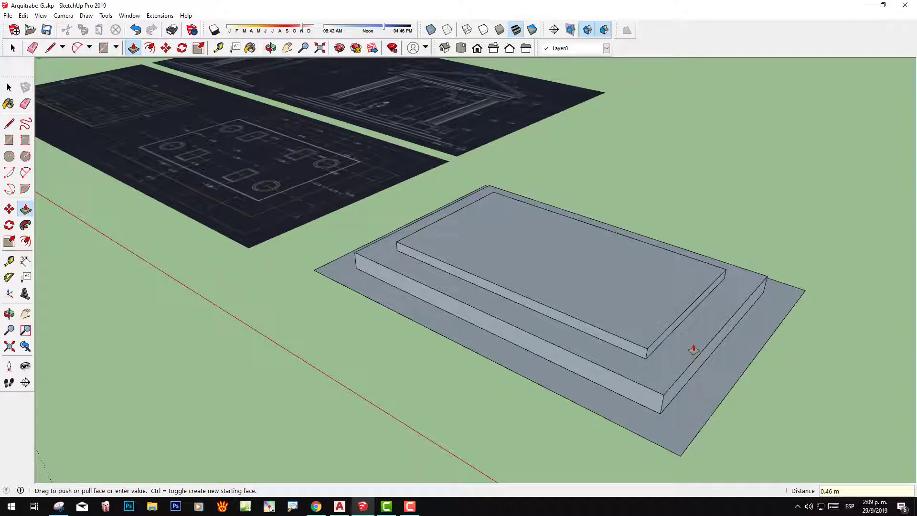
{"action": "left_click", "coordinate": [702, 387]}
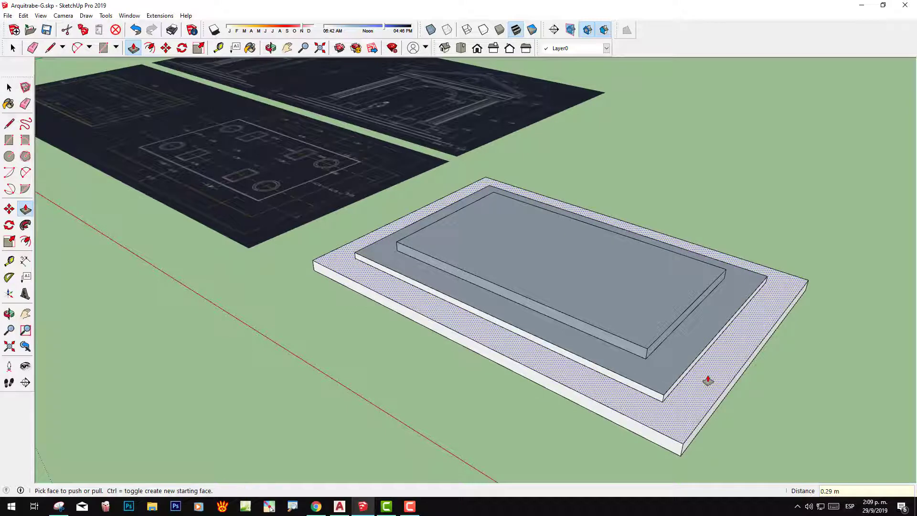
{"action": "left_click", "coordinate": [707, 380]}
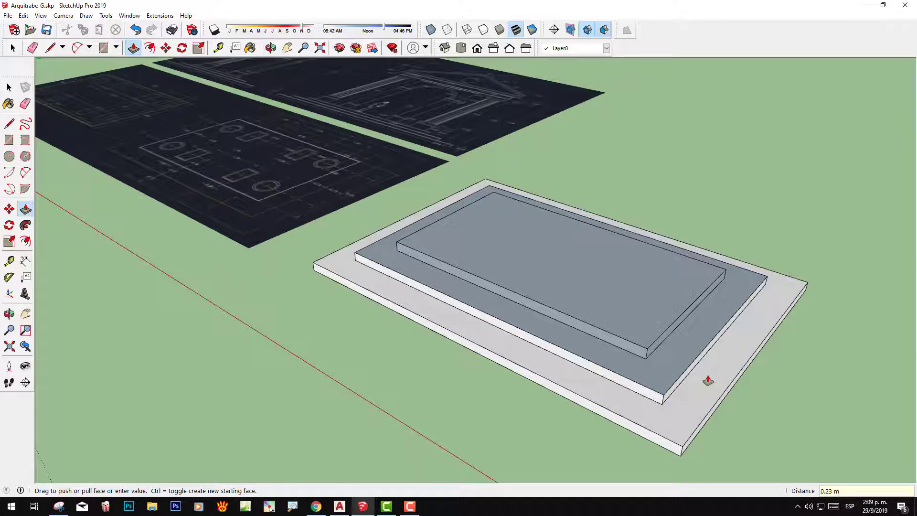
{"action": "key", "text": "space"}
- Select the top slab and reverse its faces so they show white
{"action": "middle_click_drag", "start_coordinate": [724, 358], "coordinate": [620, 288]}
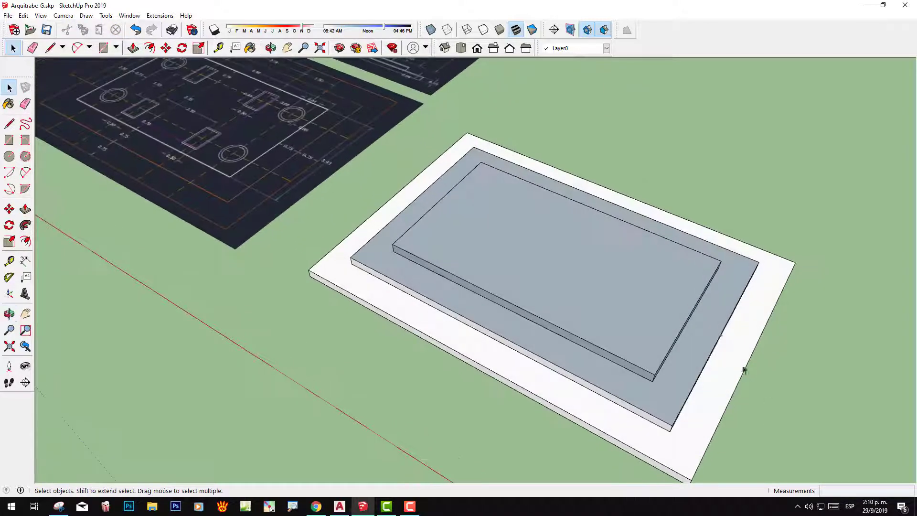
{"action": "left_click_drag", "start_coordinate": [508, 329], "coordinate": [509, 330]}
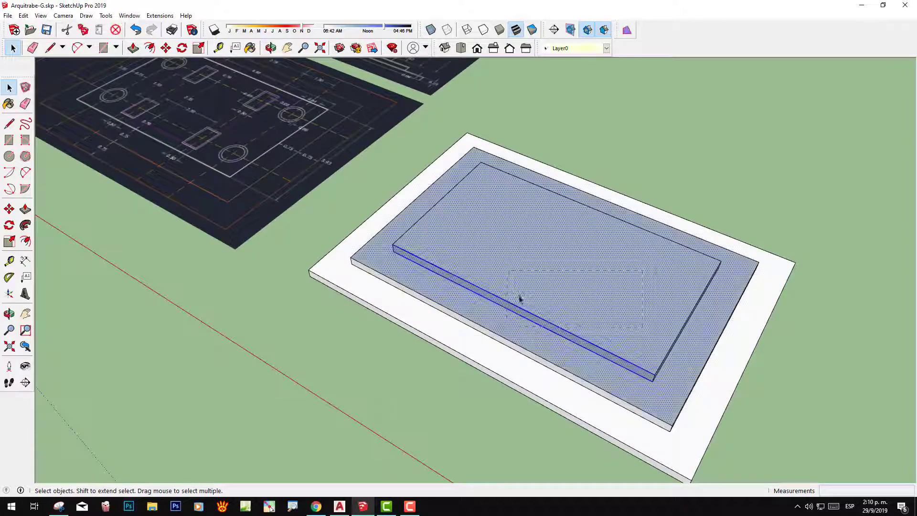
{"action": "mouse_move", "coordinate": [517, 298]}
{"action": "middle_mouse_down"}
{"action": "mouse_move", "coordinate": [693, 281]}
{"action": "mouse_move", "coordinate": [434, 189]}
{"action": "middle_mouse_up"}
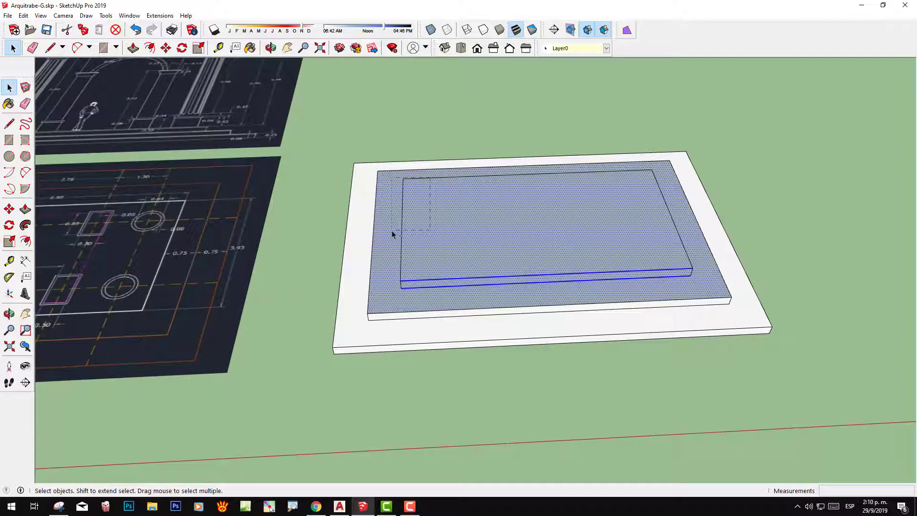
{"action": "middle_click_drag", "start_coordinate": [391, 234], "coordinate": [736, 175]}
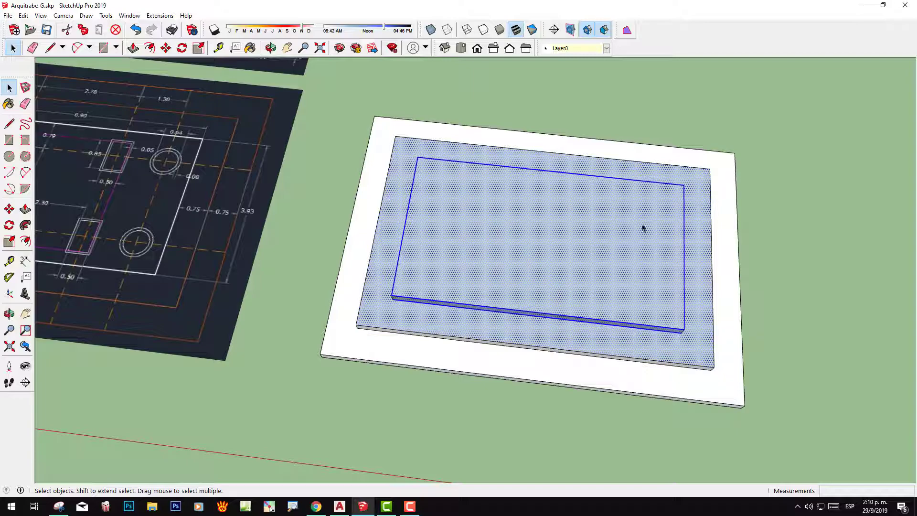
{"action": "mouse_move", "coordinate": [643, 225]}
{"action": "middle_mouse_down"}
{"action": "mouse_move", "coordinate": [475, 149]}
{"action": "mouse_move", "coordinate": [422, 221]}
{"action": "mouse_move", "coordinate": [238, 205]}
{"action": "mouse_move", "coordinate": [742, 288]}
{"action": "mouse_move", "coordinate": [621, 284]}
{"action": "middle_mouse_up"}
{"action": "right_click", "coordinate": [618, 282]}
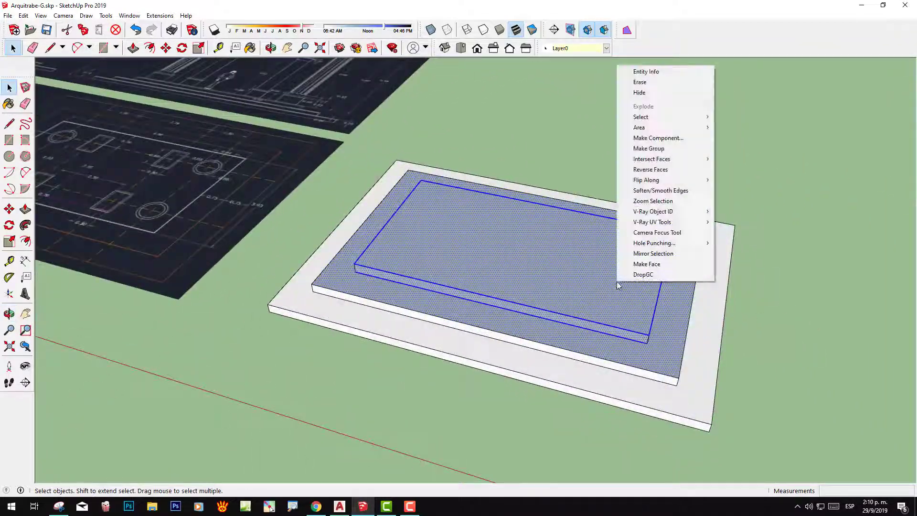
{"action": "left_click", "coordinate": [651, 169]}
{"action": "mouse_move", "coordinate": [486, 276]}
{"action": "middle_mouse_down"}
{"action": "mouse_move", "coordinate": [244, 92]}
{"action": "mouse_move", "coordinate": [201, 137]}
{"action": "mouse_move", "coordinate": [780, 227]}
{"action": "mouse_move", "coordinate": [912, 192]}
{"action": "mouse_move", "coordinate": [608, 262]}
{"action": "mouse_move", "coordinate": [624, 303]}
{"action": "mouse_move", "coordinate": [696, 293]}
{"action": "middle_mouse_up"}
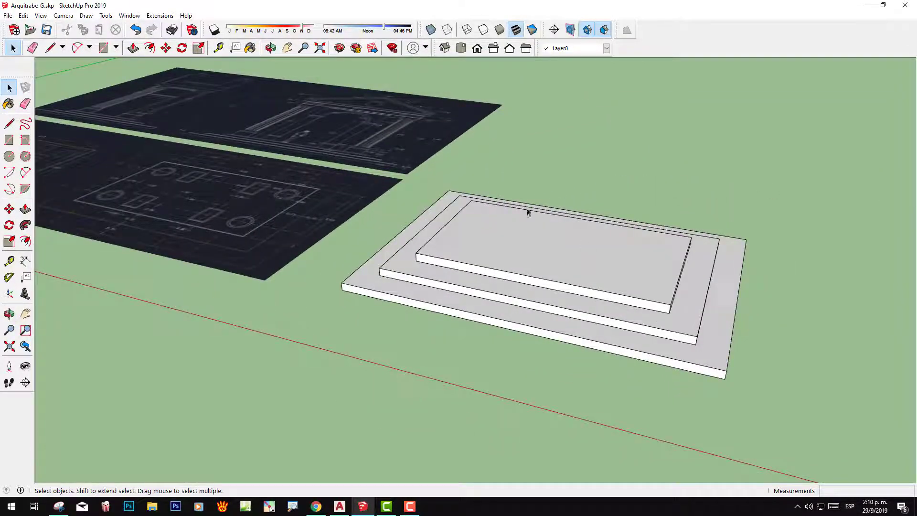
{"action": "mouse_move", "coordinate": [575, 244]}
{"action": "middle_mouse_down"}
{"action": "mouse_move", "coordinate": [525, 254]}
{"action": "mouse_move", "coordinate": [616, 324]}
{"action": "mouse_move", "coordinate": [588, 202]}
{"action": "mouse_move", "coordinate": [548, 230]}
{"action": "mouse_move", "coordinate": [681, 282]}
{"action": "middle_mouse_up"}
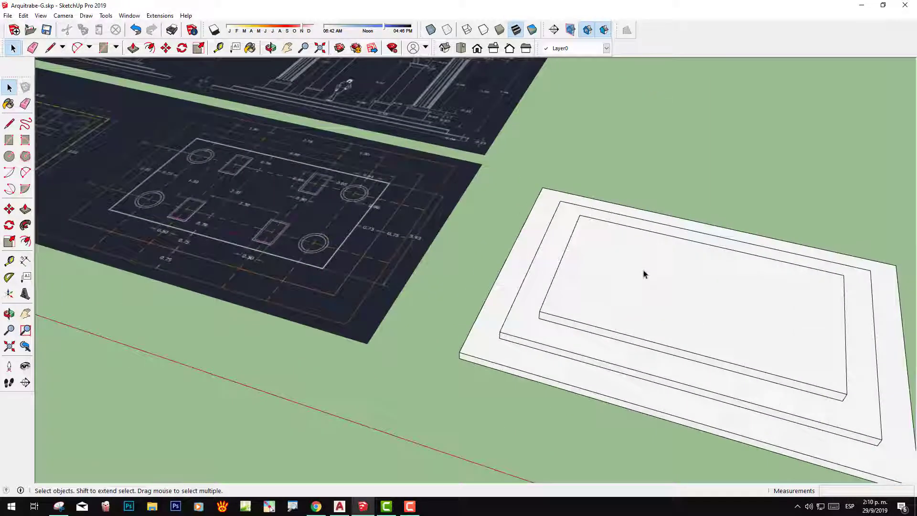
{"action": "scroll", "coordinate": [416, 228], "scroll_direction": "up", "scroll_amount": 2}
{"action": "scroll", "coordinate": [449, 237], "scroll_direction": "up", "scroll_amount": 2}
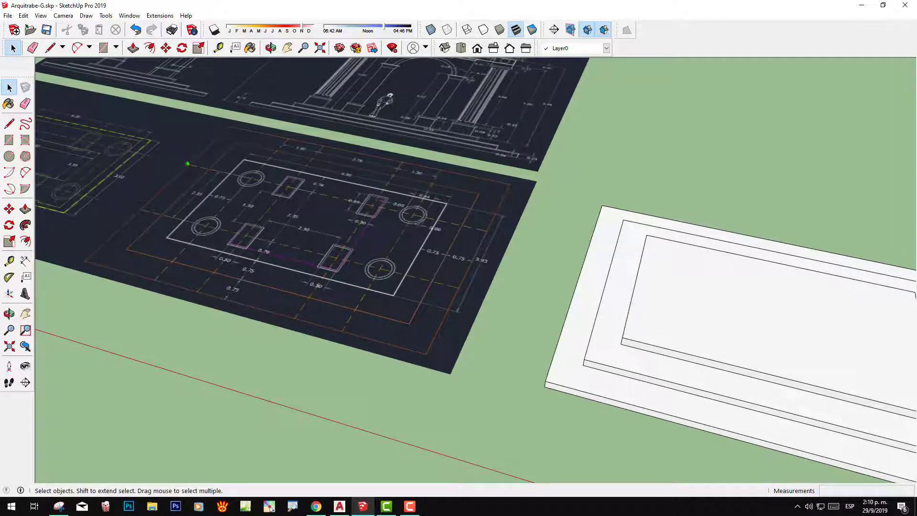
{"action": "left_click_drag", "start_coordinate": [199, 164], "coordinate": [488, 229]}
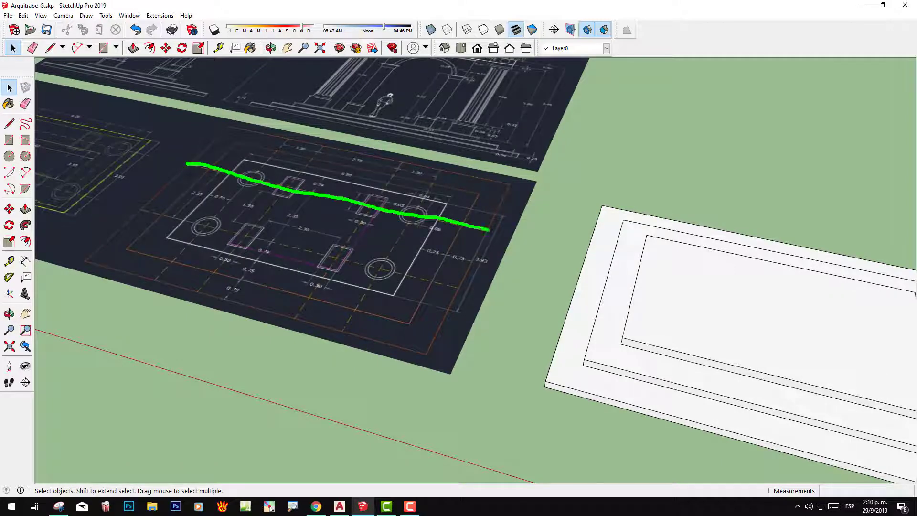
{"action": "left_click_drag", "start_coordinate": [142, 211], "coordinate": [444, 284]}
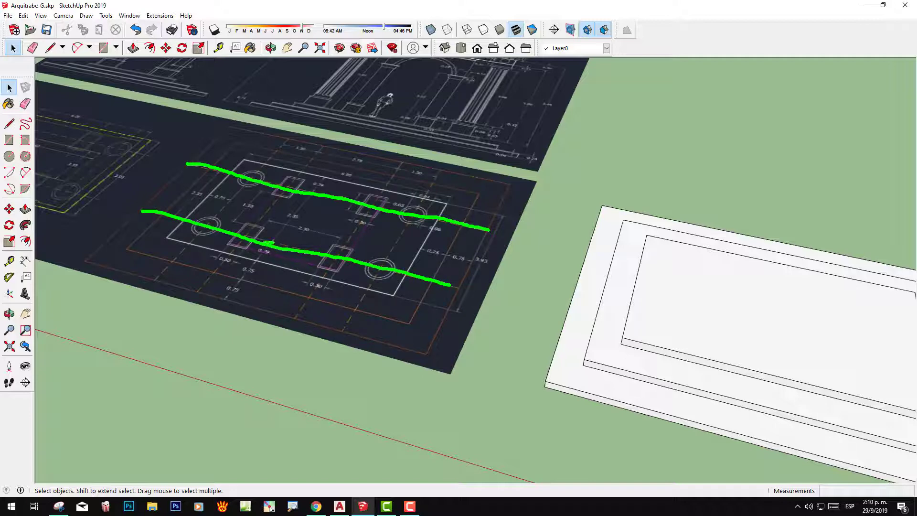
{"action": "left_click_drag", "start_coordinate": [327, 170], "coordinate": [290, 182]}
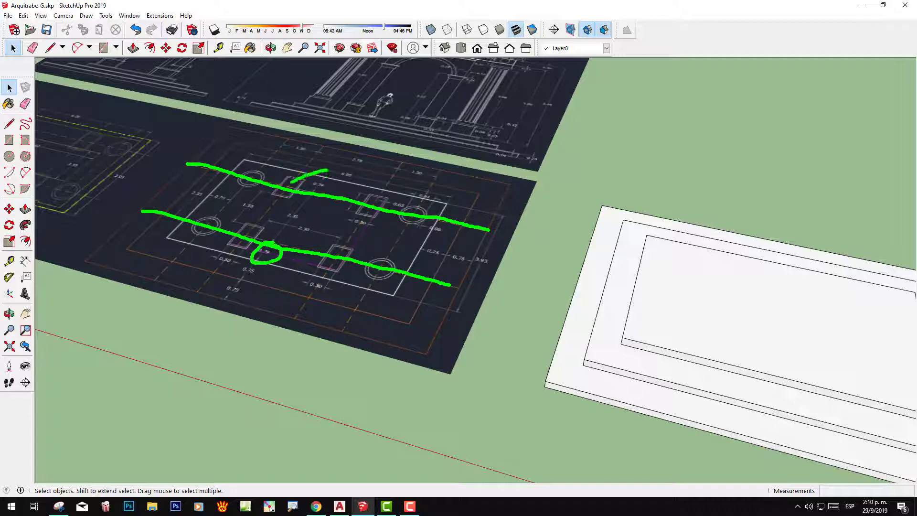
{"action": "mouse_move", "coordinate": [334, 215]}
{"action": "middle_mouse_down"}
{"action": "mouse_move", "coordinate": [382, 255]}
{"action": "mouse_move", "coordinate": [376, 263]}
{"action": "middle_mouse_up"}
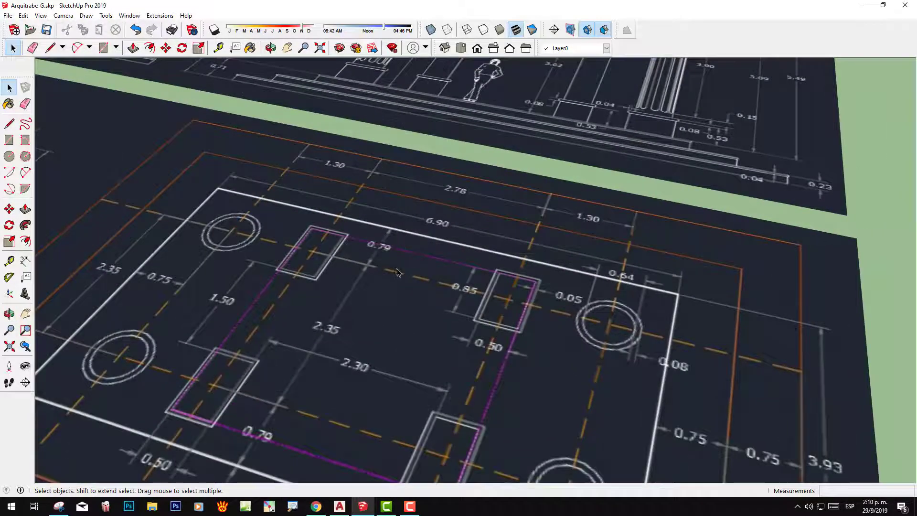
{"action": "scroll", "coordinate": [376, 258], "scroll_direction": "down", "scroll_amount": 3}
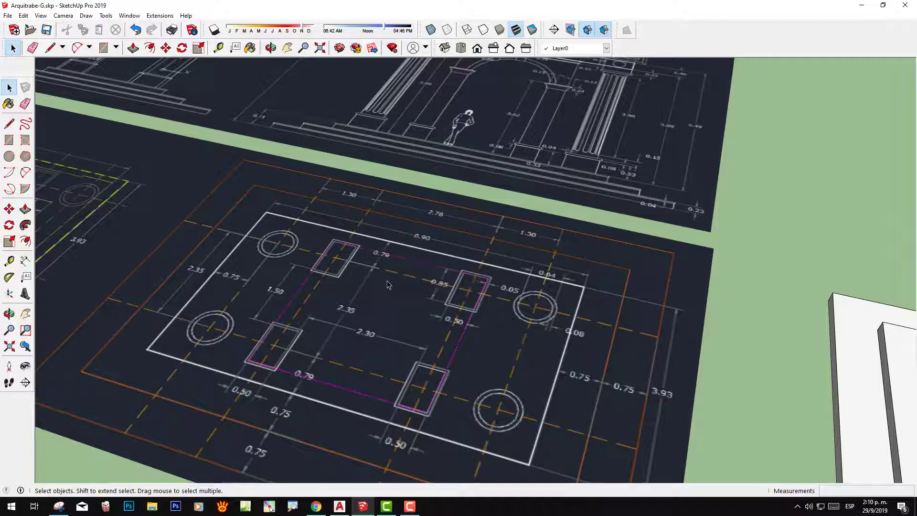
{"action": "scroll", "coordinate": [388, 285], "scroll_direction": "down", "scroll_amount": 5}
{"action": "middle_click_drag", "start_coordinate": [659, 330], "coordinate": [522, 252], "text": "shift"}
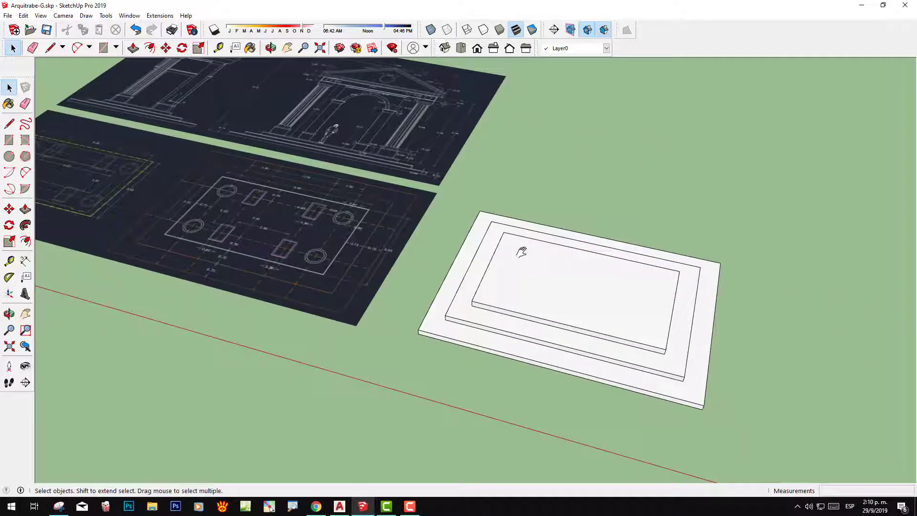
{"action": "scroll", "coordinate": [524, 257], "scroll_direction": "up", "scroll_amount": 3}
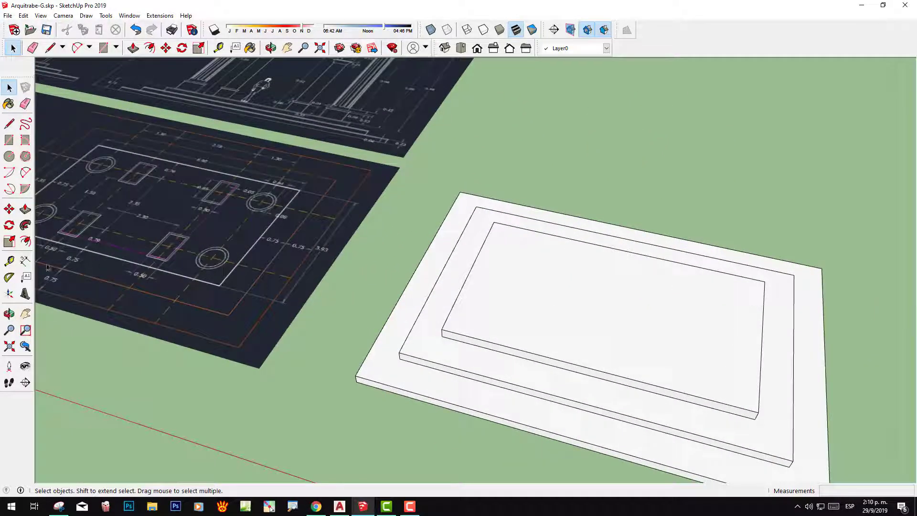
- Place guide lines 0.79 m in from each long edge of the top slab
{"action": "left_click", "coordinate": [9, 260]}
{"action": "scroll", "coordinate": [534, 236], "scroll_direction": "up", "scroll_amount": 1}
{"action": "left_click", "coordinate": [577, 236]}
{"action": "type", "text": "0.7"}
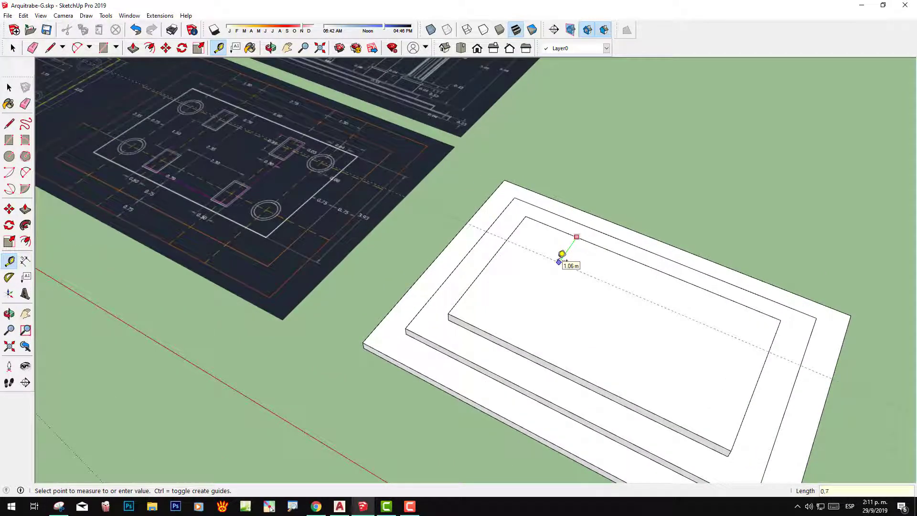
{"action": "type", "text": "9"}
{"action": "key", "text": "Return"}
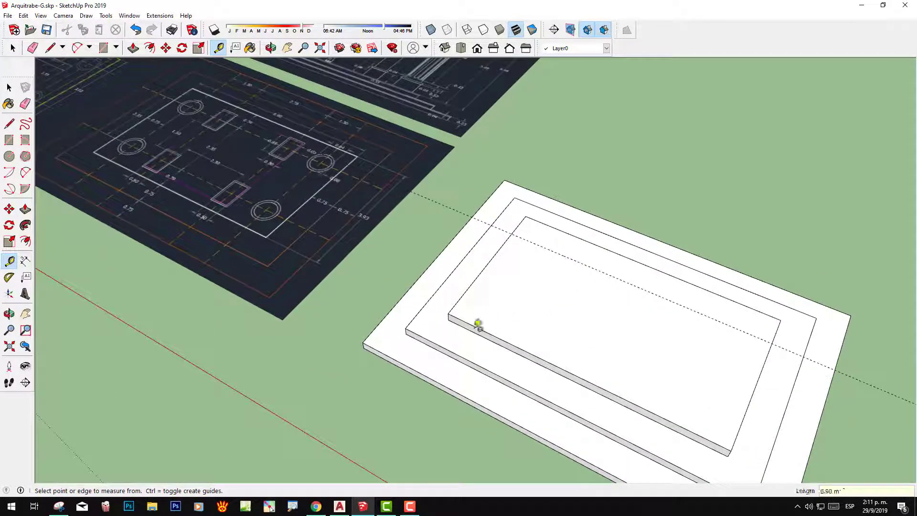
{"action": "left_click", "coordinate": [480, 329]}
{"action": "type", "text": "0.79"}
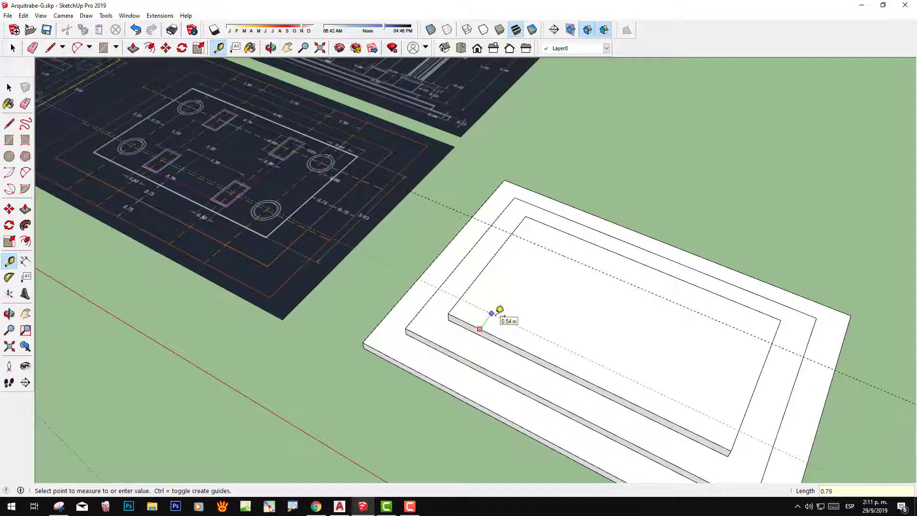
{"action": "left_click", "coordinate": [500, 309]}
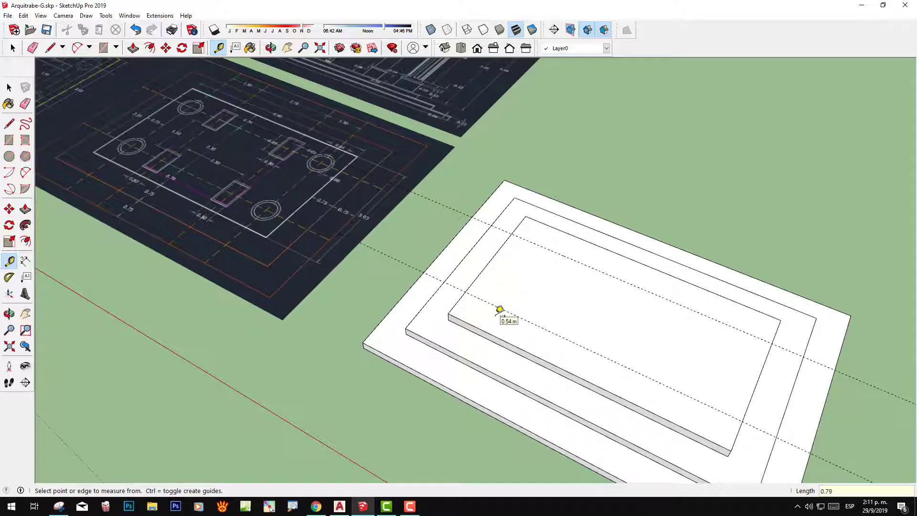
- Measure the 2.35 m distance between the two guide lines
{"action": "left_click", "coordinate": [512, 233]}
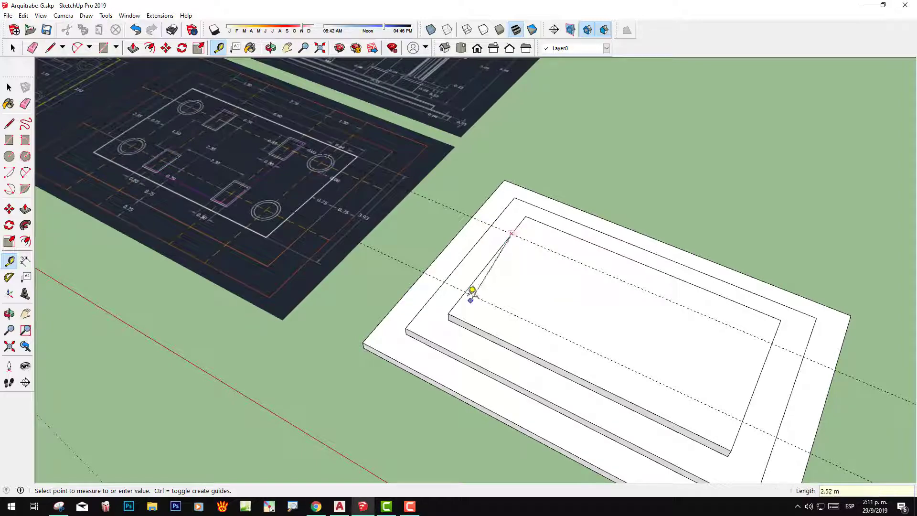
{"action": "left_click", "coordinate": [402, 258]}
{"action": "scroll", "coordinate": [221, 139], "scroll_direction": "up", "scroll_amount": 3}
{"action": "scroll", "coordinate": [379, 246], "scroll_direction": "up", "scroll_amount": 3}
{"action": "scroll", "coordinate": [391, 243], "scroll_direction": "up", "scroll_amount": 2}
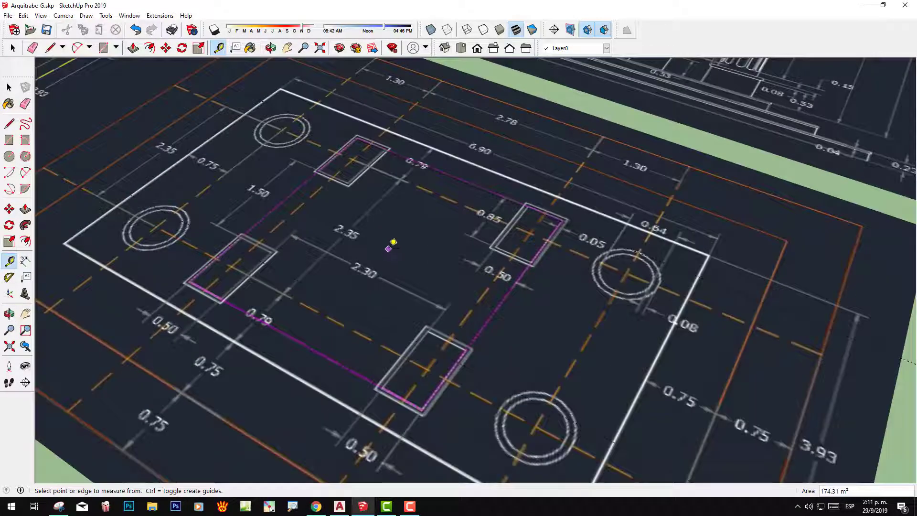
{"action": "mouse_move", "coordinate": [367, 213]}
{"action": "left_mouse_down"}
{"action": "mouse_move", "coordinate": [325, 241]}
{"action": "mouse_move", "coordinate": [368, 221]}
{"action": "left_mouse_up"}
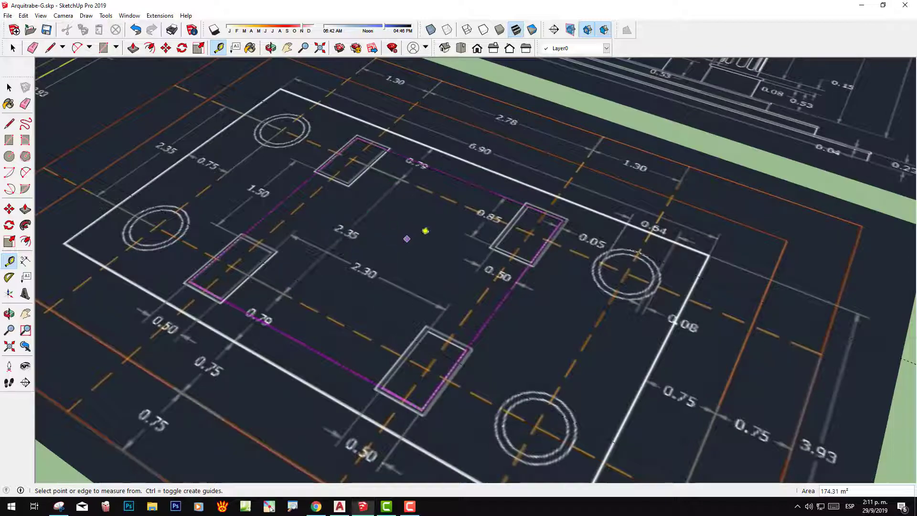
{"action": "scroll", "coordinate": [408, 235], "scroll_direction": "down", "scroll_amount": 5}
- Orbit back to the slabs and measure the 3.93 m length from the slab corner
{"action": "key", "text": "o"}
{"action": "left_click_drag", "start_coordinate": [520, 251], "coordinate": [334, 214]}
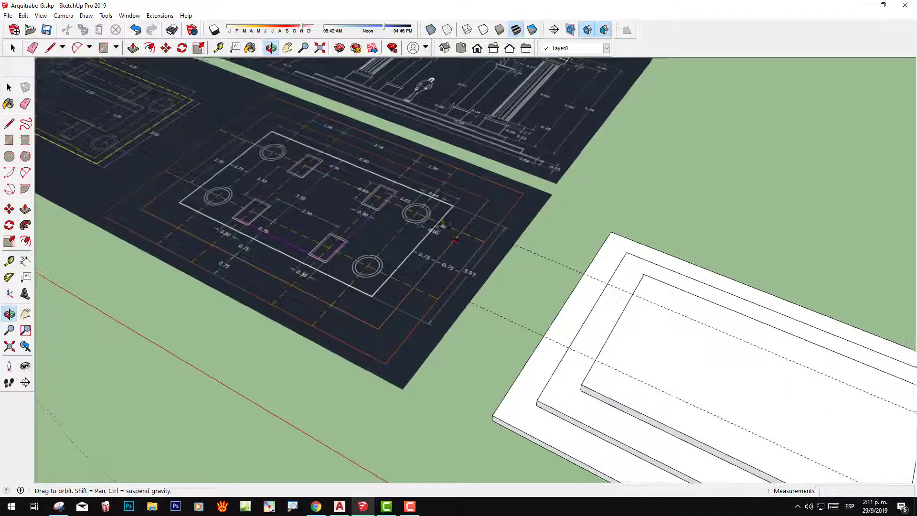
{"action": "key", "text": "t"}
{"action": "scroll", "coordinate": [409, 236], "scroll_direction": "up", "scroll_amount": 3}
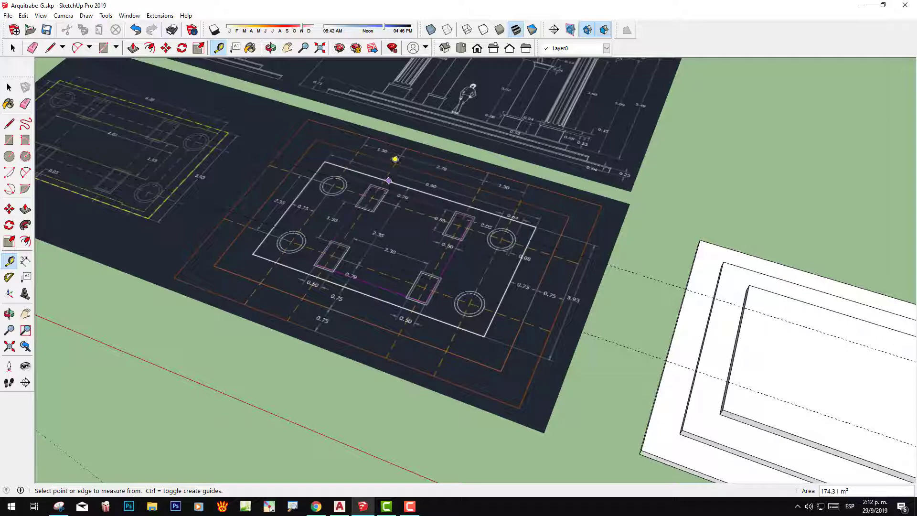
{"action": "mouse_move", "coordinate": [522, 201]}
{"action": "middle_mouse_down"}
{"action": "mouse_move", "coordinate": [815, 323]}
{"action": "mouse_move", "coordinate": [820, 357]}
{"action": "mouse_move", "coordinate": [522, 250]}
{"action": "middle_mouse_up"}
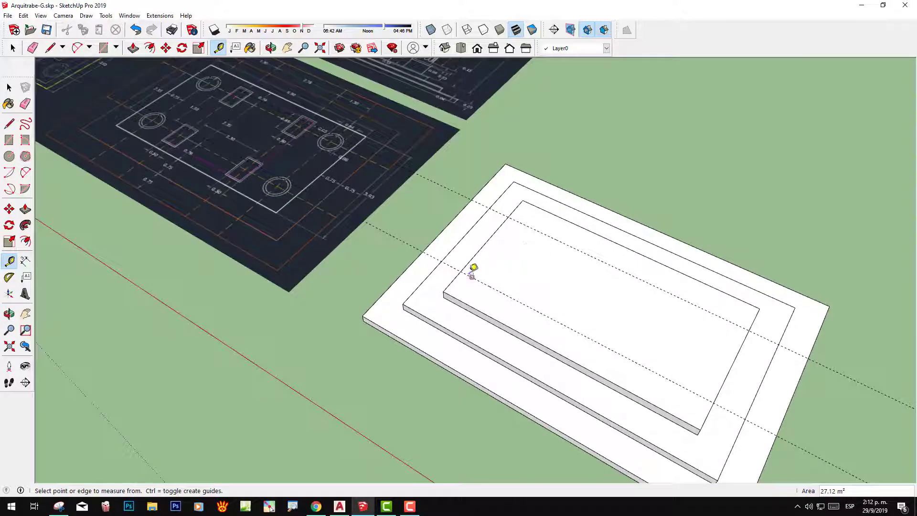
{"action": "left_click", "coordinate": [473, 267]}
{"action": "left_click", "coordinate": [516, 270]}
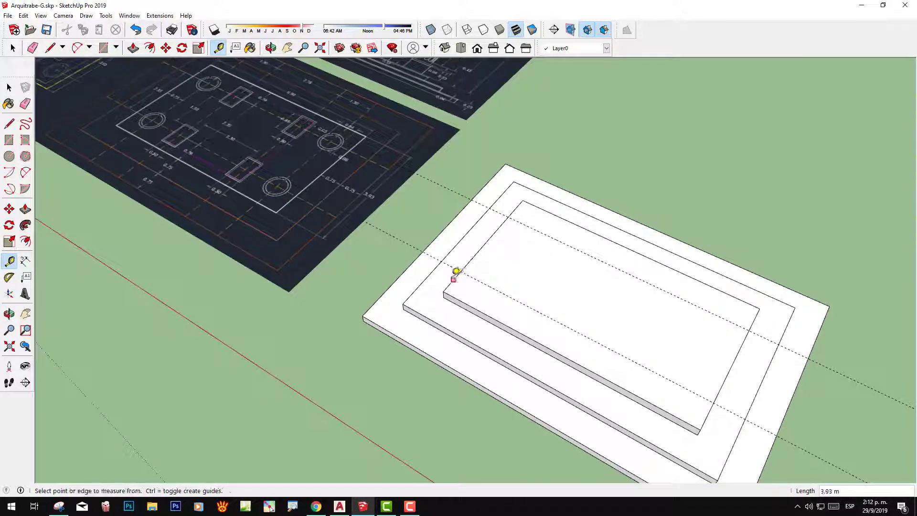
{"action": "left_click", "coordinate": [454, 277]}
{"action": "mouse_move", "coordinate": [488, 286]}
{"action": "middle_mouse_down"}
{"action": "mouse_move", "coordinate": [481, 248]}
{"action": "mouse_move", "coordinate": [536, 227]}
{"action": "mouse_move", "coordinate": [536, 204]}
{"action": "mouse_move", "coordinate": [518, 204]}
{"action": "middle_mouse_up"}
{"action": "left_click", "coordinate": [481, 248]}
- Place a guide line across the slab at a 0.75 m offset
{"action": "left_click", "coordinate": [515, 208]}
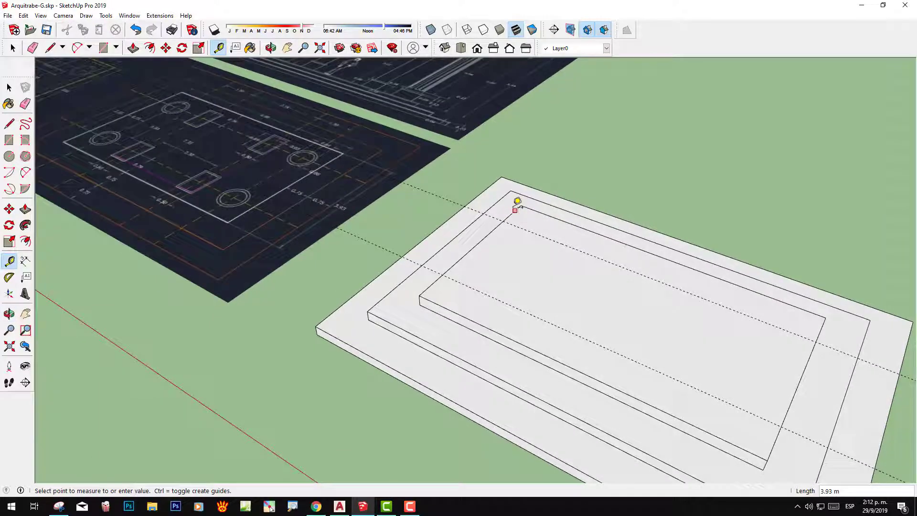
{"action": "left_click", "coordinate": [541, 216]}
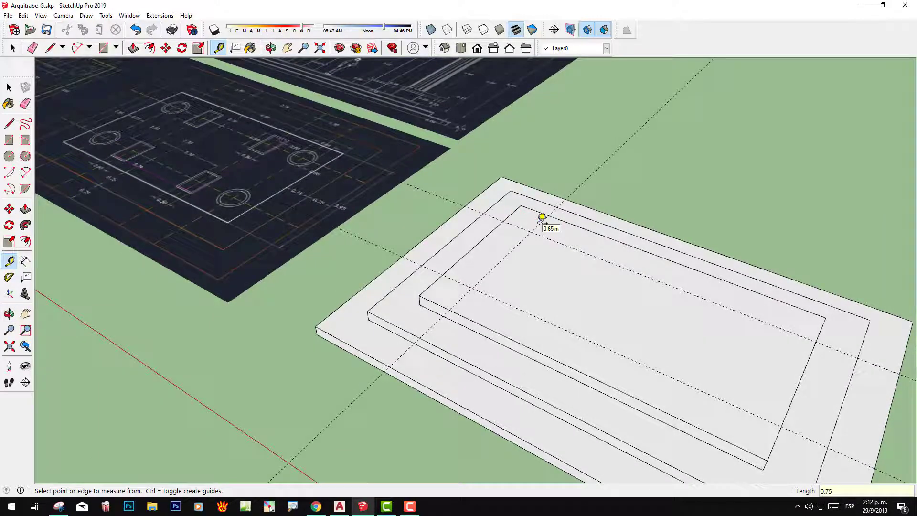
{"action": "left_click", "coordinate": [825, 322]}
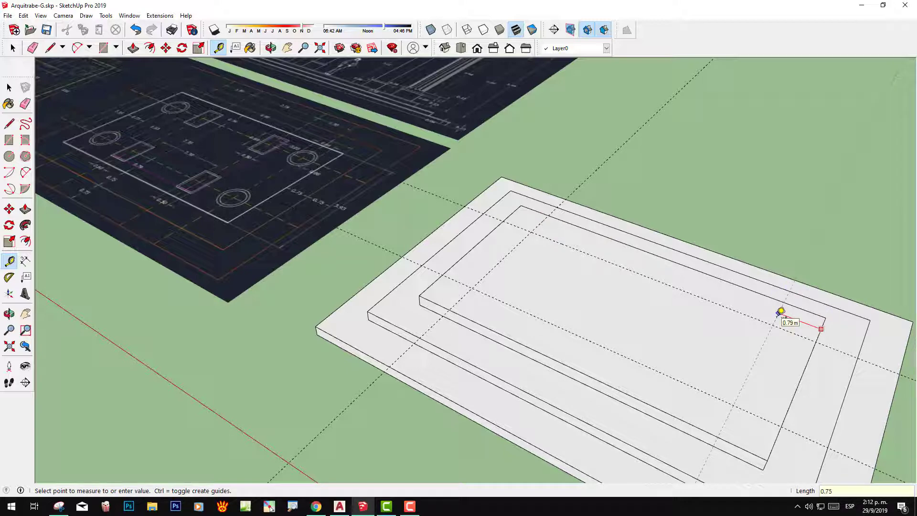
{"action": "key", "text": "Return"}
- Add further parallel guide lines offset from the existing guides
{"action": "mouse_move", "coordinate": [774, 307]}
{"action": "middle_mouse_down"}
{"action": "mouse_move", "coordinate": [733, 311]}
{"action": "mouse_move", "coordinate": [743, 314]}
{"action": "middle_mouse_up"}
{"action": "left_click", "coordinate": [598, 162]}
{"action": "type", "text": "1.3"}
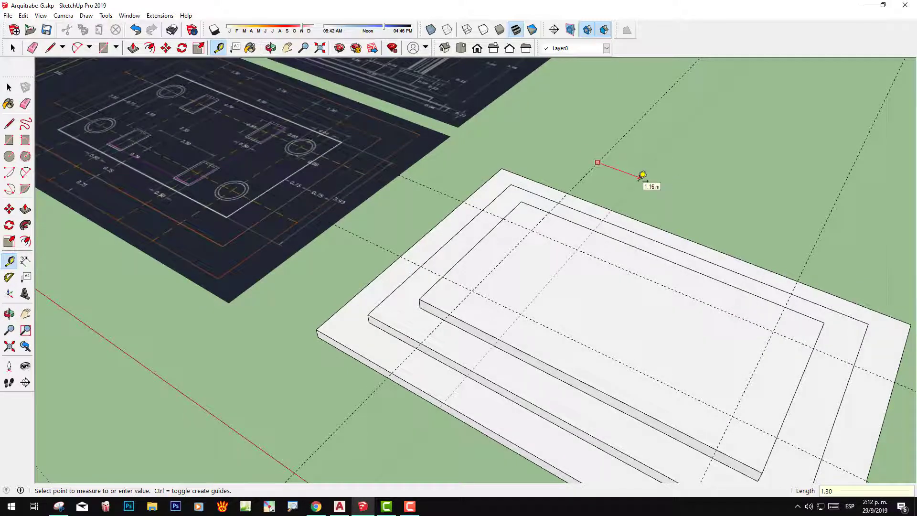
{"action": "left_click", "coordinate": [642, 175]}
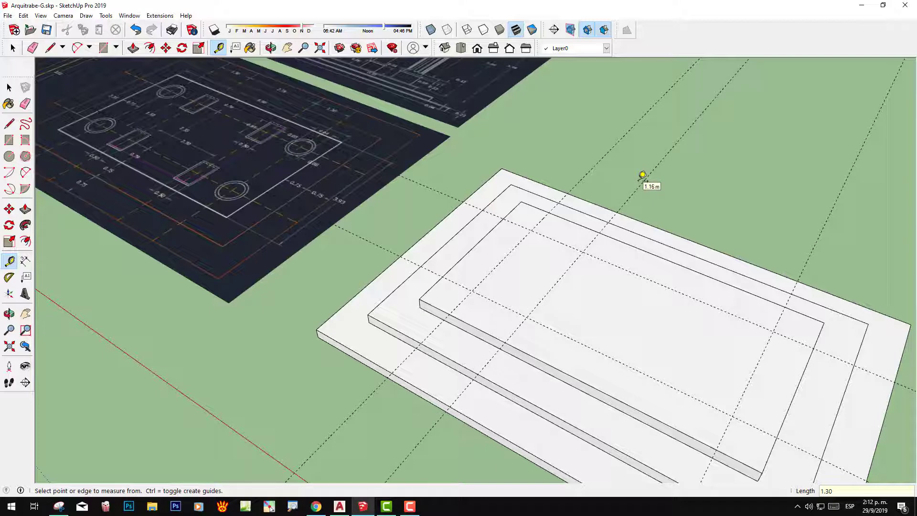
{"action": "left_click", "coordinate": [817, 240]}
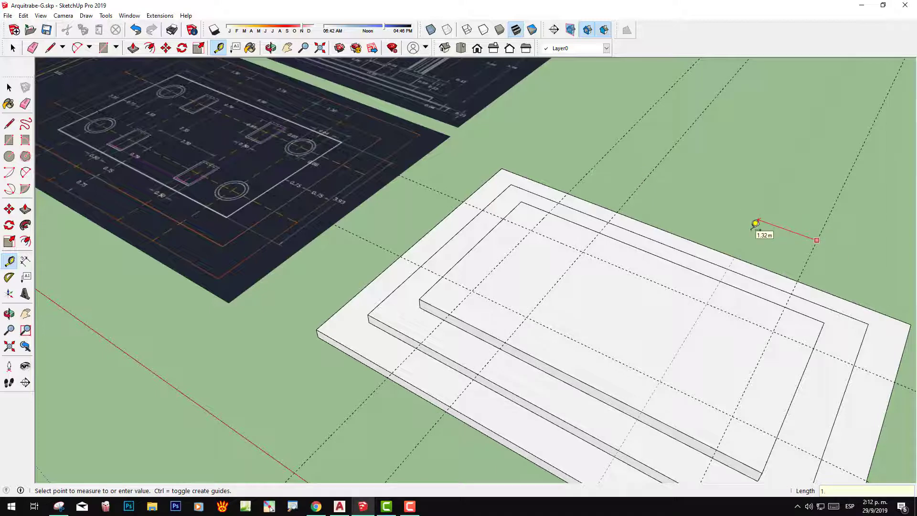
{"action": "type", "text": ".30"}
{"action": "key", "text": "Return"}
{"action": "scroll", "coordinate": [594, 262], "scroll_direction": "down", "scroll_amount": 2}
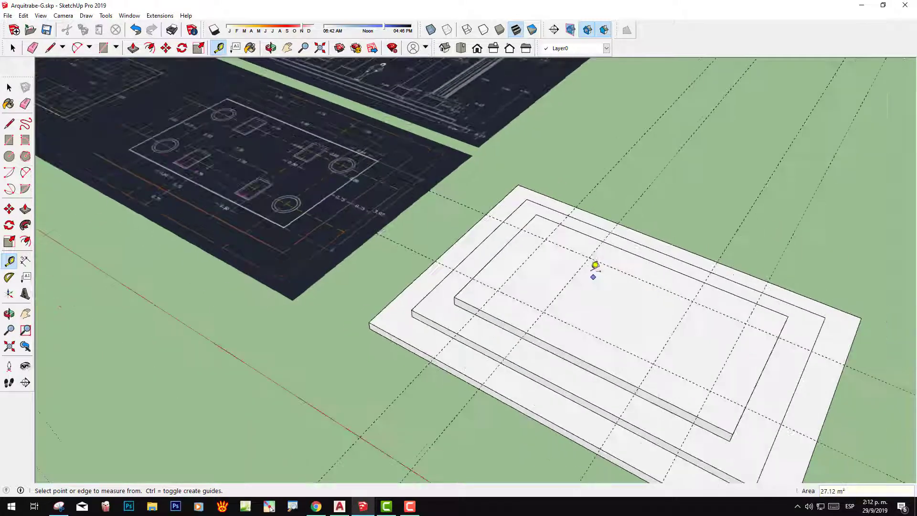
{"action": "mouse_move", "coordinate": [588, 231]}
{"action": "middle_mouse_down"}
{"action": "mouse_move", "coordinate": [624, 302]}
{"action": "mouse_move", "coordinate": [725, 281]}
{"action": "middle_mouse_up"}
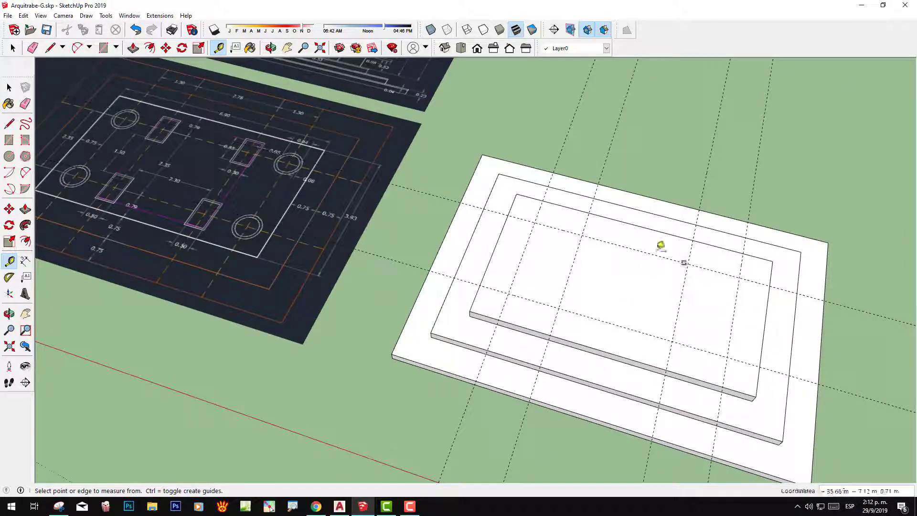
{"action": "scroll", "coordinate": [302, 172], "scroll_direction": "up", "scroll_amount": 2}
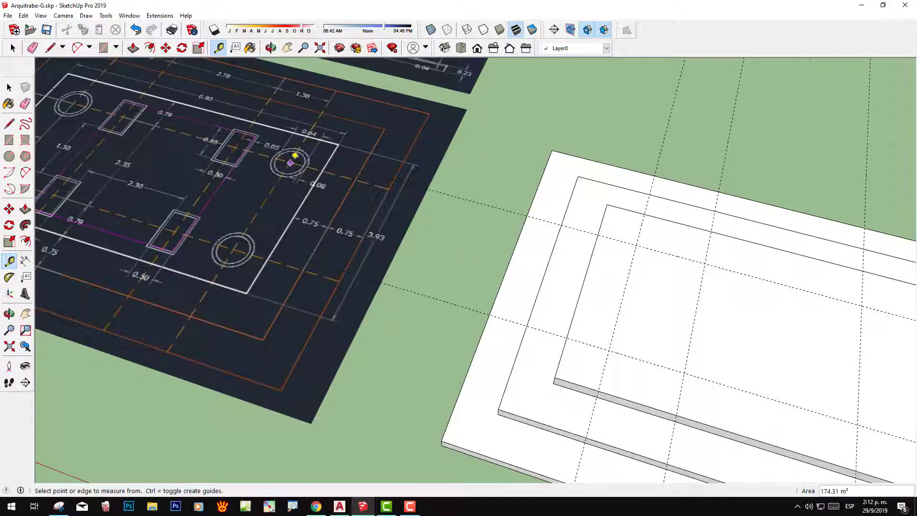
{"action": "scroll", "coordinate": [298, 164], "scroll_direction": "up", "scroll_amount": 2}
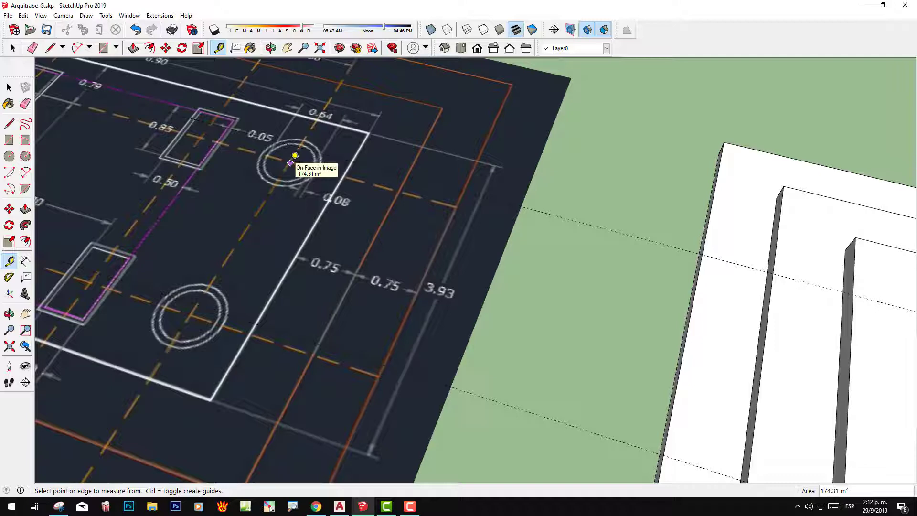
{"action": "scroll", "coordinate": [303, 186], "scroll_direction": "up", "scroll_amount": 1}
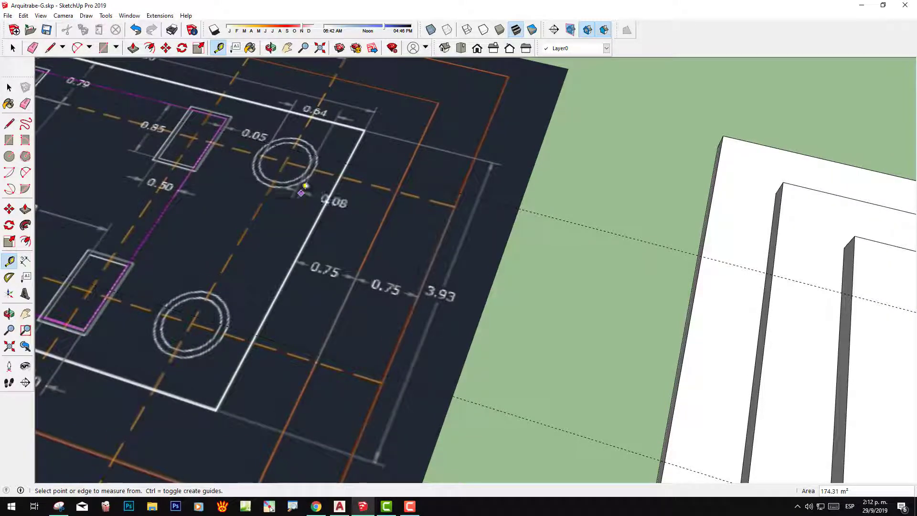
{"action": "middle_click_drag", "start_coordinate": [305, 187], "coordinate": [461, 286], "text": "shift"}
{"action": "scroll", "coordinate": [440, 236], "scroll_direction": "up", "scroll_amount": 1}
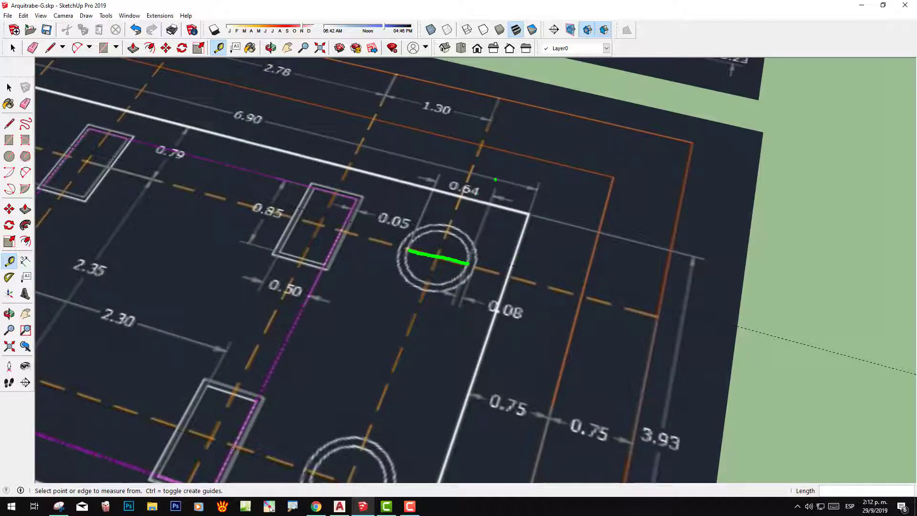
{"action": "mouse_move", "coordinate": [495, 180]}
{"action": "left_mouse_down"}
{"action": "mouse_move", "coordinate": [414, 174]}
{"action": "mouse_move", "coordinate": [501, 179]}
{"action": "left_mouse_up"}
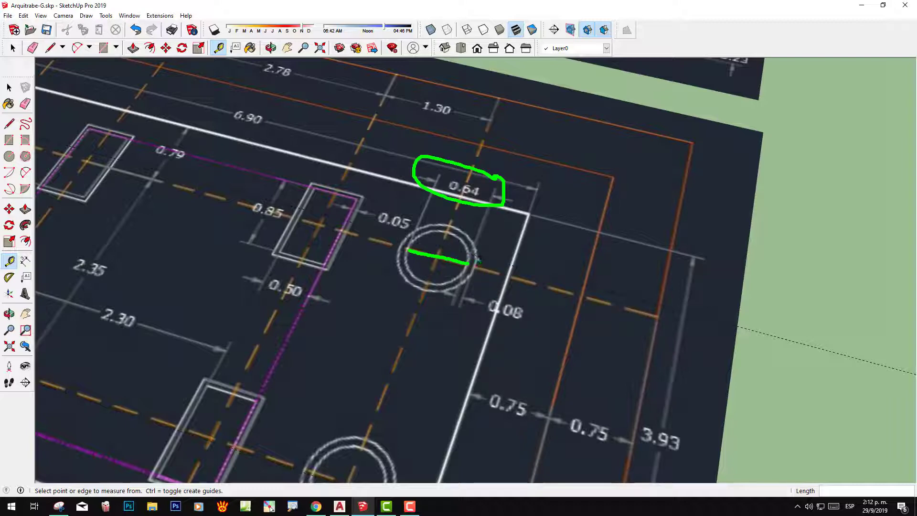
{"action": "mouse_move", "coordinate": [523, 301]}
{"action": "left_mouse_down"}
{"action": "mouse_move", "coordinate": [477, 283]}
{"action": "mouse_move", "coordinate": [444, 315]}
{"action": "mouse_move", "coordinate": [522, 302]}
{"action": "left_mouse_up"}
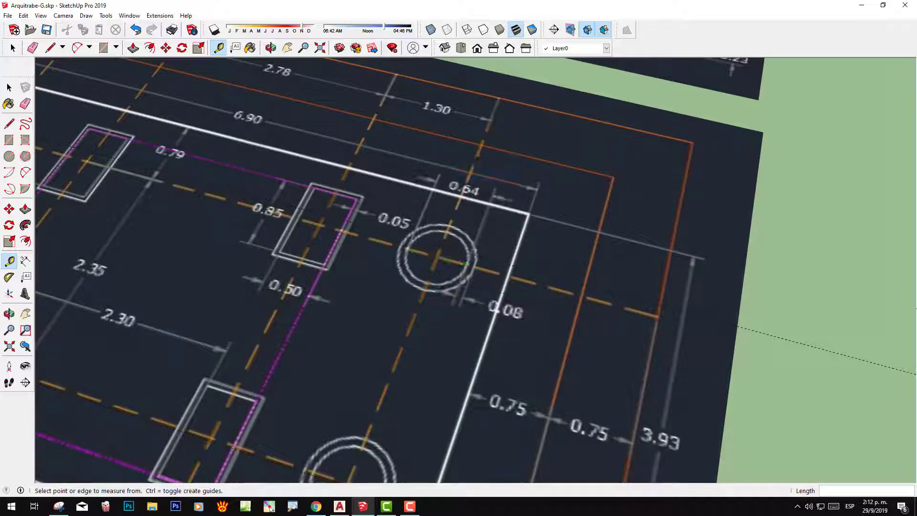
{"action": "scroll", "coordinate": [539, 297], "scroll_direction": "down", "scroll_amount": 3}
{"action": "scroll", "coordinate": [476, 241], "scroll_direction": "up", "scroll_amount": 5}
{"action": "mouse_move", "coordinate": [477, 241]}
{"action": "middle_mouse_down"}
{"action": "mouse_move", "coordinate": [766, 305]}
{"action": "mouse_move", "coordinate": [466, 188]}
{"action": "middle_mouse_up"}
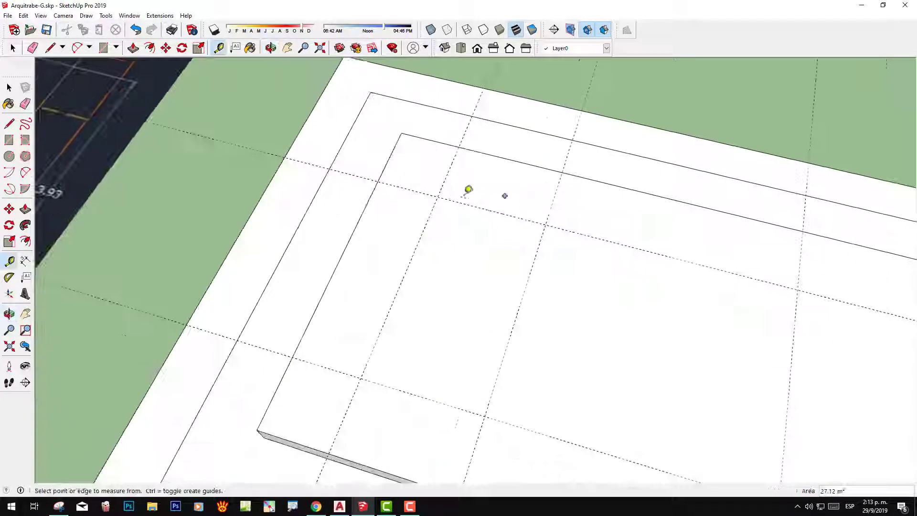
- Draw a 0.32 m radius circle centred on the guide intersection near the top slab's corner
{"action": "left_click", "coordinate": [9, 156]}
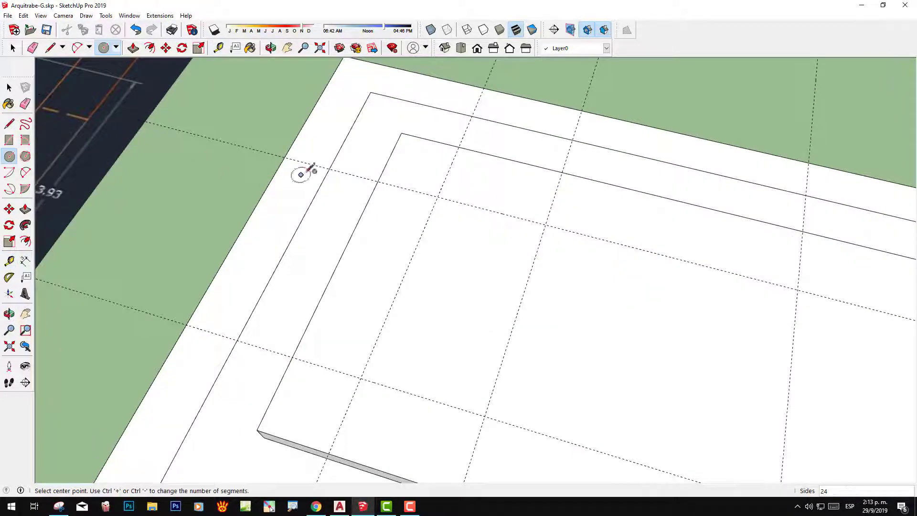
{"action": "left_click", "coordinate": [437, 197]}
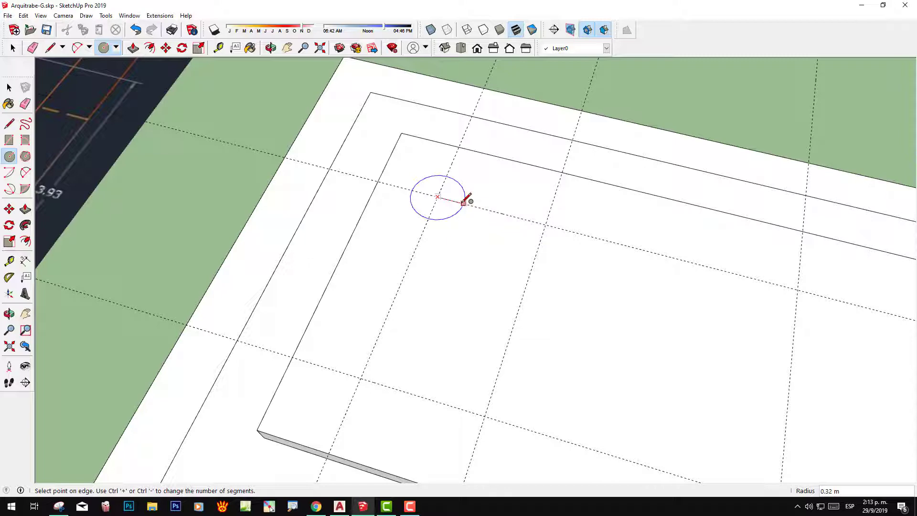
{"action": "scroll", "coordinate": [466, 199], "scroll_direction": "down", "scroll_amount": 1}
{"action": "scroll", "coordinate": [466, 200], "scroll_direction": "down", "scroll_amount": 1}
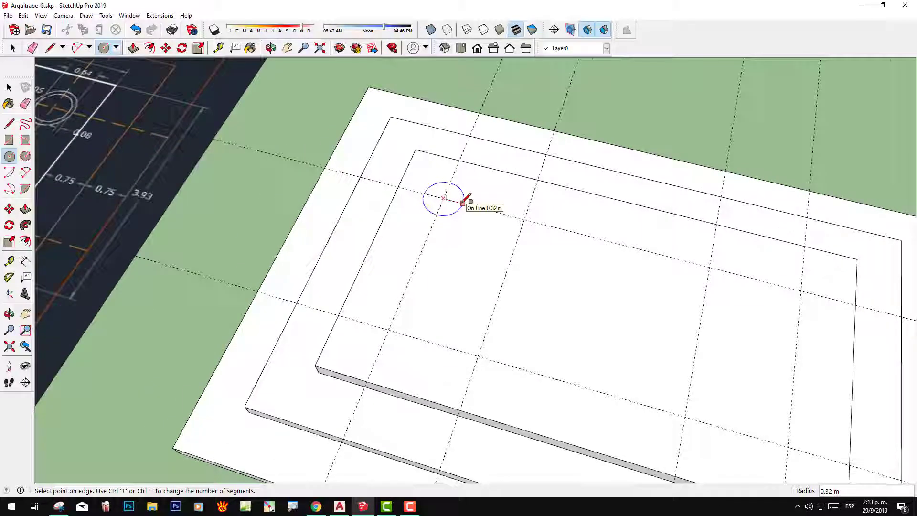
{"action": "scroll", "coordinate": [465, 200], "scroll_direction": "up", "scroll_amount": 2}
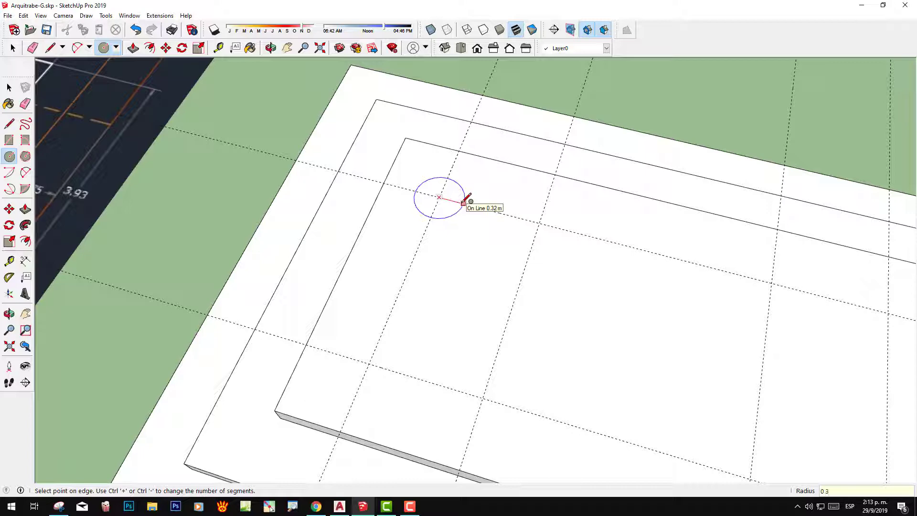
{"action": "left_click", "coordinate": [464, 201]}
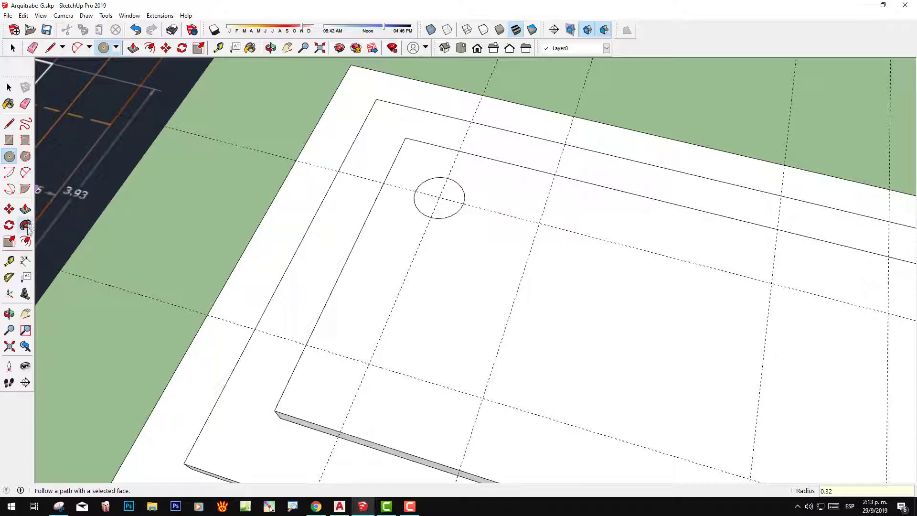
- Offset the circle outward by 0.08 and window-select both concentric circles
{"action": "left_click", "coordinate": [25, 241]}
{"action": "left_click", "coordinate": [465, 191]}
{"action": "type", "text": "0.08"}
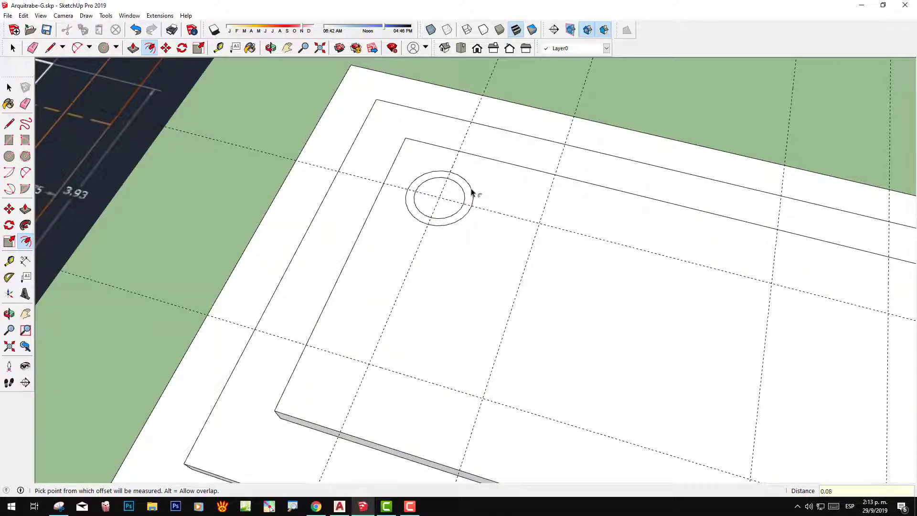
{"action": "left_click", "coordinate": [470, 192]}
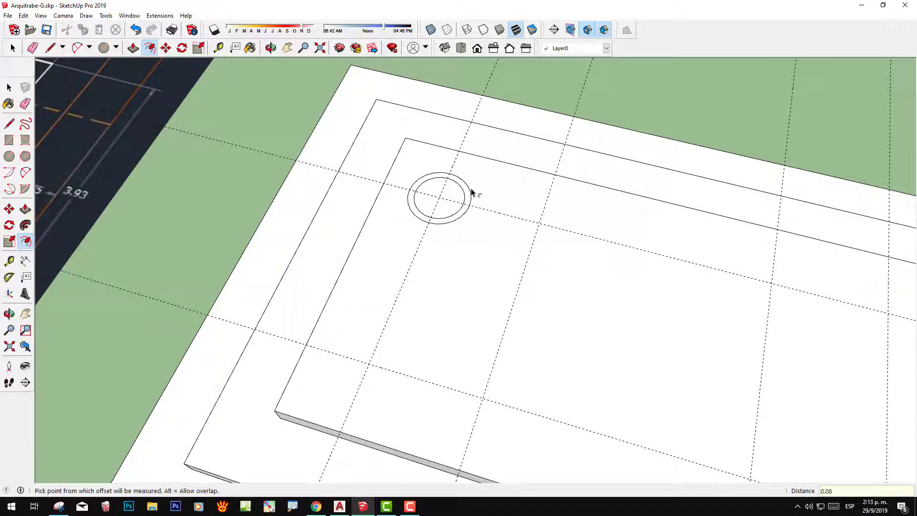
{"action": "key", "text": "space"}
{"action": "scroll", "coordinate": [477, 210], "scroll_direction": "down", "scroll_amount": 2}
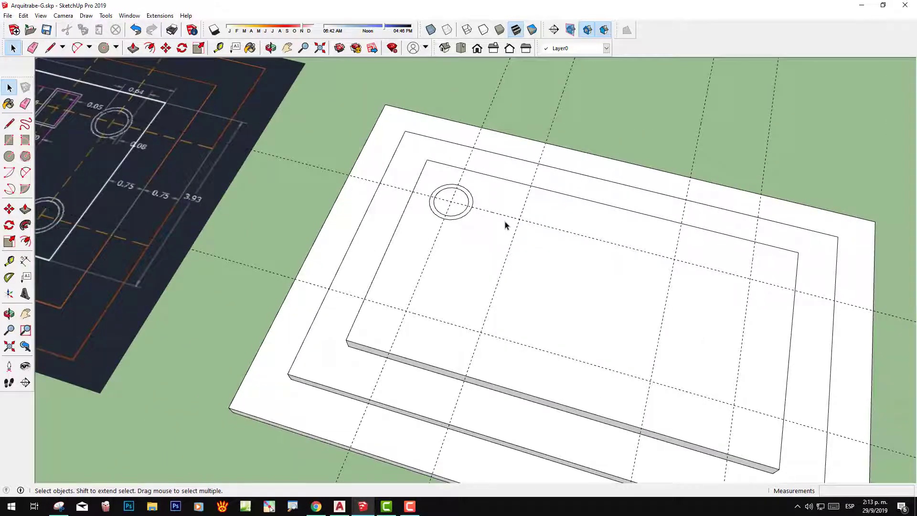
{"action": "scroll", "coordinate": [454, 207], "scroll_direction": "up", "scroll_amount": 2}
{"action": "scroll", "coordinate": [454, 207], "scroll_direction": "up", "scroll_amount": 2}
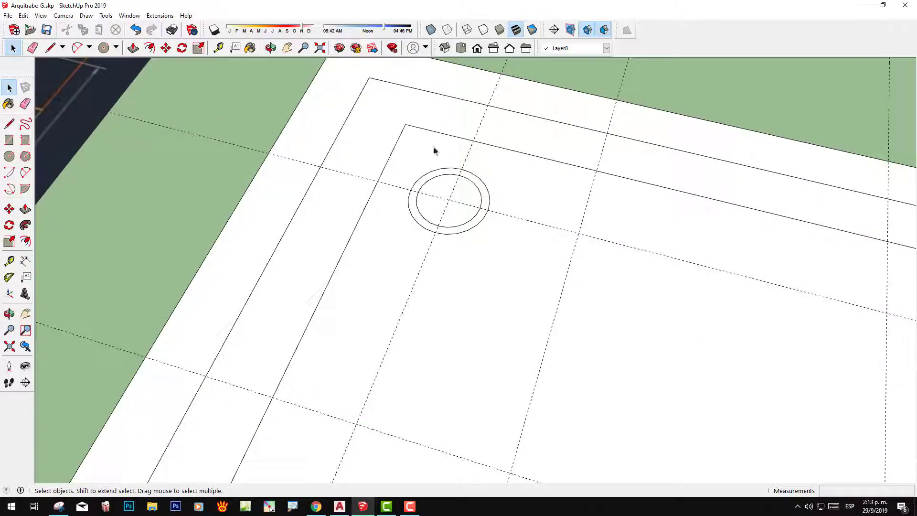
{"action": "mouse_move", "coordinate": [405, 149]}
{"action": "left_mouse_down"}
{"action": "mouse_move", "coordinate": [498, 251]}
{"action": "mouse_move", "coordinate": [513, 256]}
{"action": "left_mouse_up"}
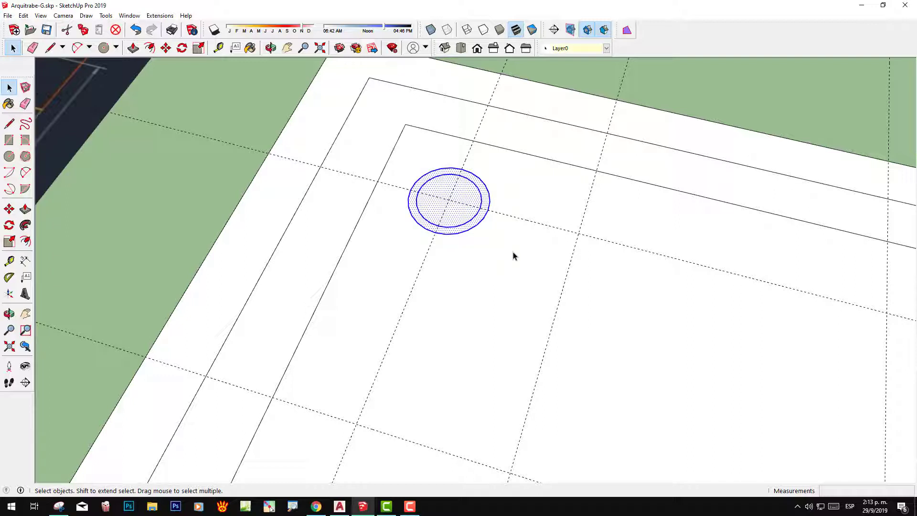
- Make the two circles a component named 'Columna Red', replacing the existing definition
{"action": "right_click", "coordinate": [463, 193]}
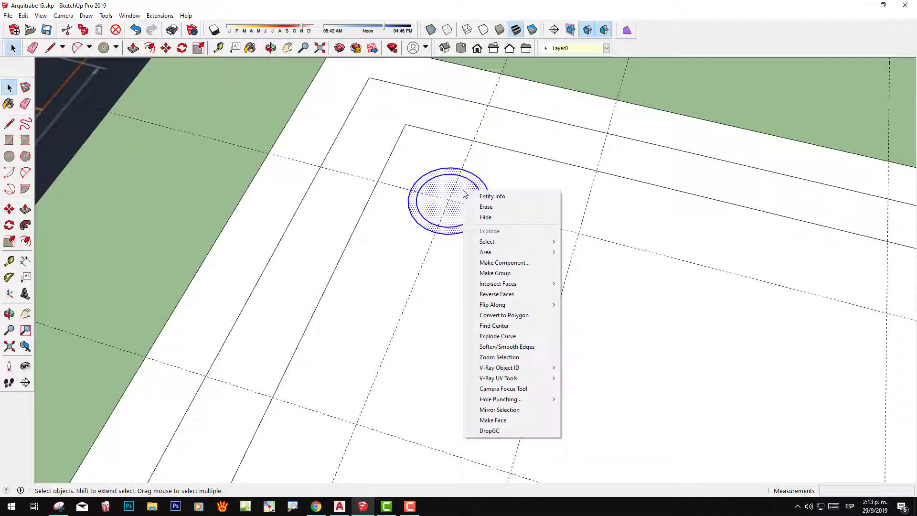
{"action": "left_click", "coordinate": [496, 262]}
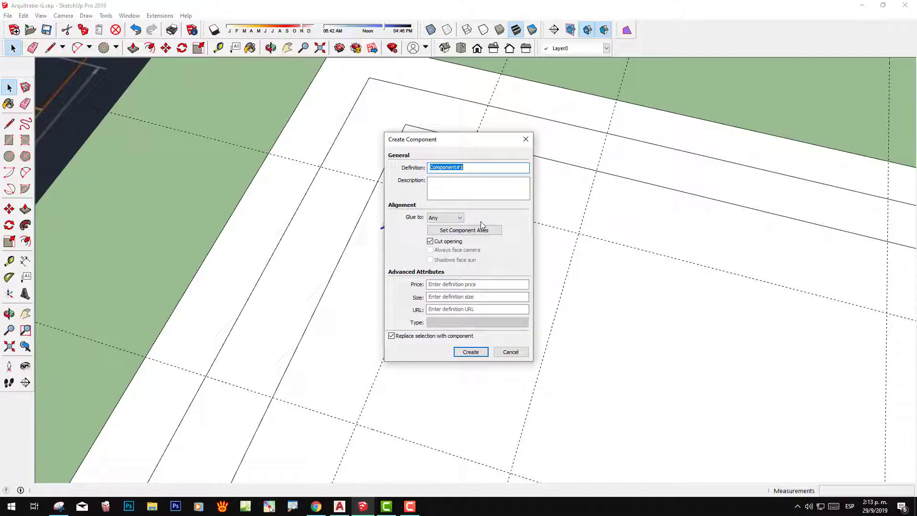
{"action": "type", "text": "Colu"}
{"action": "type", "text": "mna Re"}
{"action": "type", "text": "d"}
{"action": "left_click", "coordinate": [483, 353]}
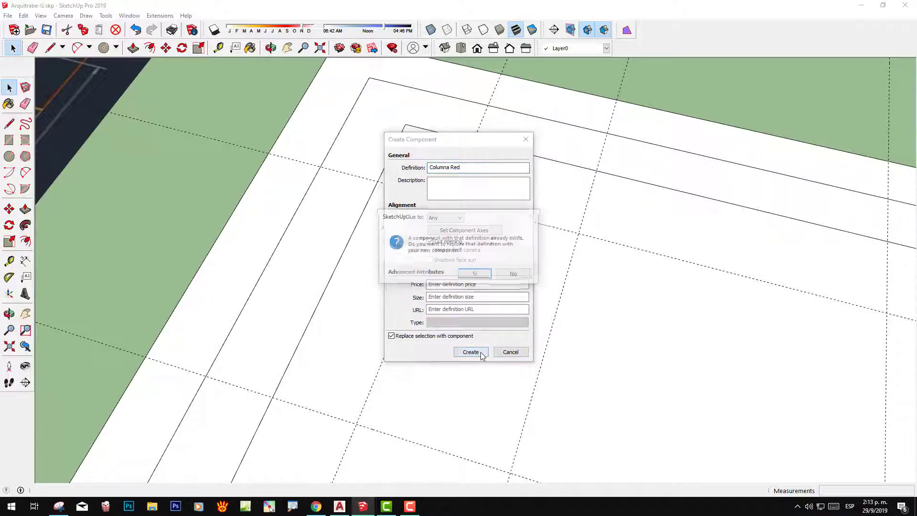
{"action": "left_click", "coordinate": [476, 274]}
- Copy the column circle from its centre to the next column position on the slab
{"action": "scroll", "coordinate": [557, 311], "scroll_direction": "down", "scroll_amount": 3}
{"action": "scroll", "coordinate": [578, 334], "scroll_direction": "down", "scroll_amount": 3}
{"action": "scroll", "coordinate": [544, 286], "scroll_direction": "up", "scroll_amount": 2}
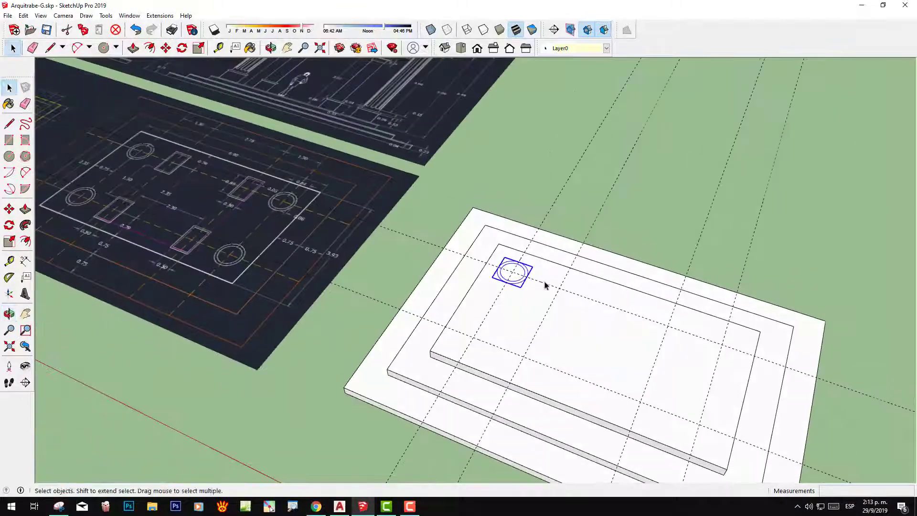
{"action": "scroll", "coordinate": [540, 307], "scroll_direction": "up", "scroll_amount": 2}
{"action": "scroll", "coordinate": [540, 307], "scroll_direction": "up", "scroll_amount": 1}
{"action": "scroll", "coordinate": [513, 282], "scroll_direction": "up", "scroll_amount": 1}
{"action": "scroll", "coordinate": [513, 282], "scroll_direction": "down", "scroll_amount": 3}
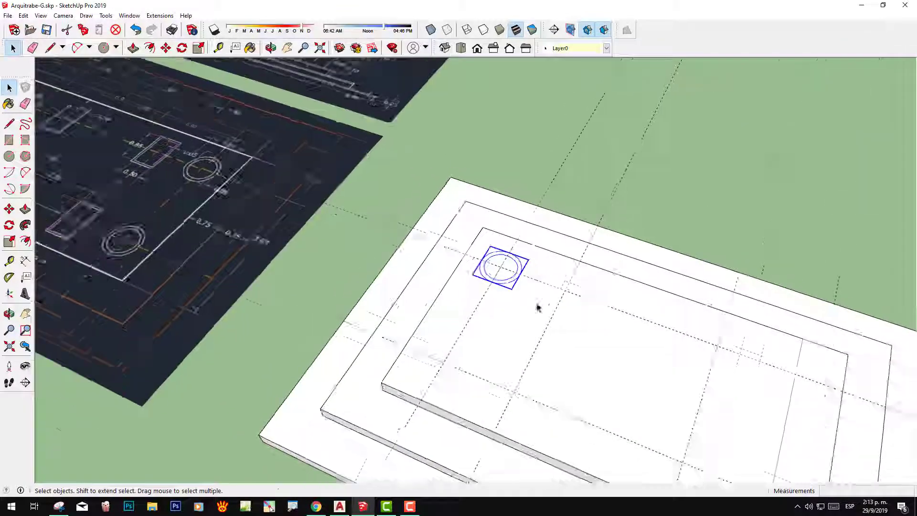
{"action": "middle_click_drag", "start_coordinate": [536, 307], "coordinate": [484, 229]}
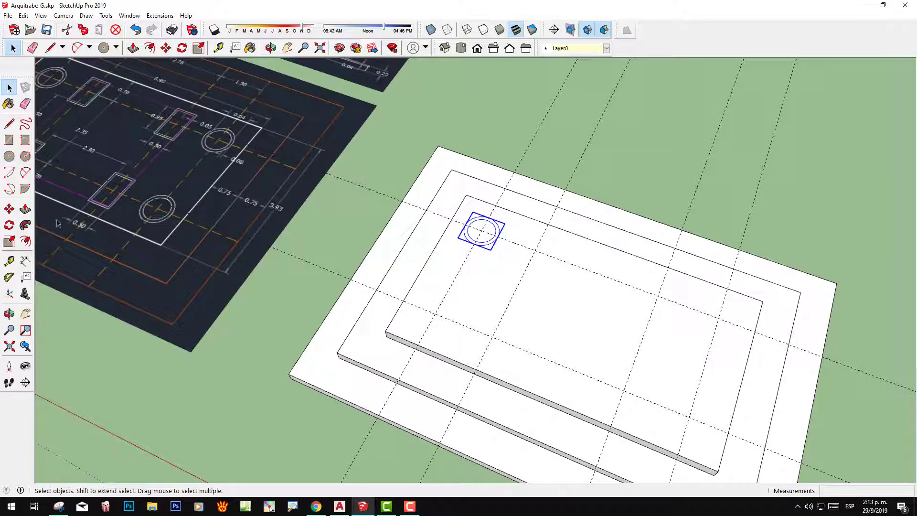
{"action": "left_click", "coordinate": [10, 209]}
{"action": "scroll", "coordinate": [449, 232], "scroll_direction": "up", "scroll_amount": 1}
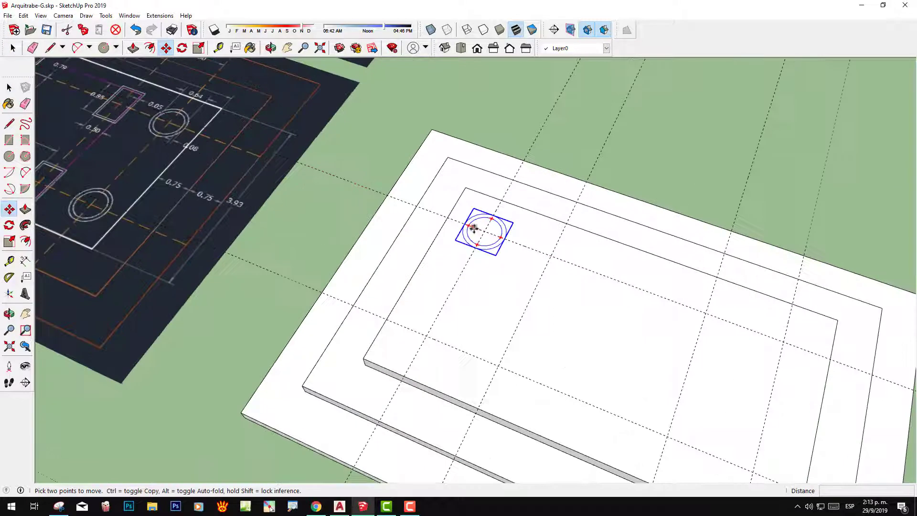
{"action": "left_click", "coordinate": [485, 232]}
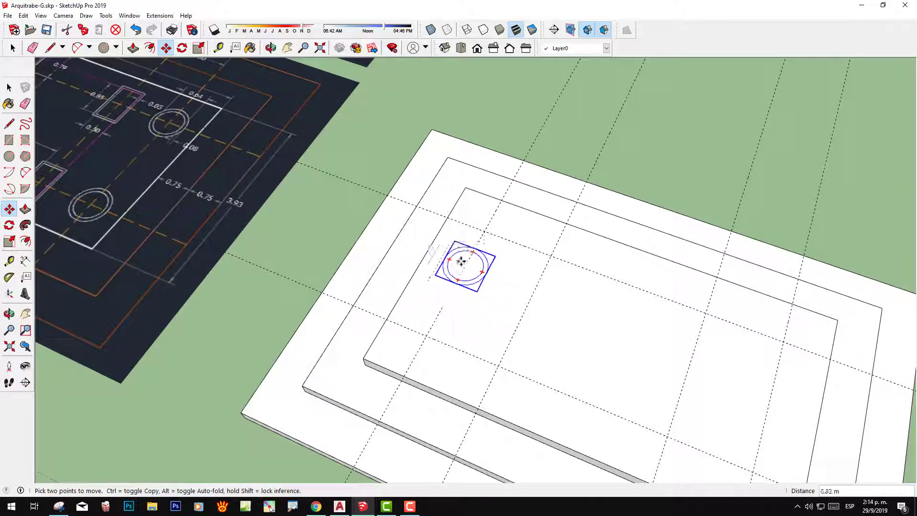
{"action": "key", "text": "ctrl"}
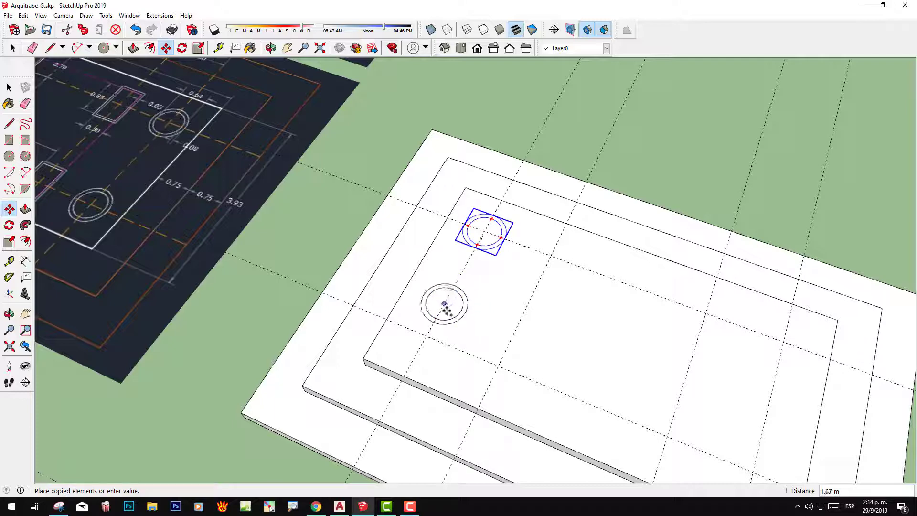
{"action": "left_click", "coordinate": [427, 336]}
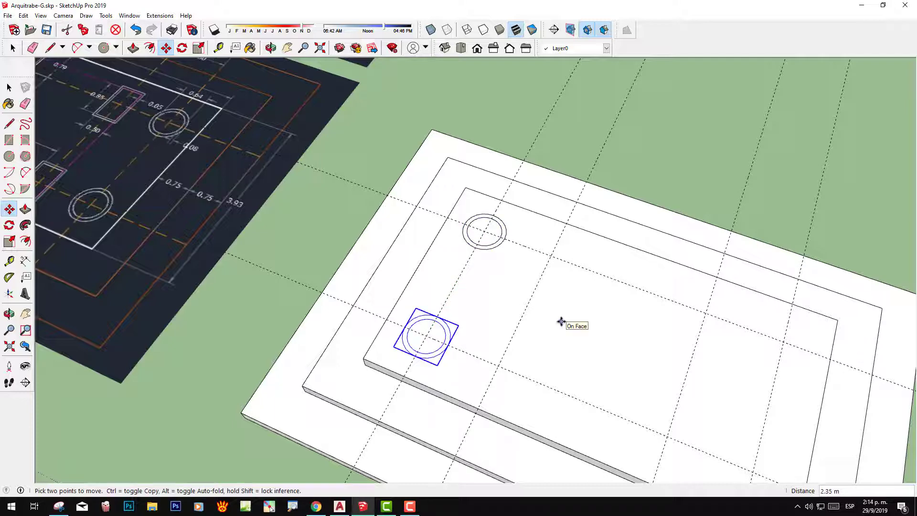
{"action": "key", "text": "space"}
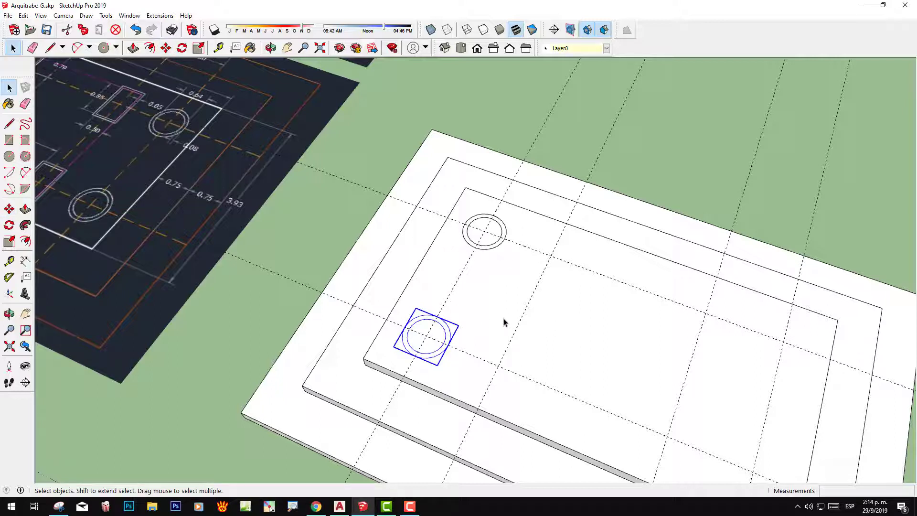
- Copy both column circles together to the right-hand column positions, then view the whole base
{"action": "left_click", "coordinate": [491, 250], "text": "shift"}
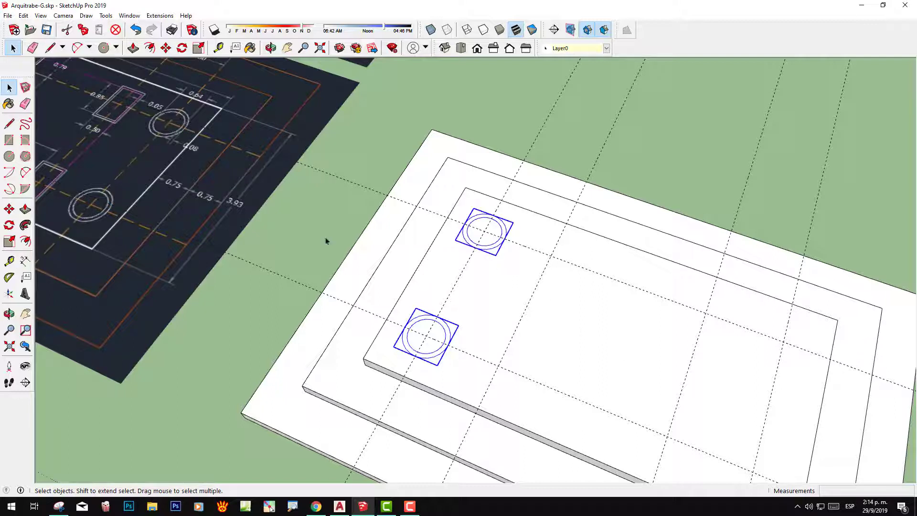
{"action": "left_click", "coordinate": [9, 209]}
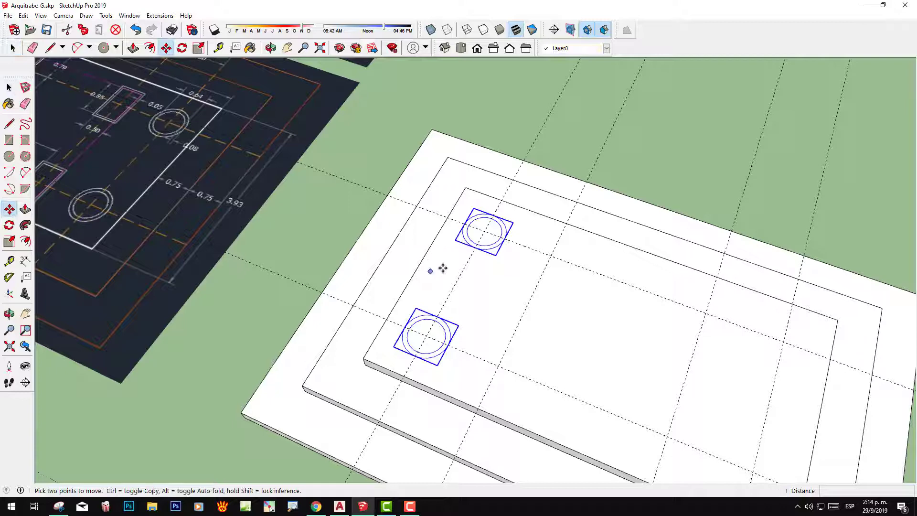
{"action": "left_click", "coordinate": [485, 231]}
{"action": "scroll", "coordinate": [573, 267], "scroll_direction": "down", "scroll_amount": 1}
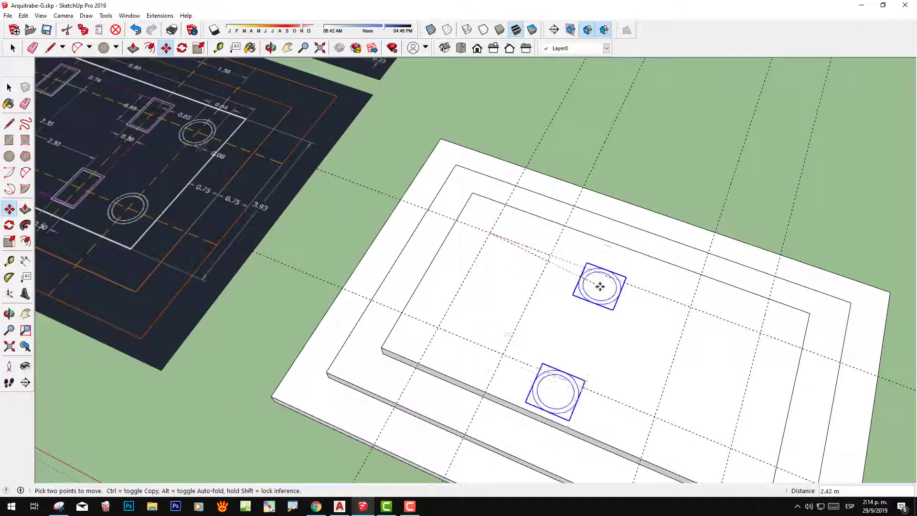
{"action": "key", "text": "ctrl"}
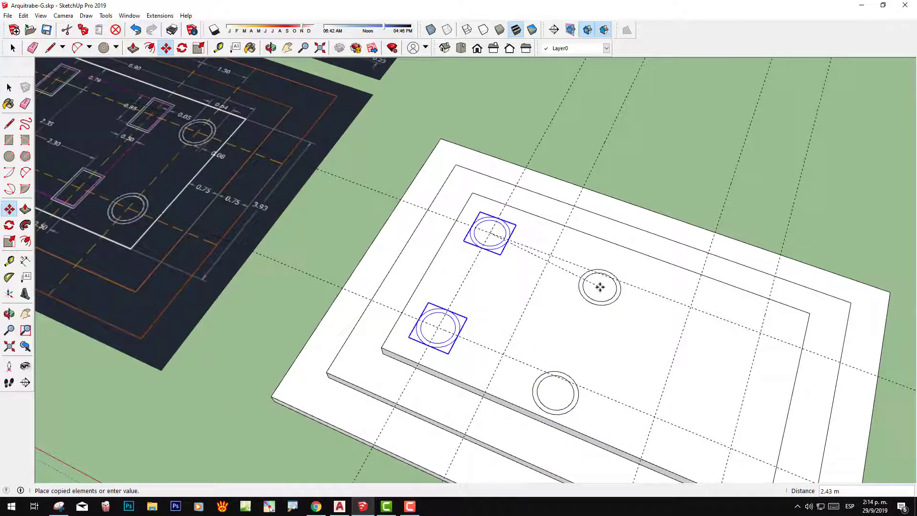
{"action": "left_click", "coordinate": [763, 333]}
{"action": "scroll", "coordinate": [692, 236], "scroll_direction": "down", "scroll_amount": 2}
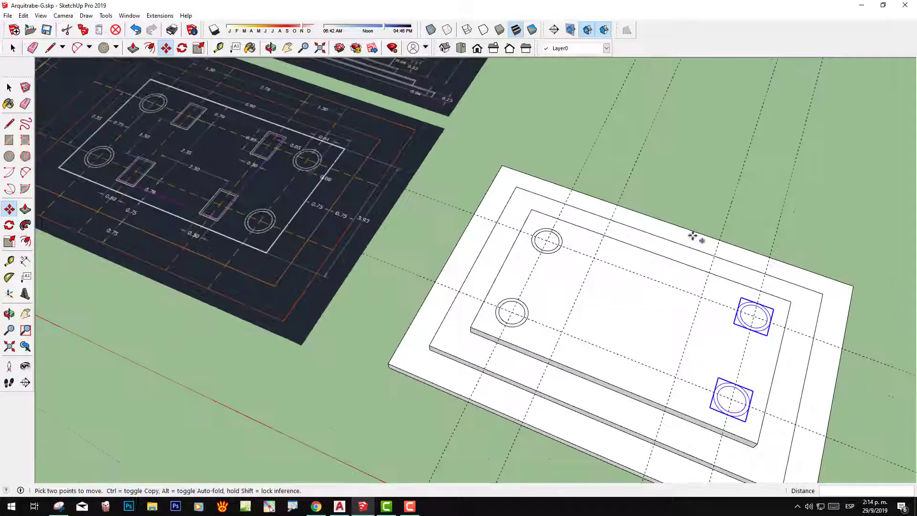
{"action": "key", "text": "space"}
{"action": "left_click", "coordinate": [761, 251]}
{"action": "mouse_move", "coordinate": [761, 252]}
{"action": "middle_mouse_down"}
{"action": "mouse_move", "coordinate": [731, 266]}
{"action": "mouse_move", "coordinate": [758, 310]}
{"action": "mouse_move", "coordinate": [629, 277]}
{"action": "mouse_move", "coordinate": [784, 289]}
{"action": "mouse_move", "coordinate": [772, 293]}
{"action": "mouse_move", "coordinate": [680, 254]}
{"action": "middle_mouse_up"}
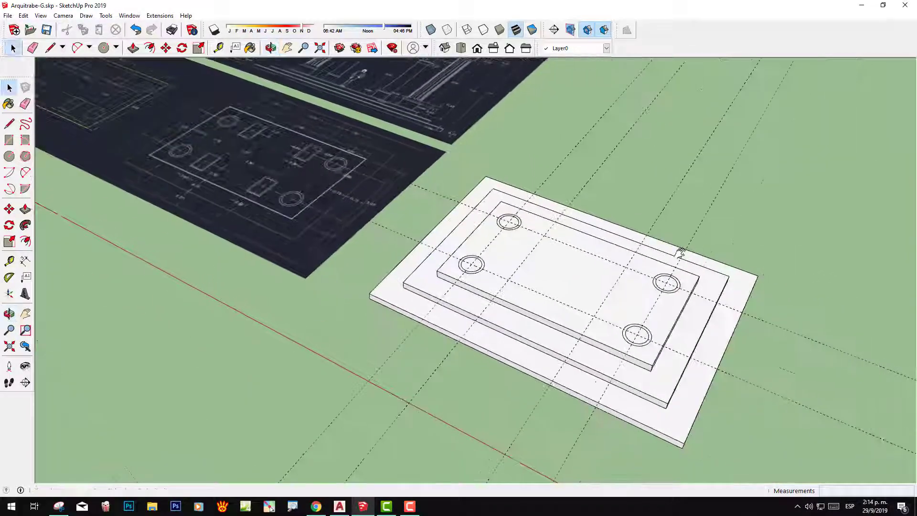
{"action": "scroll", "coordinate": [378, 198], "scroll_direction": "up", "scroll_amount": 2}
{"action": "scroll", "coordinate": [309, 120], "scroll_direction": "up", "scroll_amount": 3}
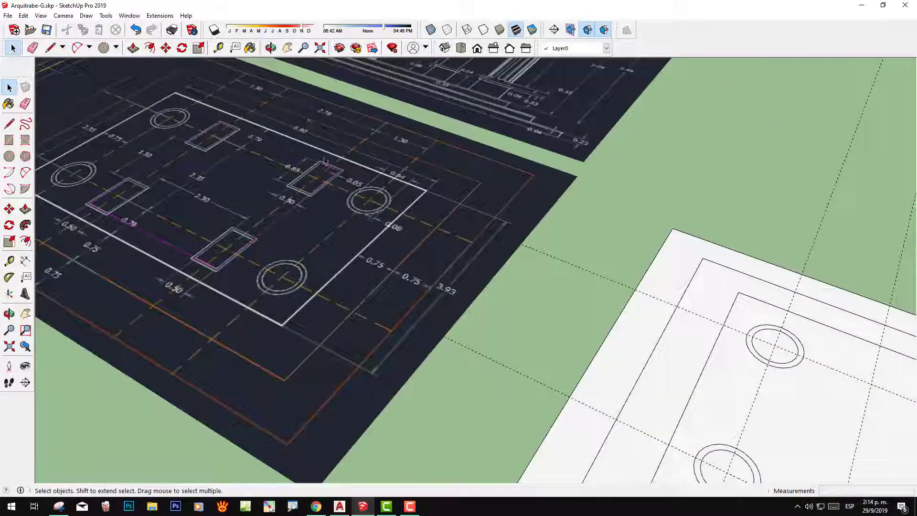
{"action": "scroll", "coordinate": [310, 143], "scroll_direction": "up", "scroll_amount": 2}
{"action": "scroll", "coordinate": [315, 182], "scroll_direction": "up", "scroll_amount": 2}
{"action": "scroll", "coordinate": [317, 211], "scroll_direction": "up", "scroll_amount": 2}
{"action": "scroll", "coordinate": [399, 284], "scroll_direction": "up", "scroll_amount": 2}
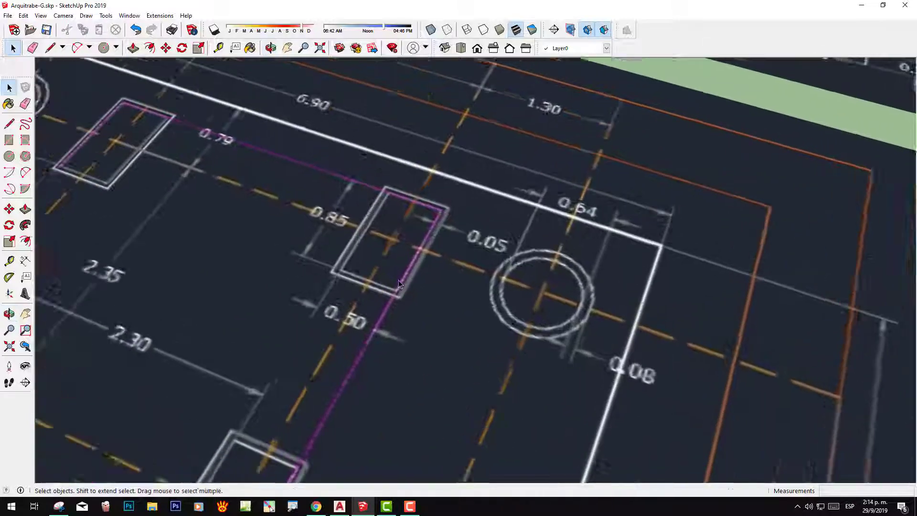
{"action": "scroll", "coordinate": [399, 284], "scroll_direction": "up", "scroll_amount": 1}
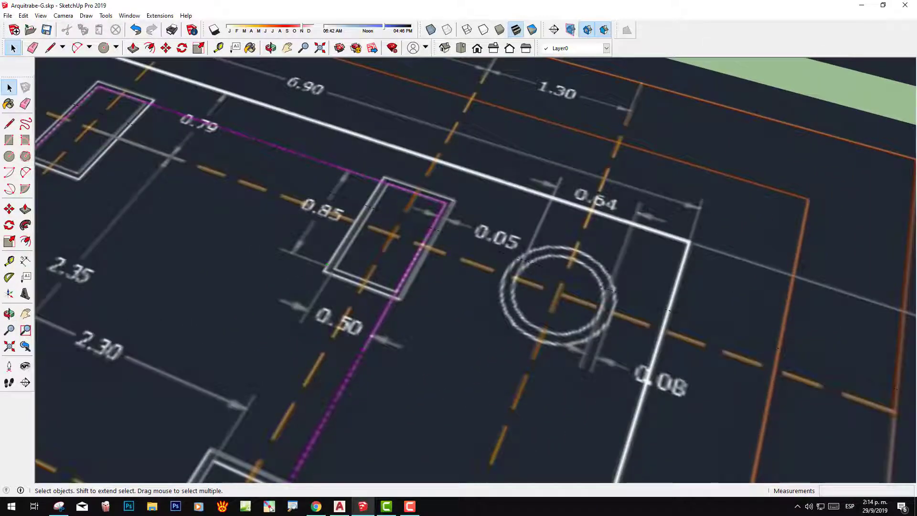
{"action": "mouse_move", "coordinate": [378, 302]}
{"action": "left_mouse_down"}
{"action": "mouse_move", "coordinate": [310, 293]}
{"action": "mouse_move", "coordinate": [401, 283]}
{"action": "left_mouse_up"}
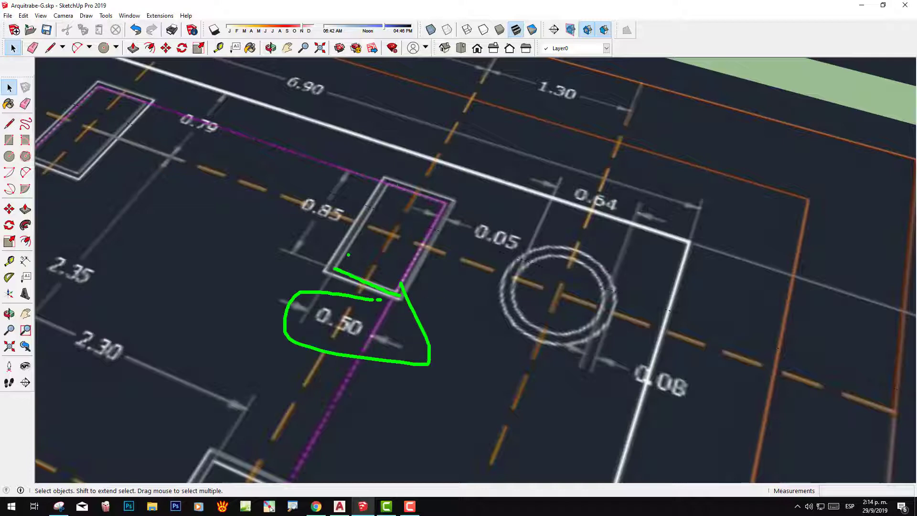
{"action": "mouse_move", "coordinate": [475, 218]}
{"action": "left_mouse_down"}
{"action": "mouse_move", "coordinate": [451, 212]}
{"action": "mouse_move", "coordinate": [530, 263]}
{"action": "mouse_move", "coordinate": [472, 210]}
{"action": "left_mouse_up"}
{"action": "scroll", "coordinate": [485, 333], "scroll_direction": "down", "scroll_amount": 3}
{"action": "scroll", "coordinate": [485, 333], "scroll_direction": "down", "scroll_amount": 3}
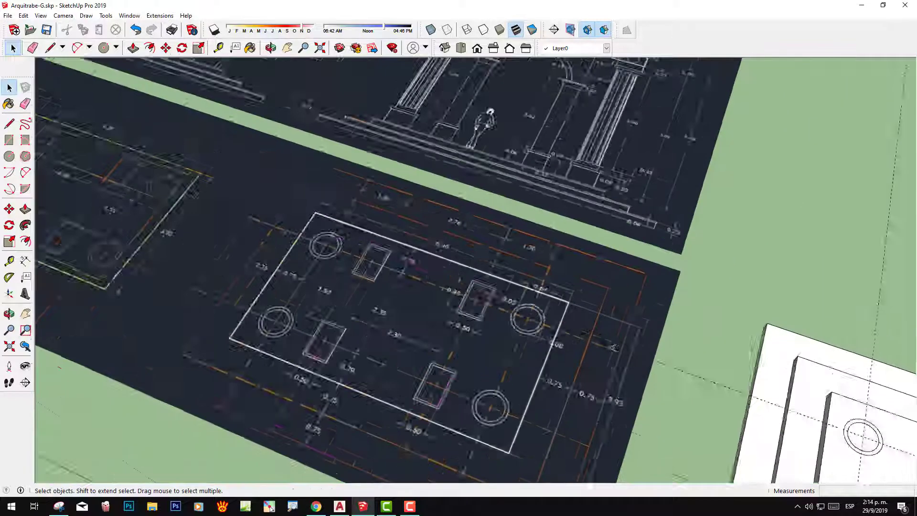
{"action": "middle_click_drag", "start_coordinate": [484, 333], "coordinate": [461, 234]}
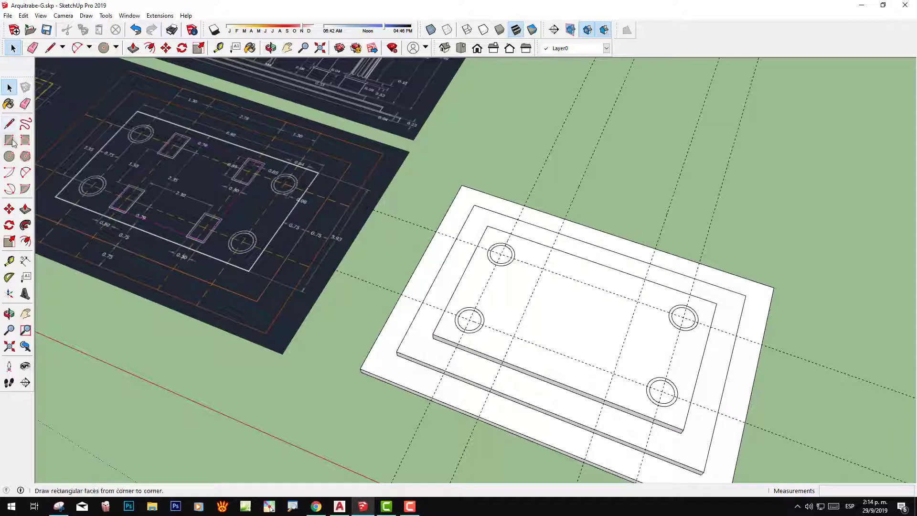
- Draw a 0.50 × 0.85 rectangle on the ground beside the base
{"action": "middle_click_drag", "start_coordinate": [636, 307], "coordinate": [625, 218]}
{"action": "scroll", "coordinate": [485, 360], "scroll_direction": "up", "scroll_amount": 2}
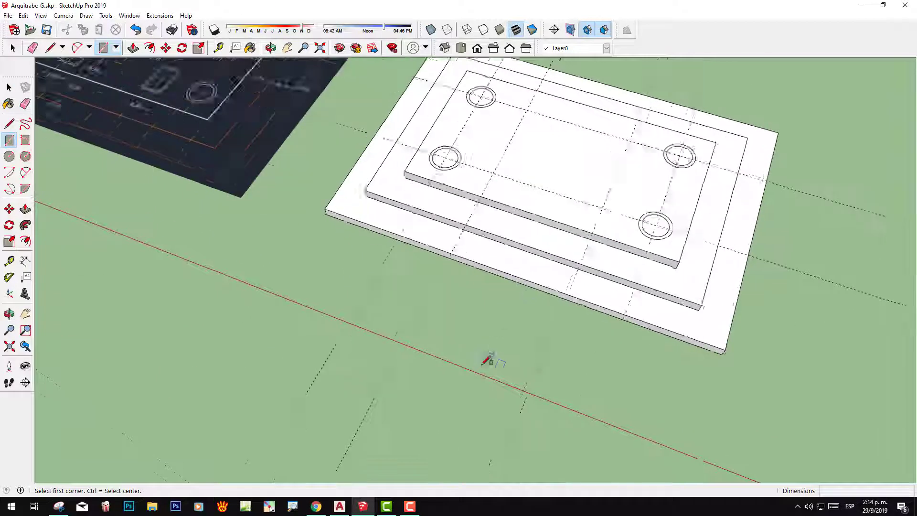
{"action": "scroll", "coordinate": [486, 360], "scroll_direction": "up", "scroll_amount": 2}
{"action": "key", "text": "r"}
{"action": "left_click", "coordinate": [440, 343]}
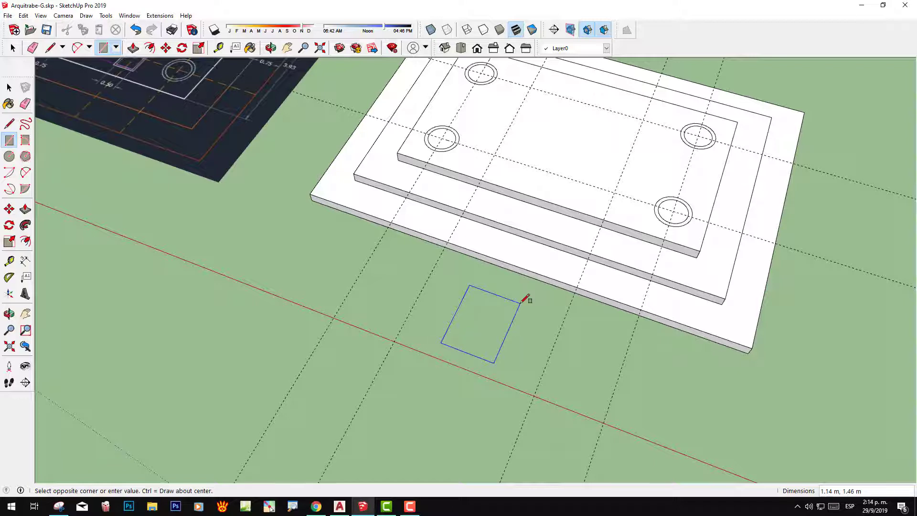
{"action": "type", "text": "0."}
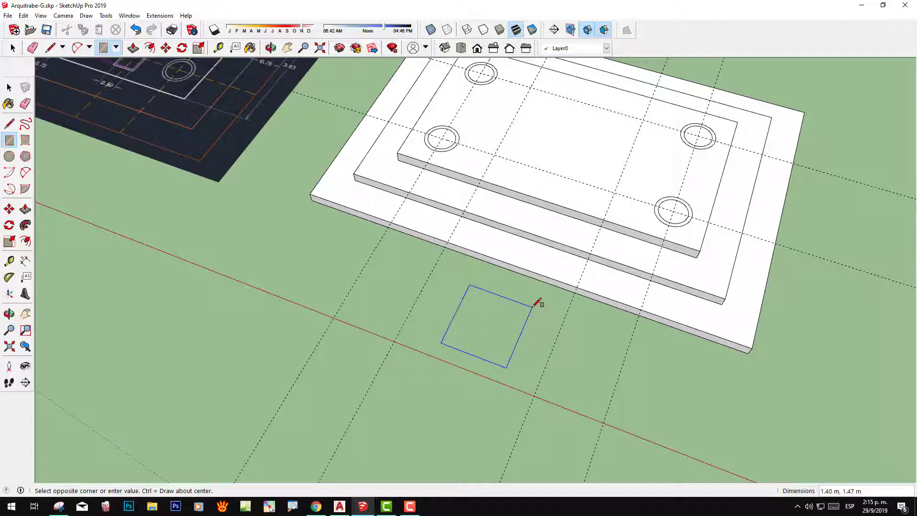
{"action": "type", "text": "0.50,0.85"}
{"action": "key", "text": "Return"}
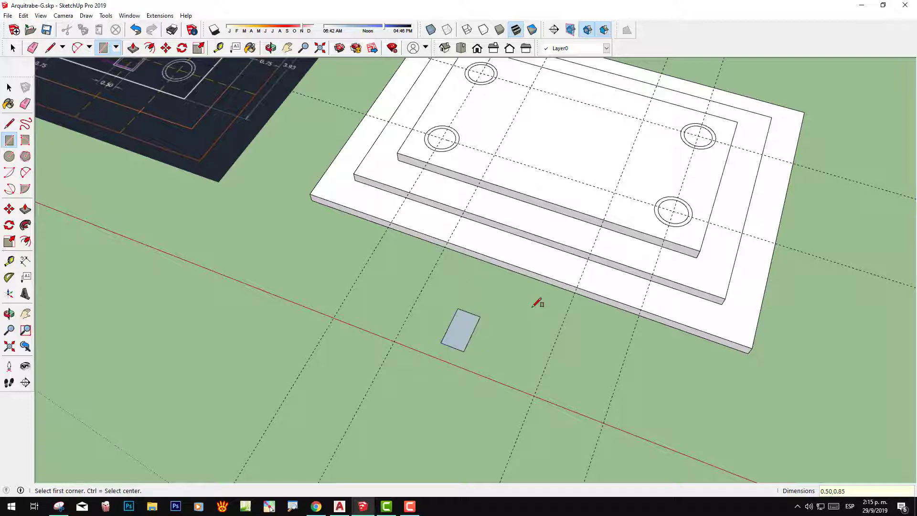
- Offset the rectangle face's edges by 0.05 to create an inner outline
{"action": "left_click", "coordinate": [26, 241]}
{"action": "scroll", "coordinate": [546, 366], "scroll_direction": "up", "scroll_amount": 2}
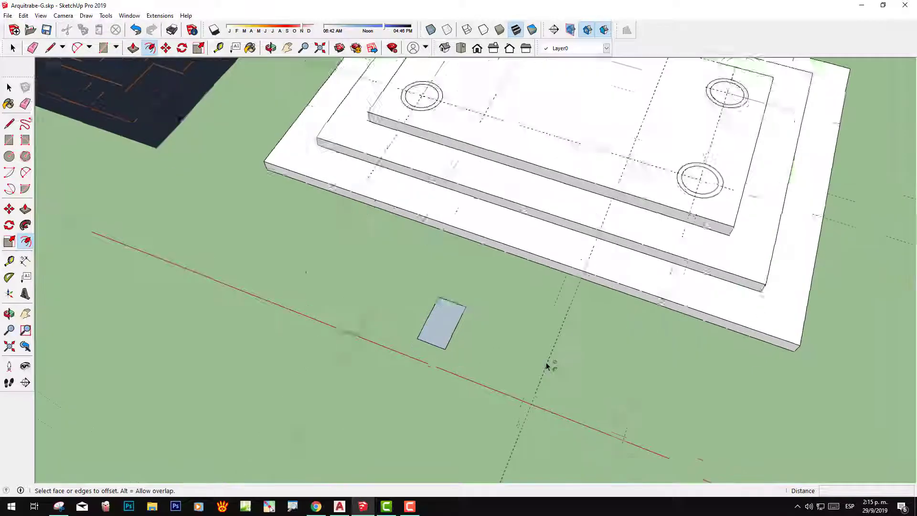
{"action": "left_click", "coordinate": [446, 301]}
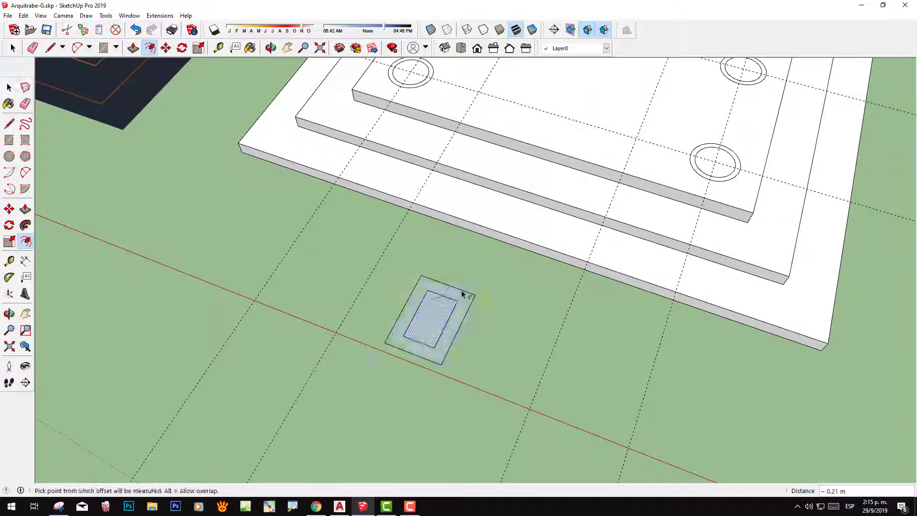
{"action": "type", "text": "0.05"}
{"action": "key", "text": "Return"}
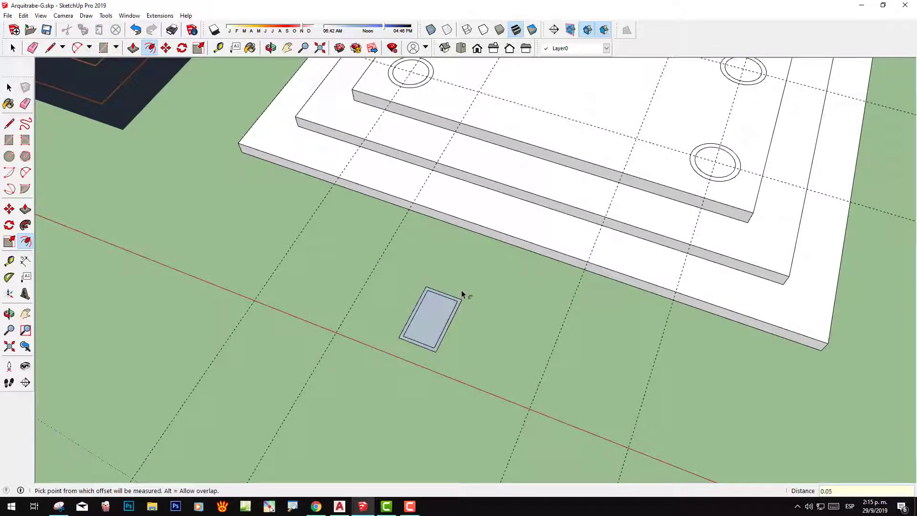
{"action": "key", "text": "space"}
- Select the rectangle's inner face together with its outer border ring
{"action": "scroll", "coordinate": [462, 294], "scroll_direction": "down", "scroll_amount": 1}
{"action": "scroll", "coordinate": [460, 295], "scroll_direction": "down", "scroll_amount": 1}
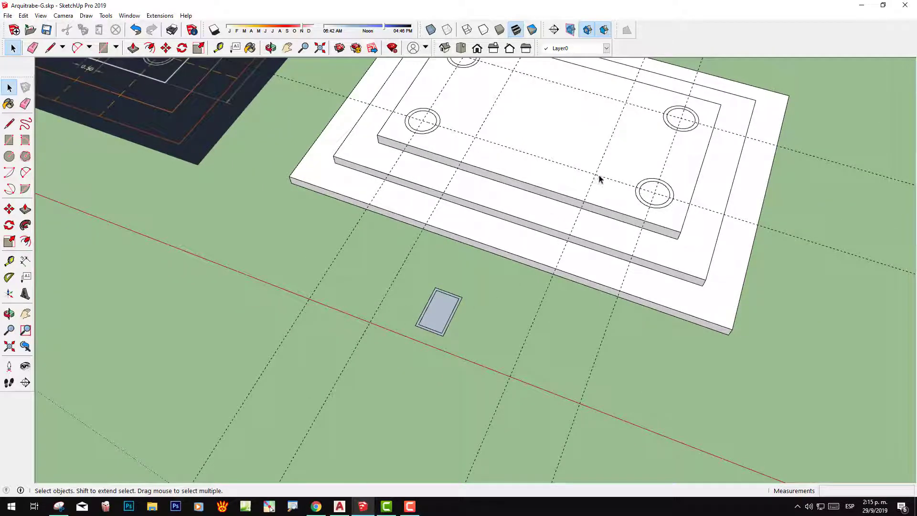
{"action": "scroll", "coordinate": [440, 303], "scroll_direction": "up", "scroll_amount": 1}
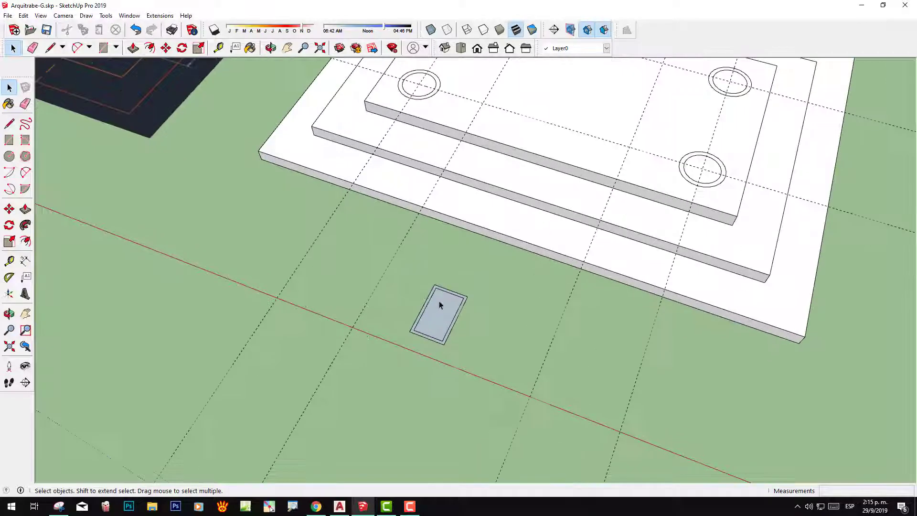
{"action": "scroll", "coordinate": [440, 303], "scroll_direction": "up", "scroll_amount": 1}
{"action": "scroll", "coordinate": [440, 303], "scroll_direction": "up", "scroll_amount": 1}
{"action": "scroll", "coordinate": [440, 303], "scroll_direction": "up", "scroll_amount": 1}
{"action": "middle_click_drag", "start_coordinate": [440, 303], "coordinate": [465, 301]}
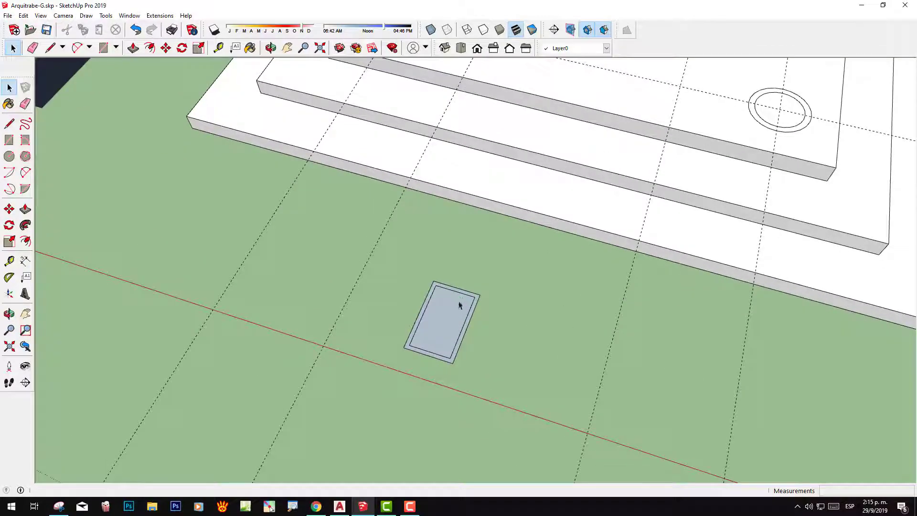
{"action": "scroll", "coordinate": [453, 302], "scroll_direction": "up", "scroll_amount": 2}
{"action": "left_click", "coordinate": [451, 298]}
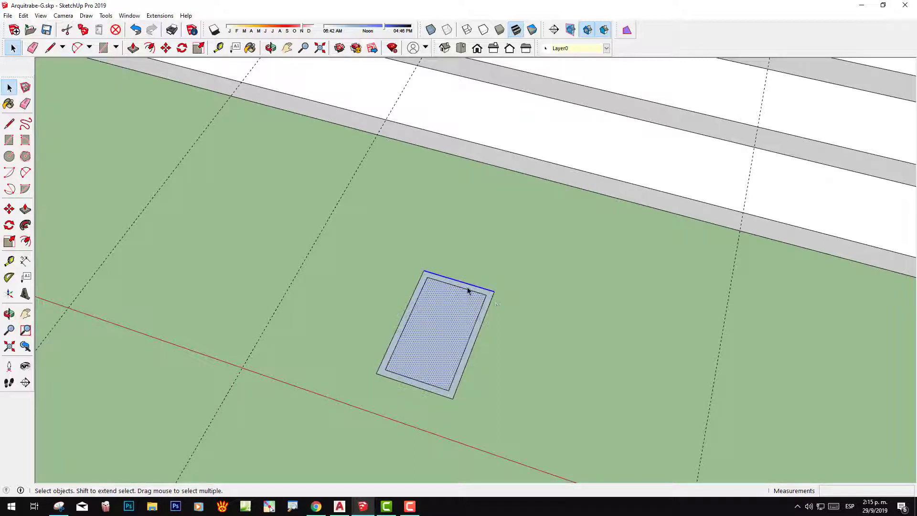
{"action": "left_click", "coordinate": [466, 285], "text": "shift"}
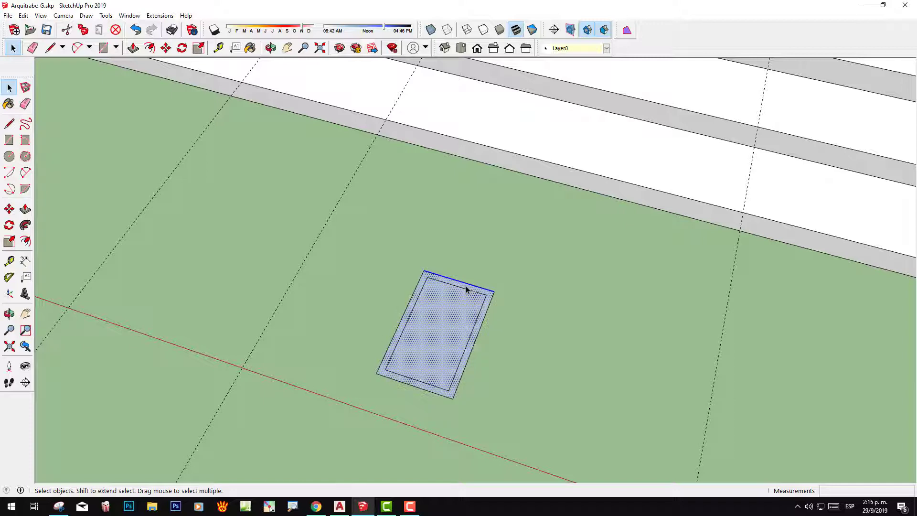
- Reverse the selected rectangle faces so their front side faces up
{"action": "right_click", "coordinate": [452, 315]}
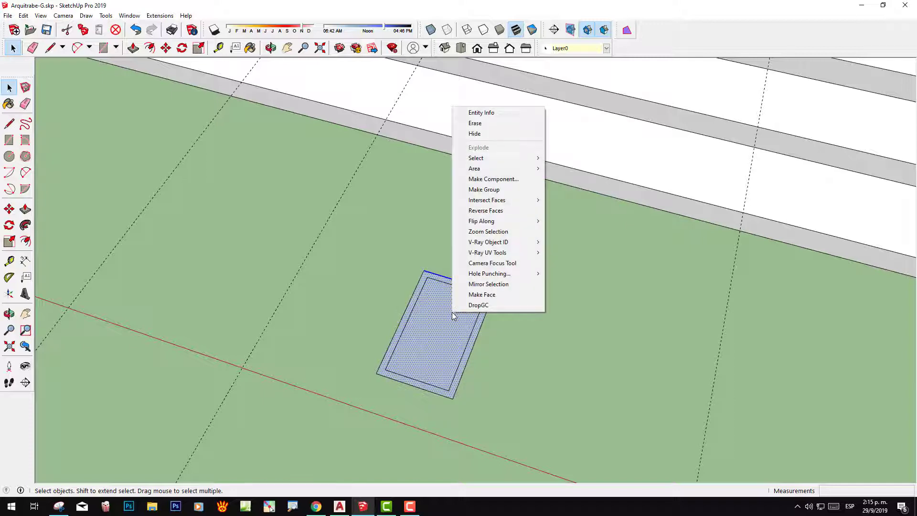
{"action": "left_click", "coordinate": [497, 211]}
{"action": "left_click", "coordinate": [531, 336]}
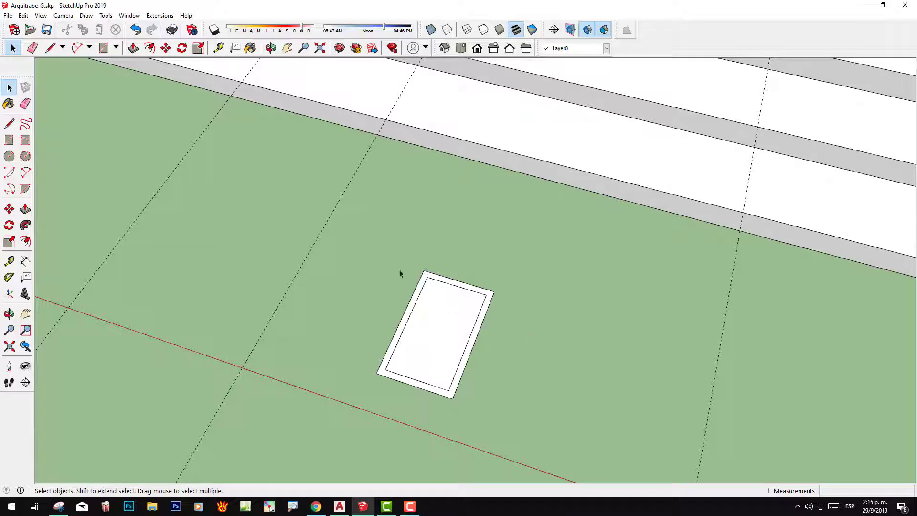
- Window-select the whole rectangle and make it a component named ColumnaRect
{"action": "left_click_drag", "start_coordinate": [350, 234], "coordinate": [516, 430]}
{"action": "right_click", "coordinate": [434, 316]}
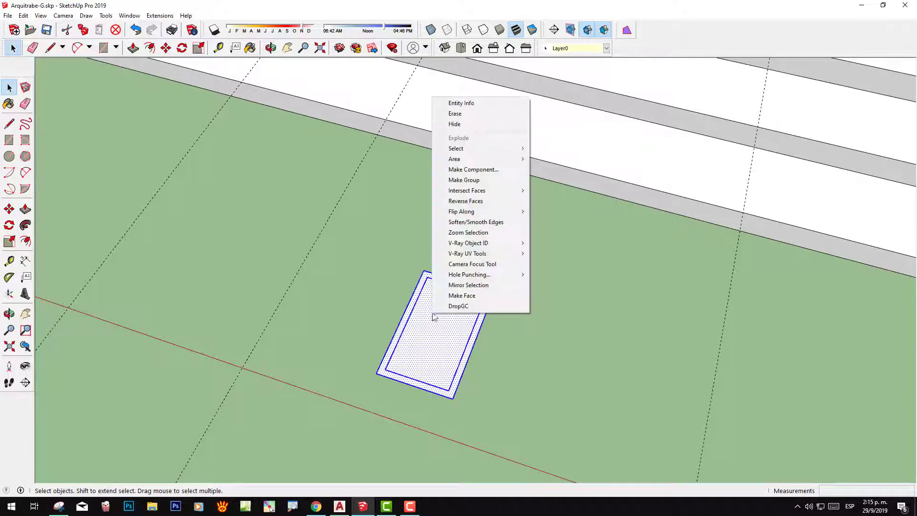
{"action": "left_click", "coordinate": [476, 170]}
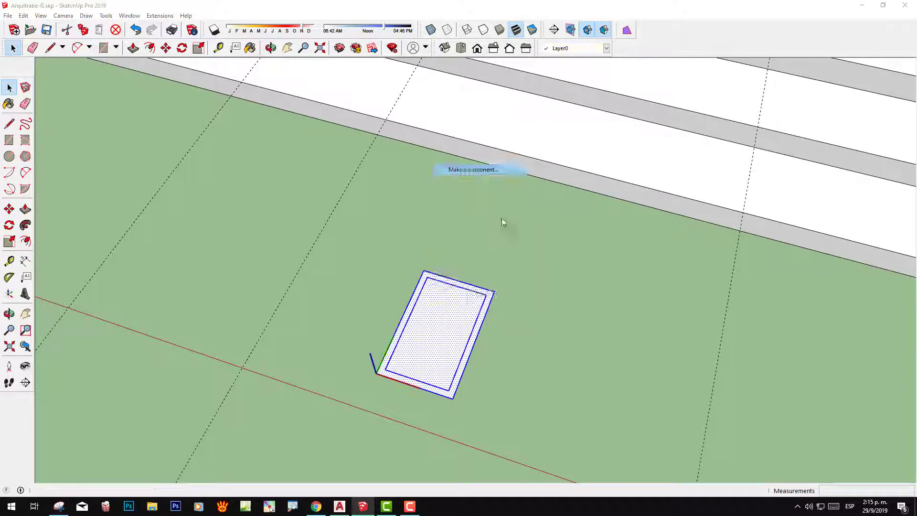
{"action": "type", "text": "cL"}
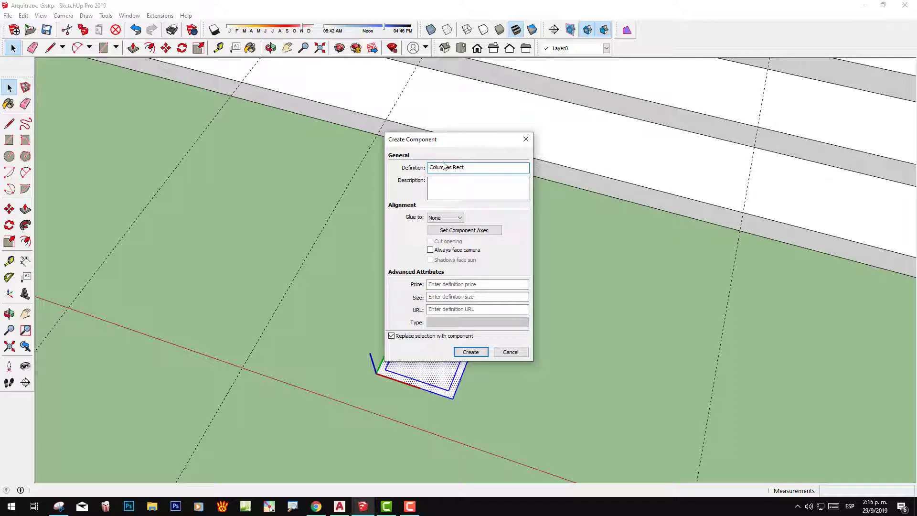
{"action": "left_click", "coordinate": [477, 352]}
{"action": "scroll", "coordinate": [527, 347], "scroll_direction": "down", "scroll_amount": 1}
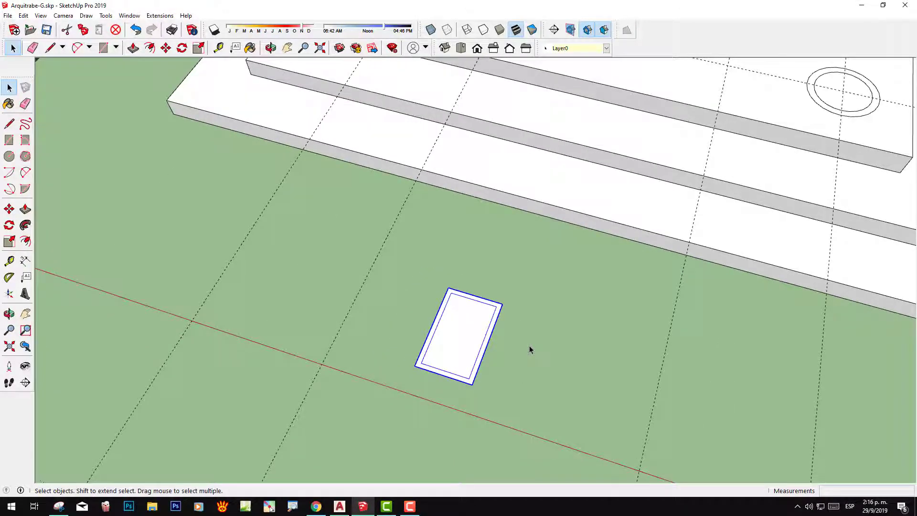
{"action": "scroll", "coordinate": [527, 348], "scroll_direction": "down", "scroll_amount": 1}
{"action": "scroll", "coordinate": [526, 346], "scroll_direction": "down", "scroll_amount": 1}
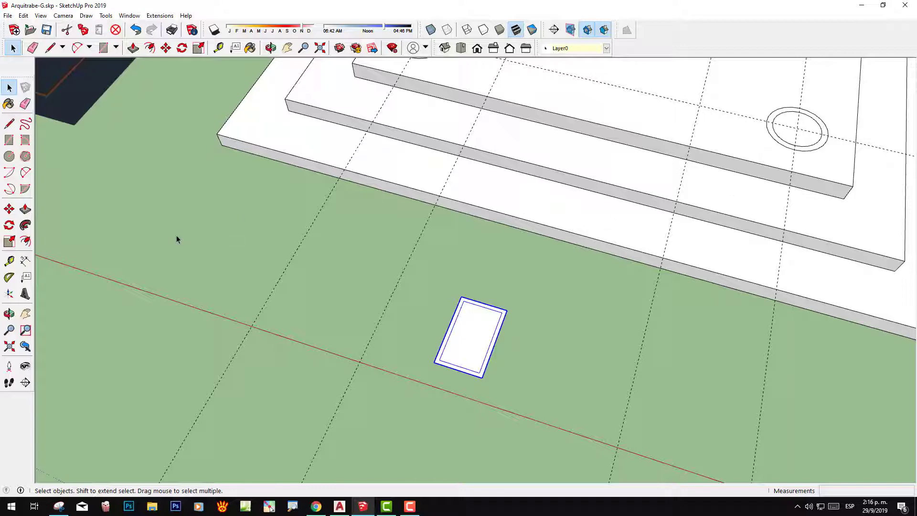
- Pick up the ColumnaRect component with Move from a start point on it
{"action": "left_click", "coordinate": [10, 210]}
{"action": "scroll", "coordinate": [357, 371], "scroll_direction": "up", "scroll_amount": 1}
{"action": "scroll", "coordinate": [536, 412], "scroll_direction": "up", "scroll_amount": 1}
{"action": "scroll", "coordinate": [558, 400], "scroll_direction": "up", "scroll_amount": 2}
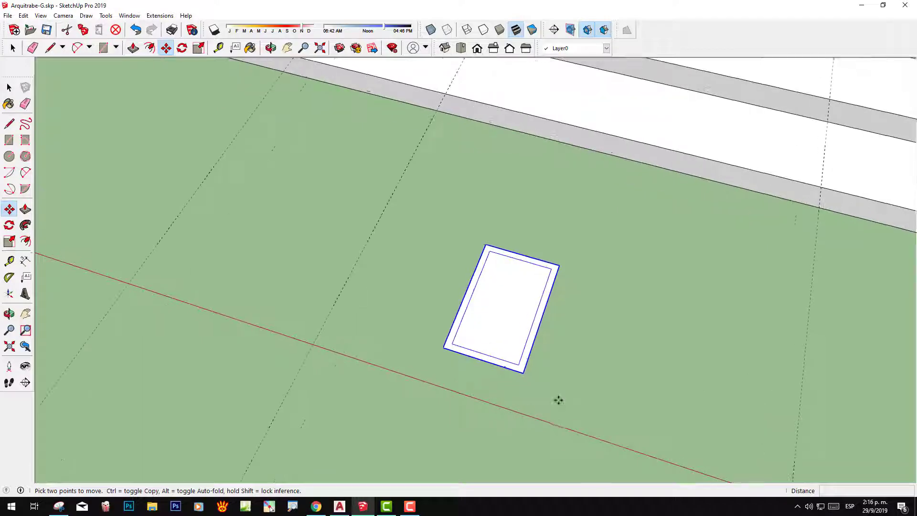
{"action": "scroll", "coordinate": [558, 400], "scroll_direction": "up", "scroll_amount": 1}
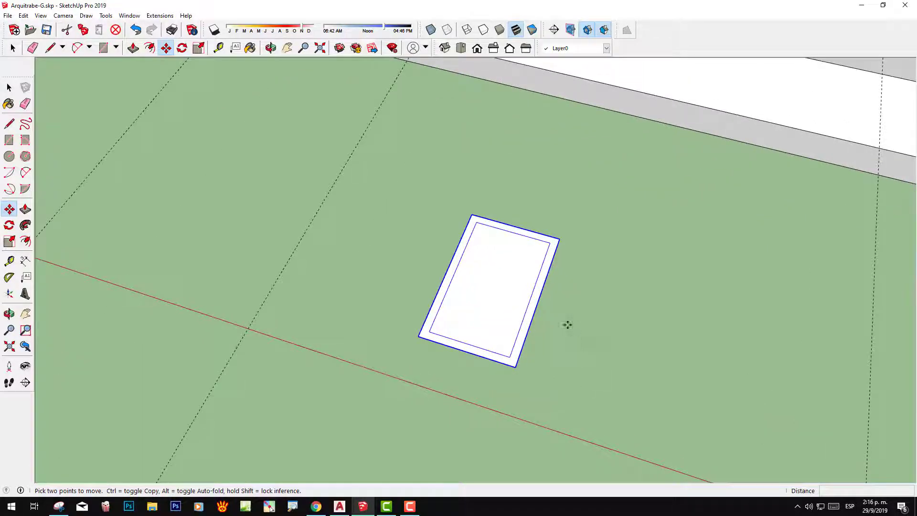
{"action": "mouse_move", "coordinate": [512, 232]}
{"action": "scroll", "coordinate": [486, 289], "scroll_direction": "up", "scroll_amount": 1}
{"action": "scroll", "coordinate": [491, 288], "scroll_direction": "up", "scroll_amount": 2}
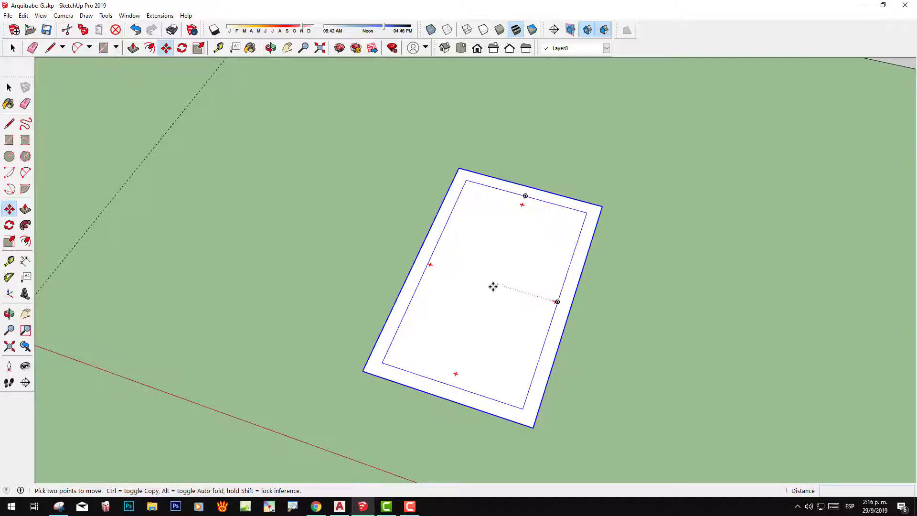
{"action": "left_click", "coordinate": [477, 277]}
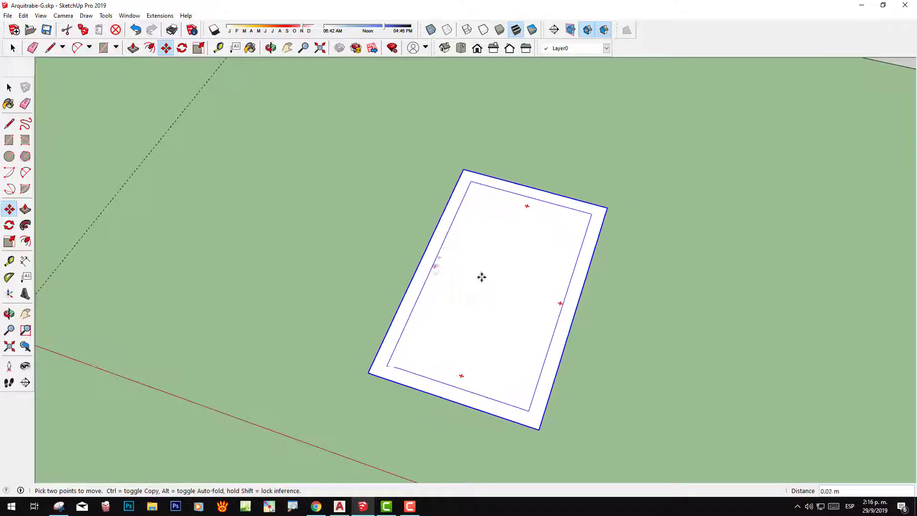
{"action": "key", "text": "Escape"}
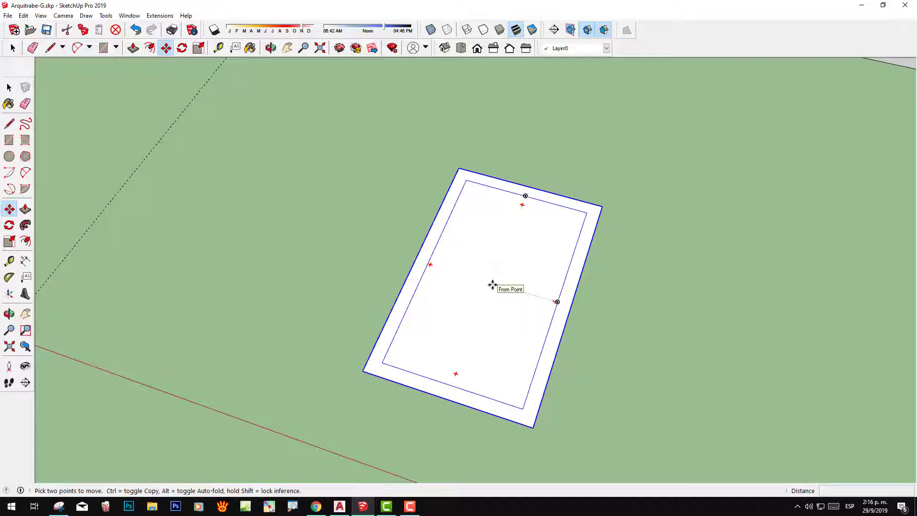
{"action": "left_click", "coordinate": [492, 285]}
{"action": "scroll", "coordinate": [584, 207], "scroll_direction": "down", "scroll_amount": 2}
{"action": "scroll", "coordinate": [676, 213], "scroll_direction": "down", "scroll_amount": 4}
{"action": "scroll", "coordinate": [686, 203], "scroll_direction": "down", "scroll_amount": 2}
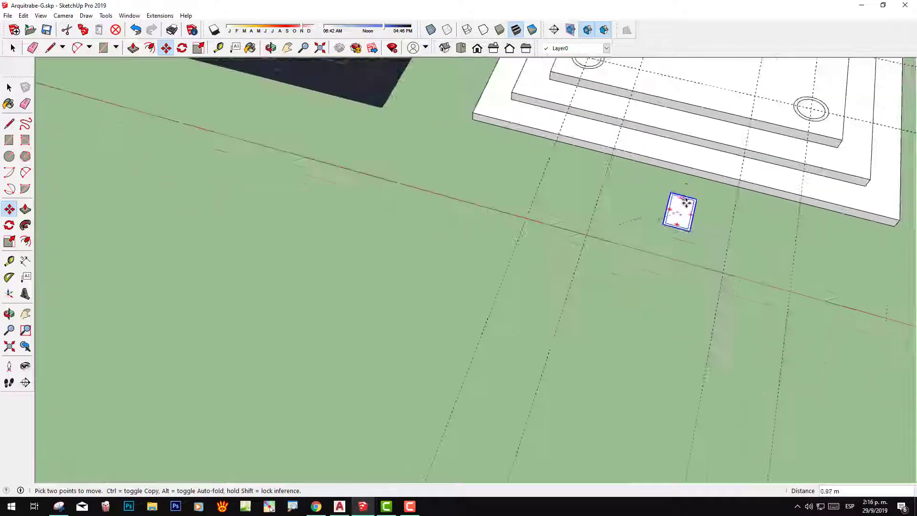
- Drop ColumnaRect on the top step beside the left column circle and view the slab from above
{"action": "middle_click_drag", "start_coordinate": [686, 203], "coordinate": [529, 263]}
{"action": "scroll", "coordinate": [532, 242], "scroll_direction": "up", "scroll_amount": 3}
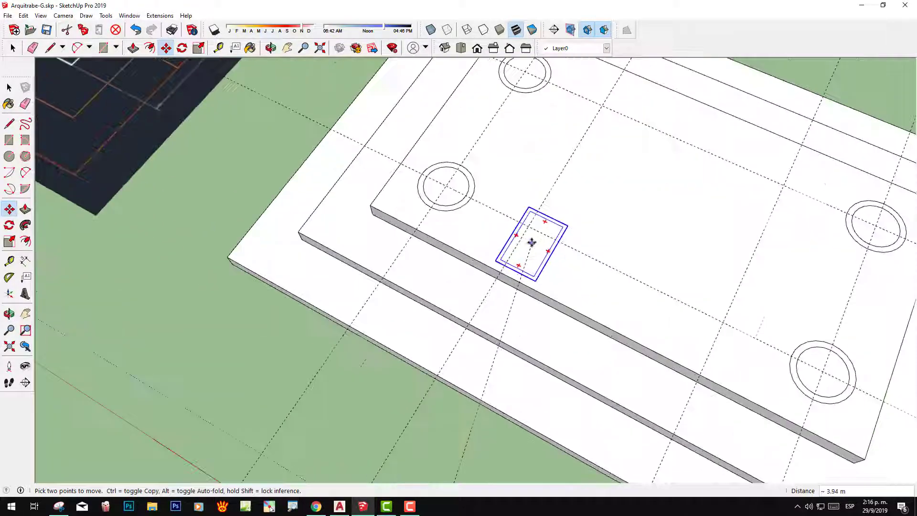
{"action": "left_click", "coordinate": [529, 229]}
{"action": "scroll", "coordinate": [652, 250], "scroll_direction": "down", "scroll_amount": 2}
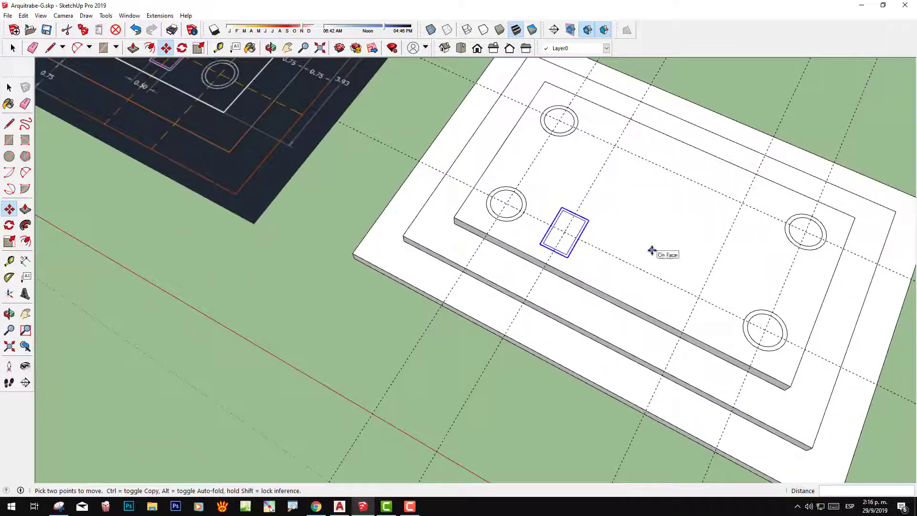
{"action": "middle_click_drag", "start_coordinate": [652, 251], "coordinate": [451, 260]}
{"action": "scroll", "coordinate": [604, 303], "scroll_direction": "up", "scroll_amount": 2}
{"action": "scroll", "coordinate": [619, 312], "scroll_direction": "up", "scroll_amount": 2}
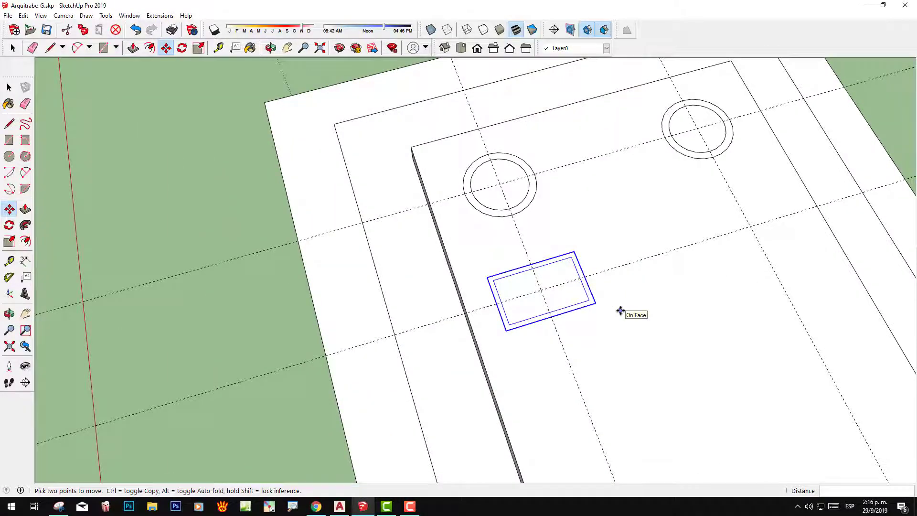
{"action": "scroll", "coordinate": [620, 311], "scroll_direction": "down", "scroll_amount": 2}
{"action": "mouse_move", "coordinate": [825, 293]}
{"action": "middle_mouse_down"}
{"action": "mouse_move", "coordinate": [737, 301]}
{"action": "mouse_move", "coordinate": [504, 278]}
{"action": "middle_mouse_up"}
{"action": "scroll", "coordinate": [558, 287], "scroll_direction": "up", "scroll_amount": 2}
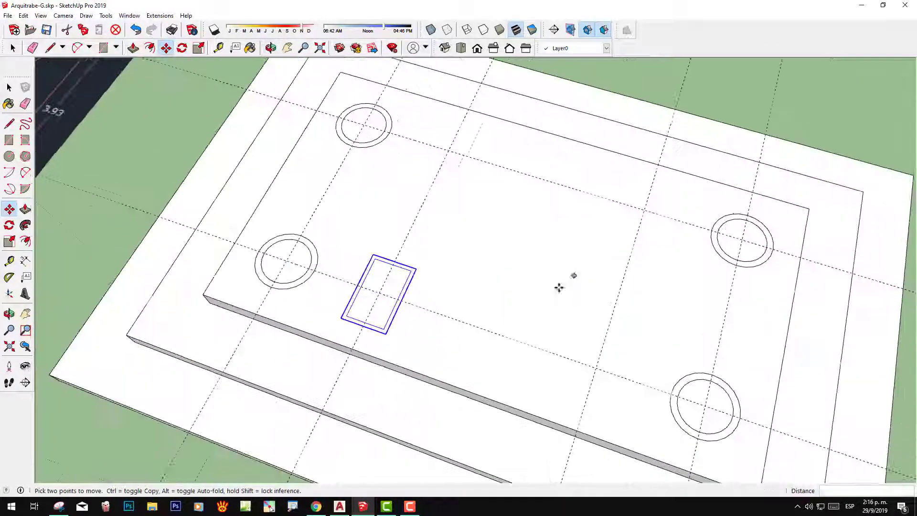
- Copy the ColumnaRect rectangle up to the upper position on the slab
{"action": "left_click", "coordinate": [380, 294]}
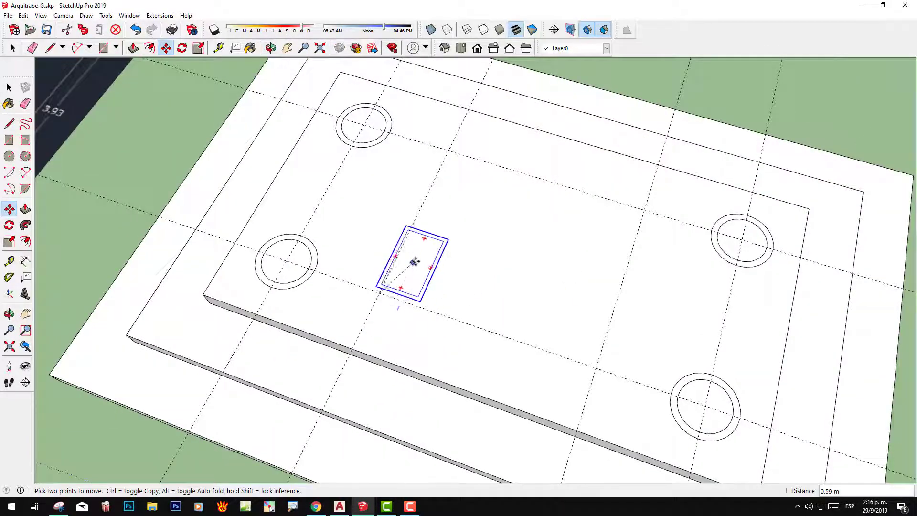
{"action": "key", "text": "Escape"}
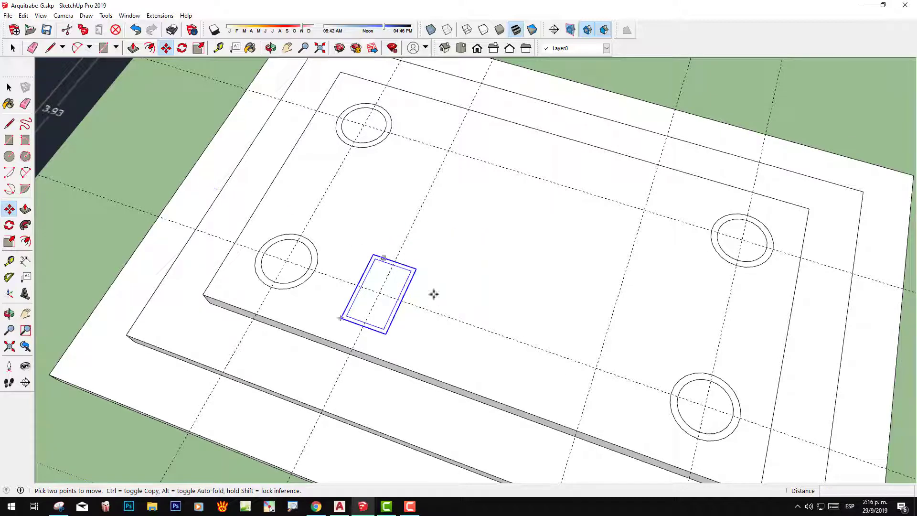
{"action": "left_click", "coordinate": [380, 292]}
{"action": "key", "text": "ctrl"}
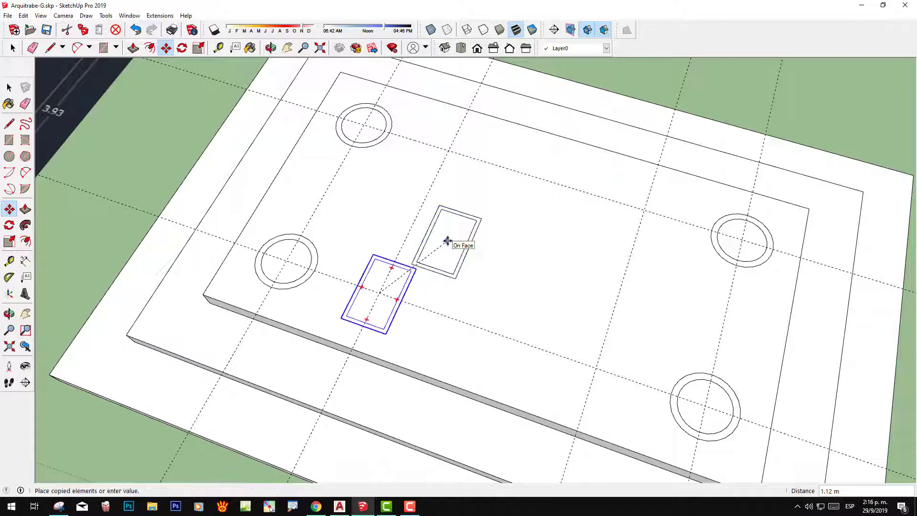
{"action": "left_click", "coordinate": [449, 151]}
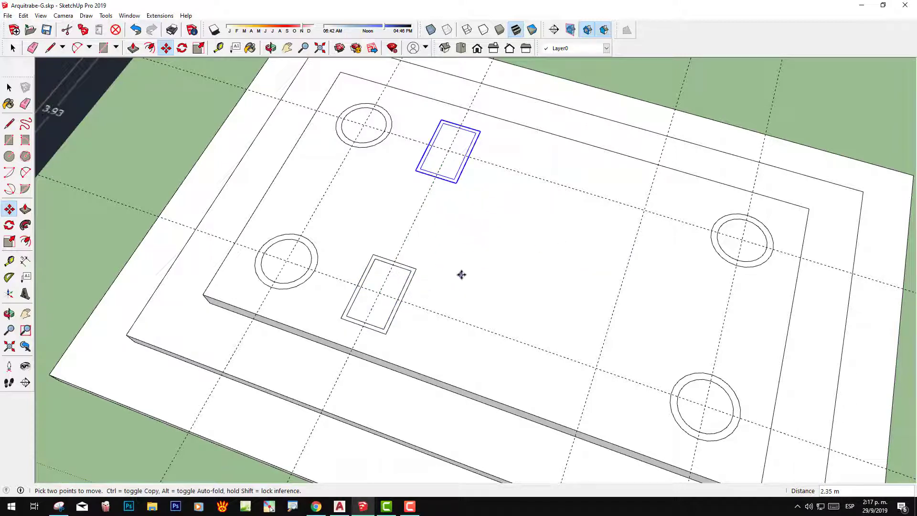
{"action": "key", "text": "space"}
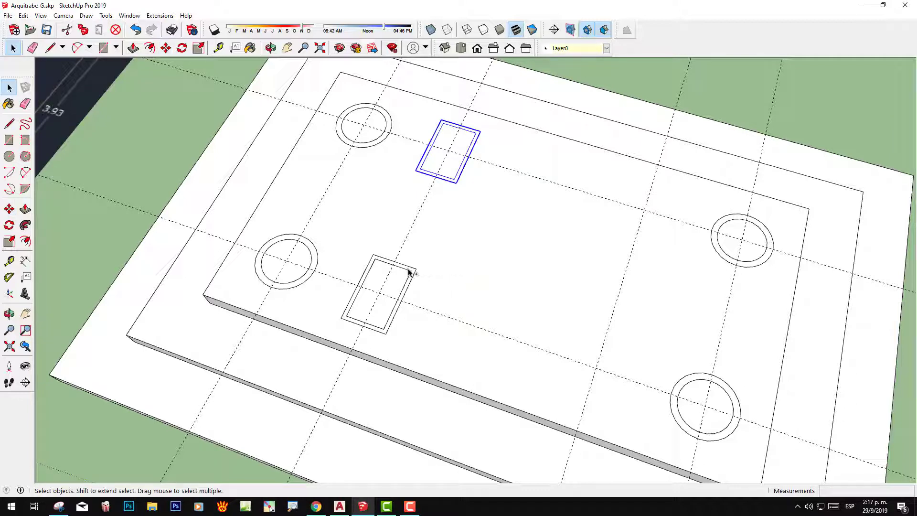
- Copy both rectangles together to the right side of the slab
{"action": "left_click", "coordinate": [408, 271], "text": "shift"}
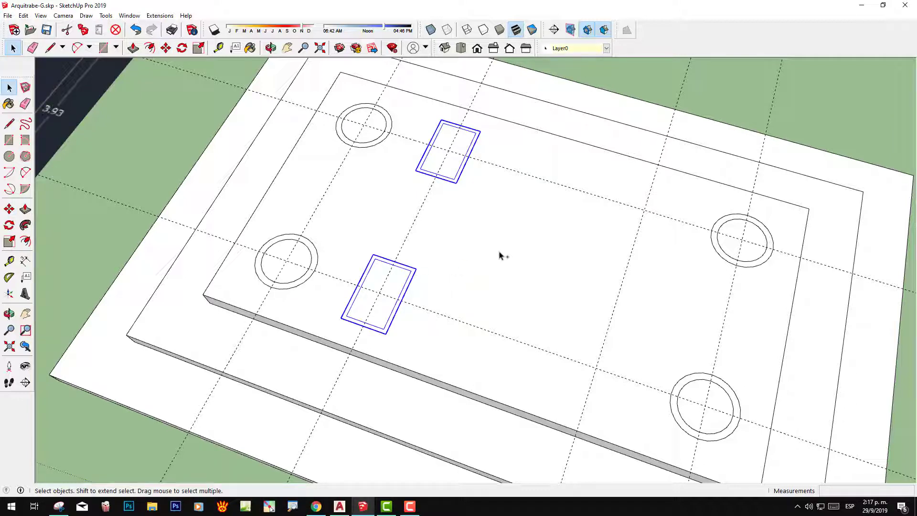
{"action": "left_click", "coordinate": [9, 208]}
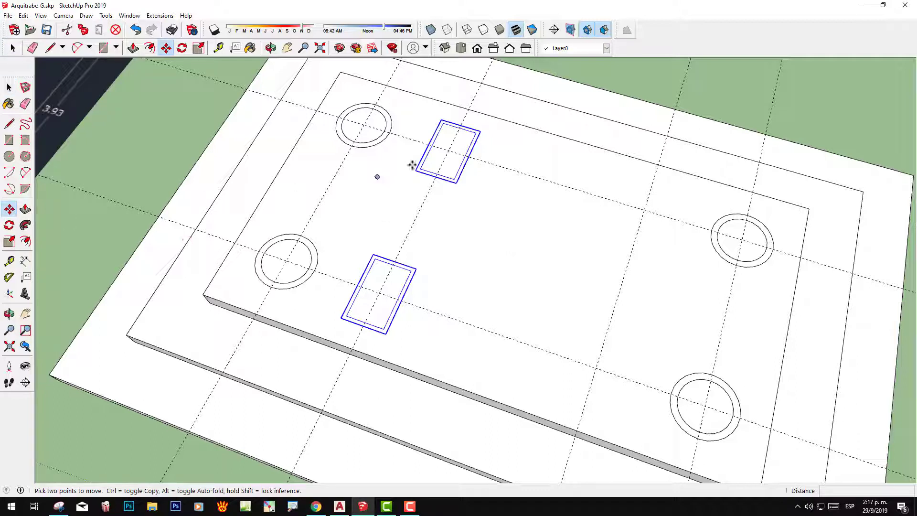
{"action": "left_click", "coordinate": [448, 151]}
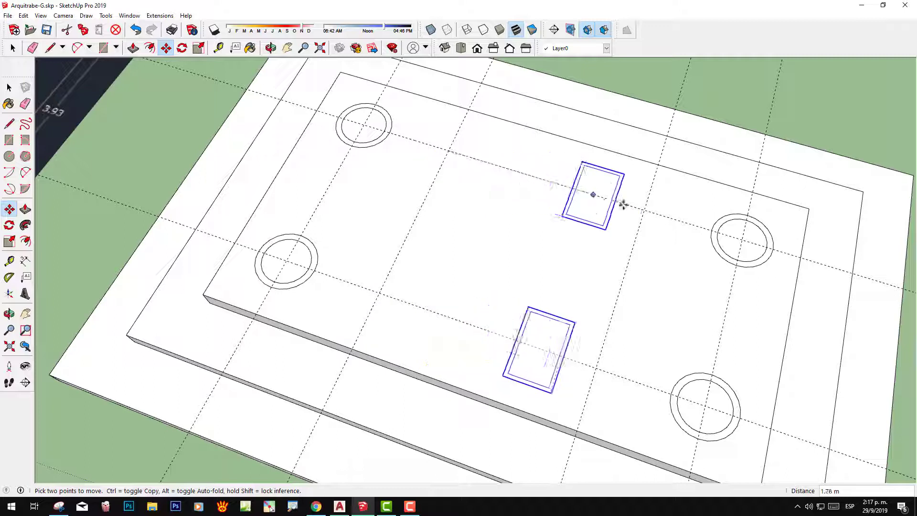
{"action": "key", "text": "ctrl"}
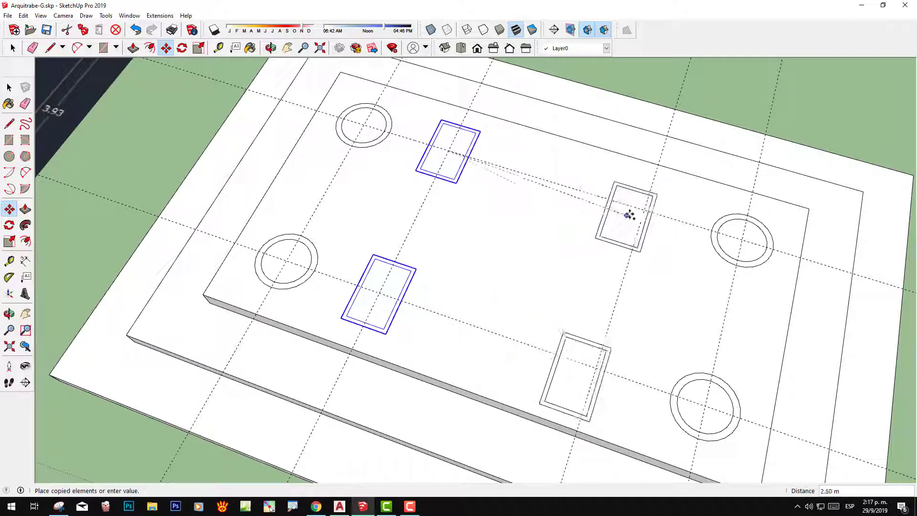
{"action": "left_click", "coordinate": [647, 209]}
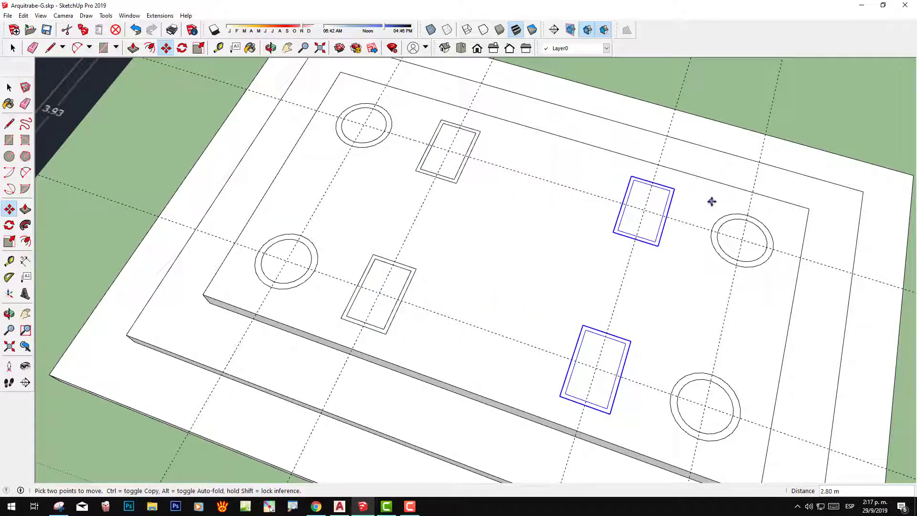
{"action": "key", "text": "space"}
- Deselect the rectangles and orbit to an oblique view of the whole base
{"action": "left_click", "coordinate": [761, 125]}
{"action": "scroll", "coordinate": [726, 168], "scroll_direction": "down", "scroll_amount": 3}
{"action": "mouse_move", "coordinate": [726, 168]}
{"action": "middle_mouse_down"}
{"action": "mouse_move", "coordinate": [726, 200]}
{"action": "mouse_move", "coordinate": [658, 286]}
{"action": "mouse_move", "coordinate": [741, 262]}
{"action": "mouse_move", "coordinate": [646, 321]}
{"action": "mouse_move", "coordinate": [821, 256]}
{"action": "mouse_move", "coordinate": [635, 286]}
{"action": "mouse_move", "coordinate": [642, 316]}
{"action": "middle_mouse_up"}
{"action": "scroll", "coordinate": [727, 266], "scroll_direction": "down", "scroll_amount": 2}
{"action": "scroll", "coordinate": [621, 286], "scroll_direction": "up", "scroll_amount": 2}
{"action": "scroll", "coordinate": [614, 286], "scroll_direction": "up", "scroll_amount": 2}
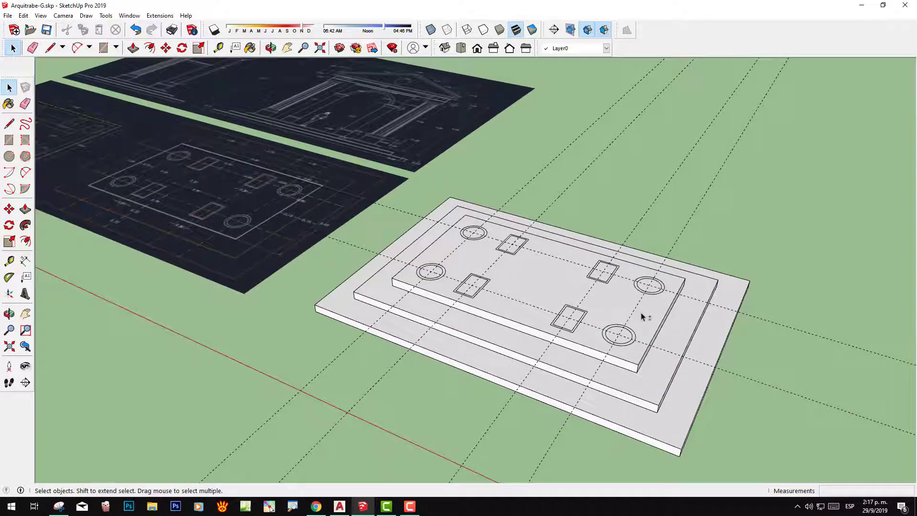
{"action": "scroll", "coordinate": [632, 334], "scroll_direction": "up", "scroll_amount": 2}
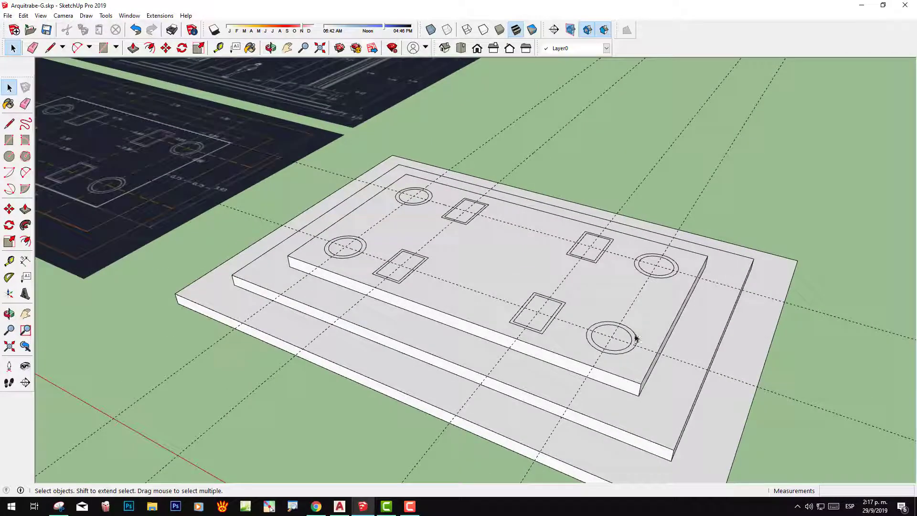
{"action": "left_click", "coordinate": [614, 337]}
{"action": "scroll", "coordinate": [616, 336], "scroll_direction": "down", "scroll_amount": 3}
{"action": "mouse_move", "coordinate": [497, 202]}
{"action": "middle_mouse_down"}
{"action": "mouse_move", "coordinate": [549, 333]}
{"action": "mouse_move", "coordinate": [472, 377]}
{"action": "middle_mouse_up"}
{"action": "scroll", "coordinate": [491, 176], "scroll_direction": "up", "scroll_amount": 2}
{"action": "key", "text": "space"}
{"action": "scroll", "coordinate": [487, 191], "scroll_direction": "up", "scroll_amount": 3}
{"action": "scroll", "coordinate": [479, 254], "scroll_direction": "up", "scroll_amount": 2}
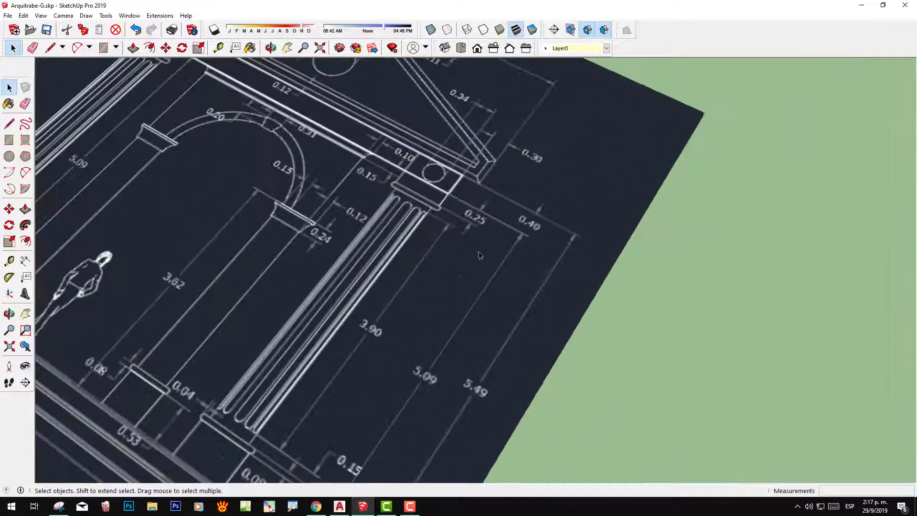
{"action": "scroll", "coordinate": [540, 222], "scroll_direction": "up", "scroll_amount": 2}
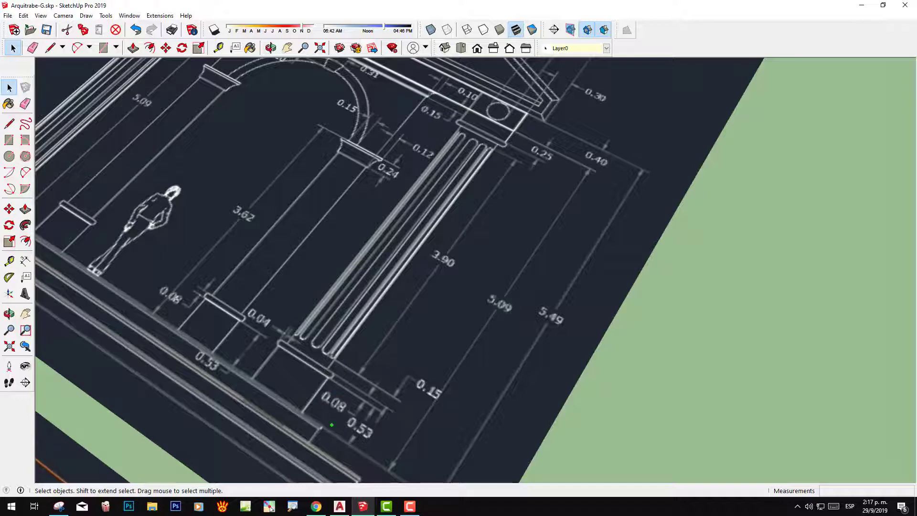
{"action": "left_click_drag", "start_coordinate": [310, 419], "coordinate": [343, 441]}
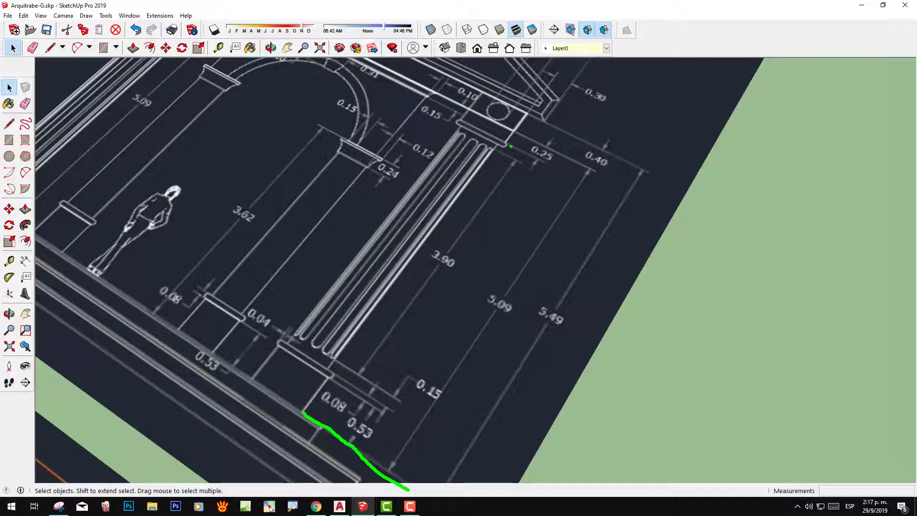
{"action": "left_click_drag", "start_coordinate": [516, 130], "coordinate": [572, 161]}
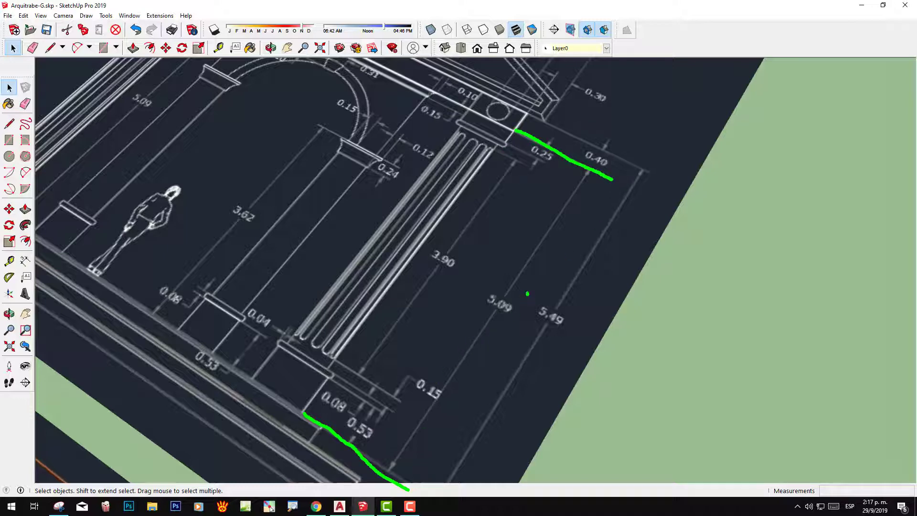
{"action": "left_click_drag", "start_coordinate": [527, 293], "coordinate": [489, 320]}
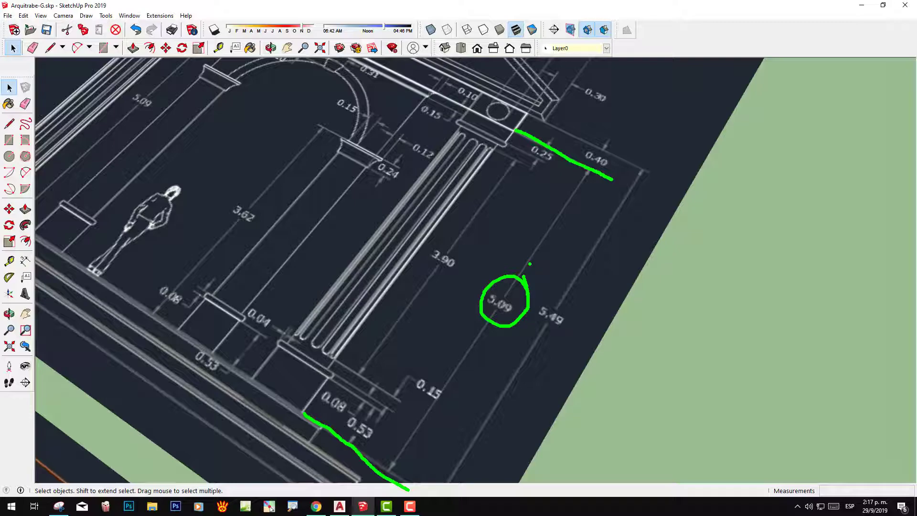
{"action": "scroll", "coordinate": [704, 307], "scroll_direction": "down", "scroll_amount": 3}
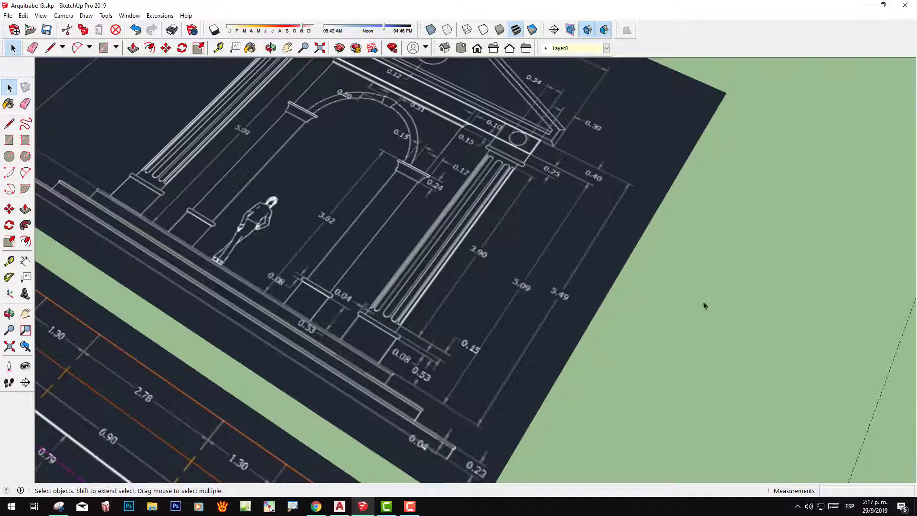
{"action": "scroll", "coordinate": [694, 334], "scroll_direction": "down", "scroll_amount": 3}
{"action": "scroll", "coordinate": [663, 400], "scroll_direction": "down", "scroll_amount": 3}
{"action": "middle_click_drag", "start_coordinate": [662, 400], "coordinate": [499, 116]}
- Inside the circle component, extrude the circle faces 5.09 m into four columns
{"action": "scroll", "coordinate": [597, 227], "scroll_direction": "up", "scroll_amount": 2}
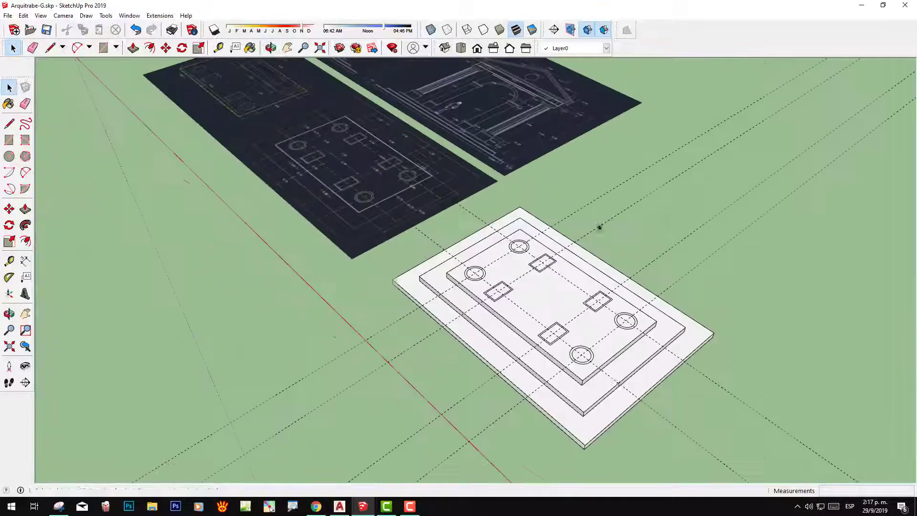
{"action": "scroll", "coordinate": [588, 370], "scroll_direction": "up", "scroll_amount": 3}
{"action": "scroll", "coordinate": [577, 342], "scroll_direction": "up", "scroll_amount": 2}
{"action": "double_click", "coordinate": [576, 342]}
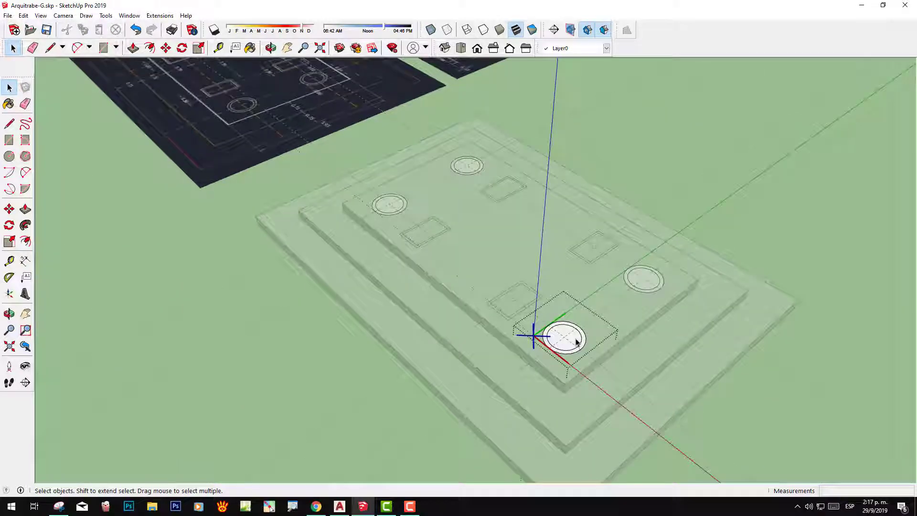
{"action": "scroll", "coordinate": [576, 342], "scroll_direction": "up", "scroll_amount": 1}
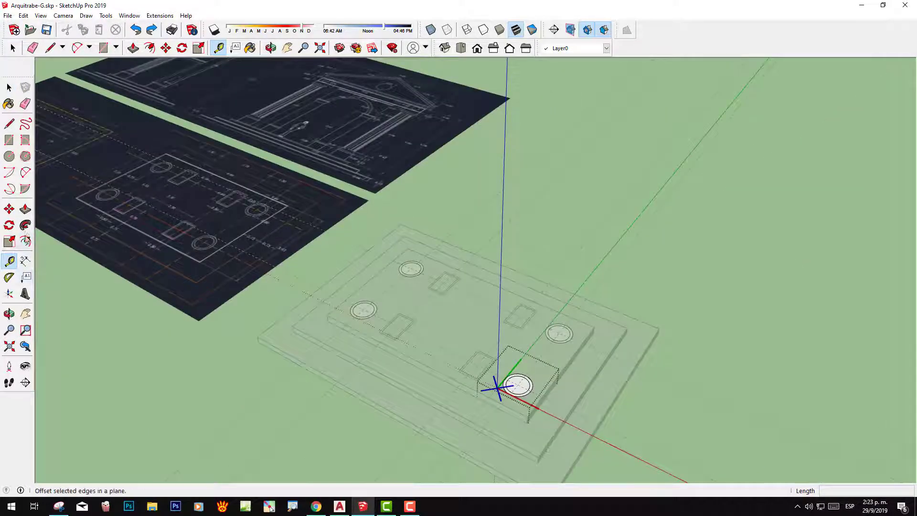
{"action": "left_click", "coordinate": [25, 209]}
{"action": "left_click", "coordinate": [517, 380]}
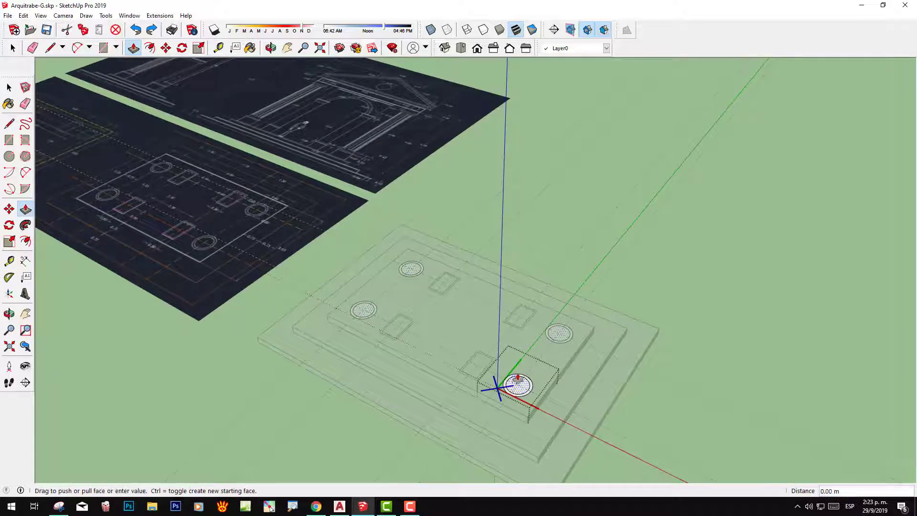
{"action": "left_click", "coordinate": [548, 181]}
{"action": "type", "text": "5.09"}
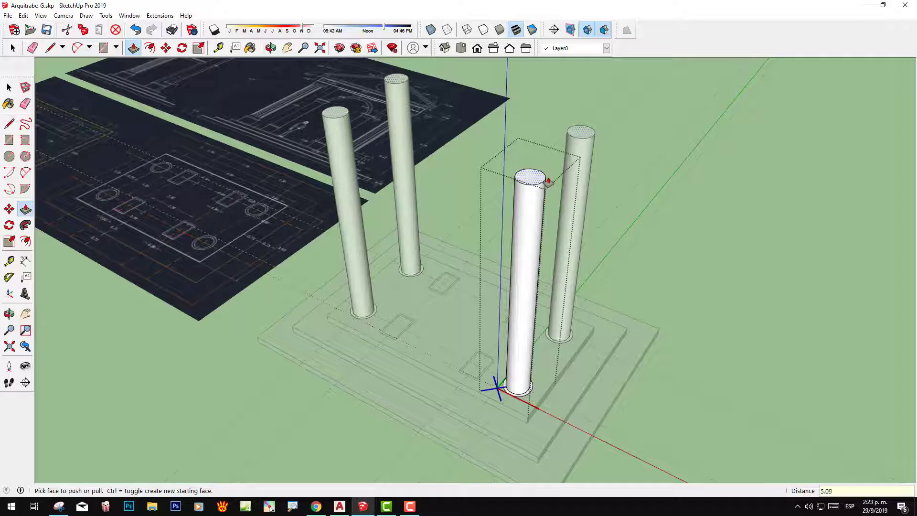
{"action": "key", "text": "Return"}
{"action": "scroll", "coordinate": [547, 181], "scroll_direction": "down", "scroll_amount": 3}
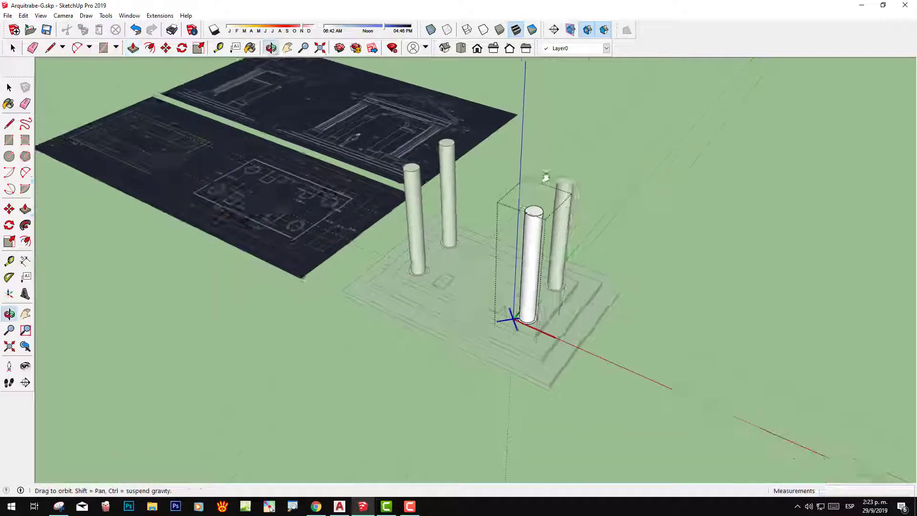
{"action": "middle_click_drag", "start_coordinate": [546, 180], "coordinate": [620, 240]}
{"action": "key", "text": "space"}
- Orbit and pan over the CAD plan and elevation sheets, then back to the columns
{"action": "scroll", "coordinate": [643, 268], "scroll_direction": "up", "scroll_amount": 2}
{"action": "scroll", "coordinate": [729, 282], "scroll_direction": "up", "scroll_amount": 2}
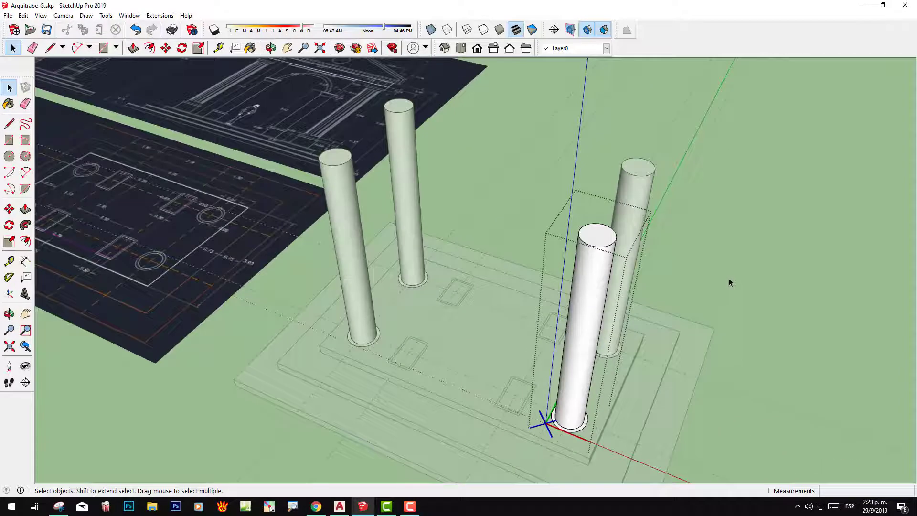
{"action": "scroll", "coordinate": [627, 325], "scroll_direction": "up", "scroll_amount": 2}
{"action": "scroll", "coordinate": [615, 286], "scroll_direction": "up", "scroll_amount": 2}
{"action": "scroll", "coordinate": [611, 306], "scroll_direction": "up", "scroll_amount": 2}
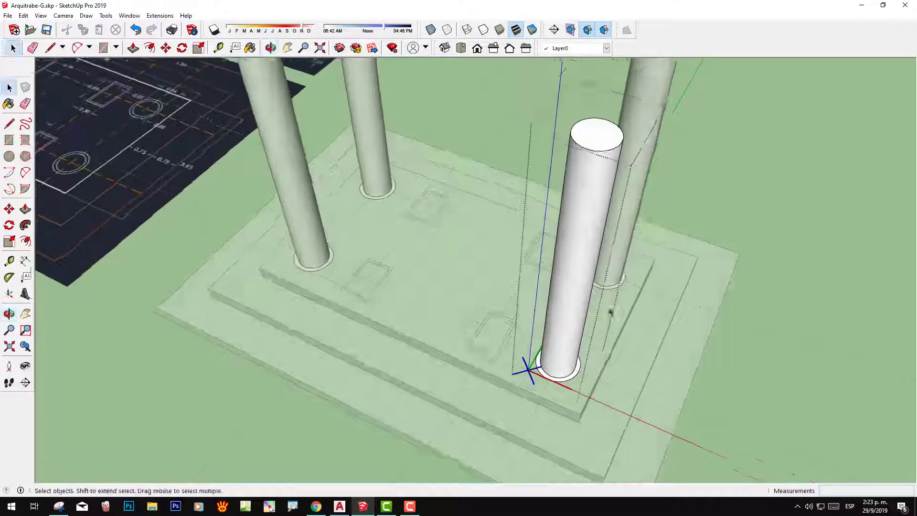
{"action": "scroll", "coordinate": [584, 333], "scroll_direction": "up", "scroll_amount": 2}
{"action": "scroll", "coordinate": [584, 333], "scroll_direction": "up", "scroll_amount": 2}
{"action": "scroll", "coordinate": [587, 296], "scroll_direction": "down", "scroll_amount": 1}
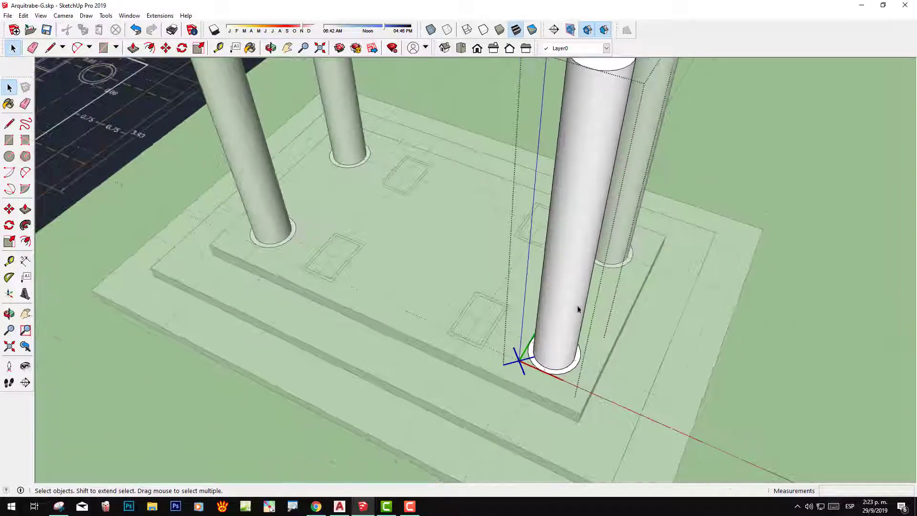
{"action": "scroll", "coordinate": [573, 341], "scroll_direction": "down", "scroll_amount": 1}
{"action": "scroll", "coordinate": [576, 362], "scroll_direction": "up", "scroll_amount": 2}
{"action": "scroll", "coordinate": [577, 361], "scroll_direction": "up", "scroll_amount": 1}
{"action": "scroll", "coordinate": [573, 358], "scroll_direction": "up", "scroll_amount": 1}
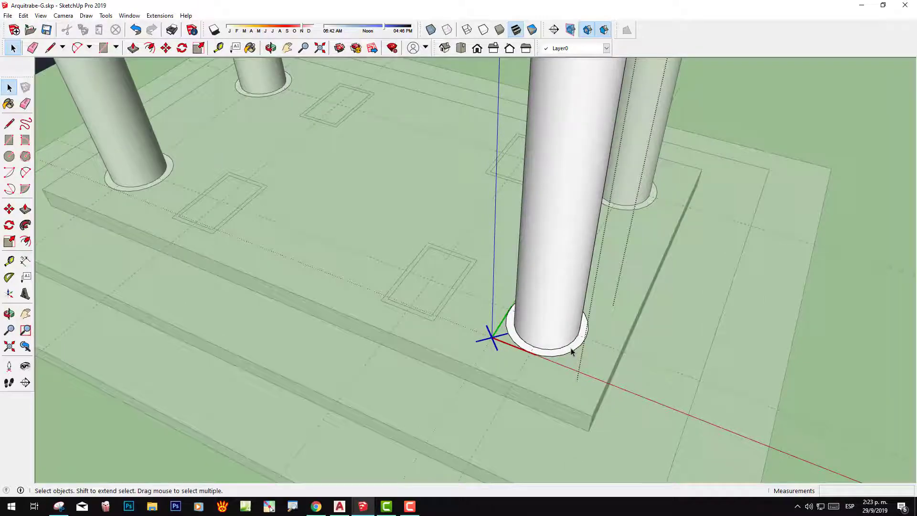
{"action": "mouse_move", "coordinate": [572, 351]}
{"action": "middle_mouse_down"}
{"action": "mouse_move", "coordinate": [183, 213]}
{"action": "mouse_move", "coordinate": [292, 213]}
{"action": "mouse_move", "coordinate": [289, 231]}
{"action": "middle_mouse_up"}
{"action": "scroll", "coordinate": [426, 223], "scroll_direction": "down", "scroll_amount": 2}
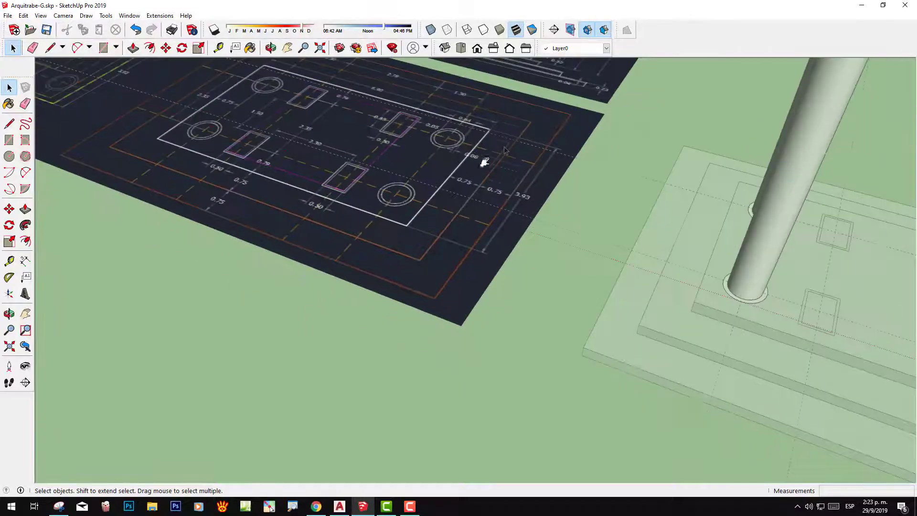
{"action": "middle_click_drag", "start_coordinate": [483, 160], "coordinate": [317, 159], "text": "shift"}
{"action": "scroll", "coordinate": [423, 235], "scroll_direction": "up", "scroll_amount": 3}
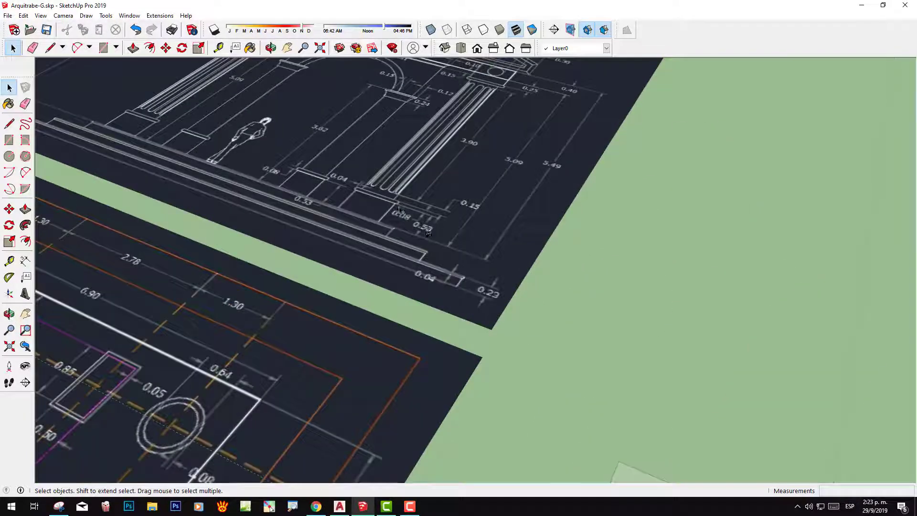
{"action": "scroll", "coordinate": [427, 231], "scroll_direction": "down", "scroll_amount": 4}
{"action": "middle_click_drag", "start_coordinate": [686, 400], "coordinate": [477, 153]}
{"action": "scroll", "coordinate": [567, 266], "scroll_direction": "up", "scroll_amount": 2}
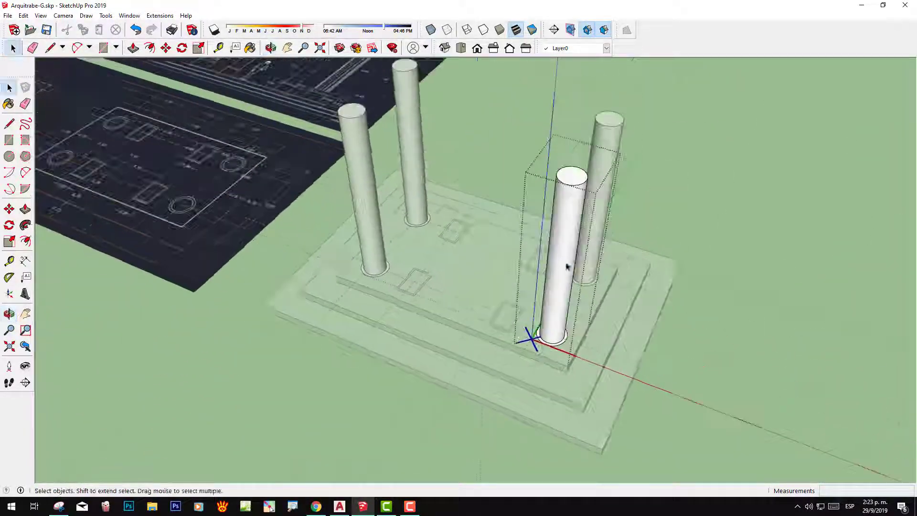
{"action": "scroll", "coordinate": [566, 267], "scroll_direction": "up", "scroll_amount": 2}
- Raise the ring at each column foot into a 0.53 m tall plinth
{"action": "key", "text": "p"}
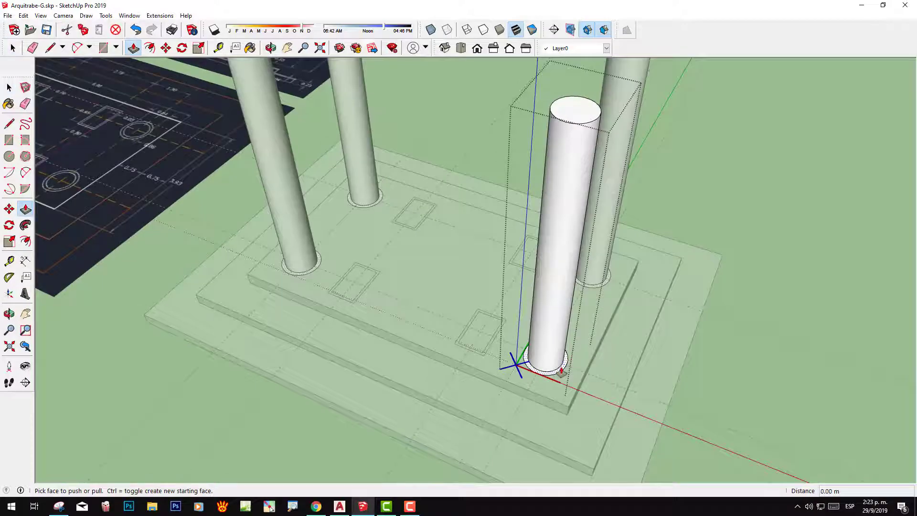
{"action": "left_click_drag", "start_coordinate": [561, 371], "coordinate": [574, 341]}
{"action": "type", "text": "0.53"}
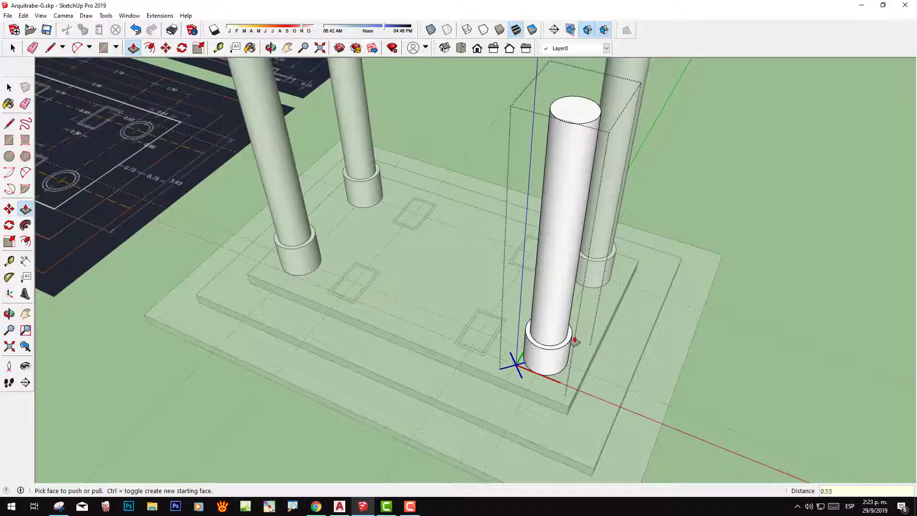
{"action": "key", "text": "Return"}
{"action": "scroll", "coordinate": [578, 325], "scroll_direction": "down", "scroll_amount": 4}
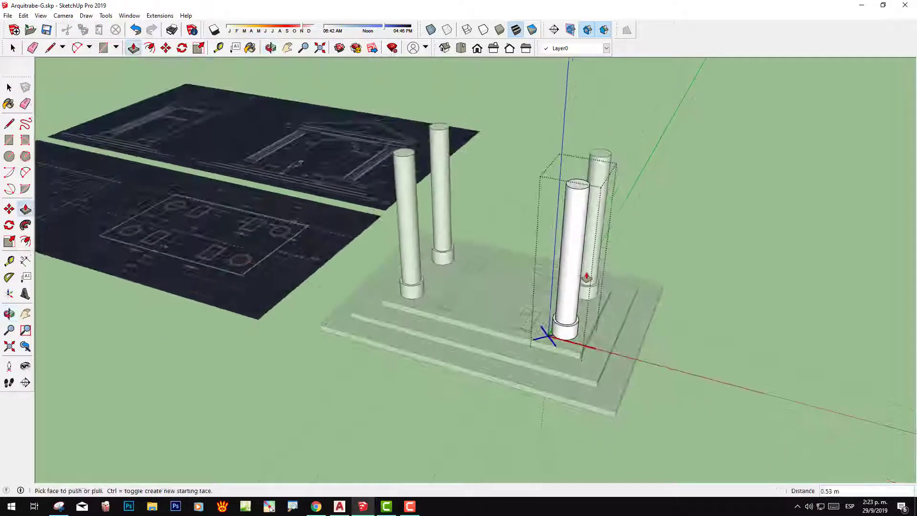
{"action": "scroll", "coordinate": [371, 147], "scroll_direction": "up", "scroll_amount": 3}
{"action": "scroll", "coordinate": [462, 220], "scroll_direction": "up", "scroll_amount": 2}
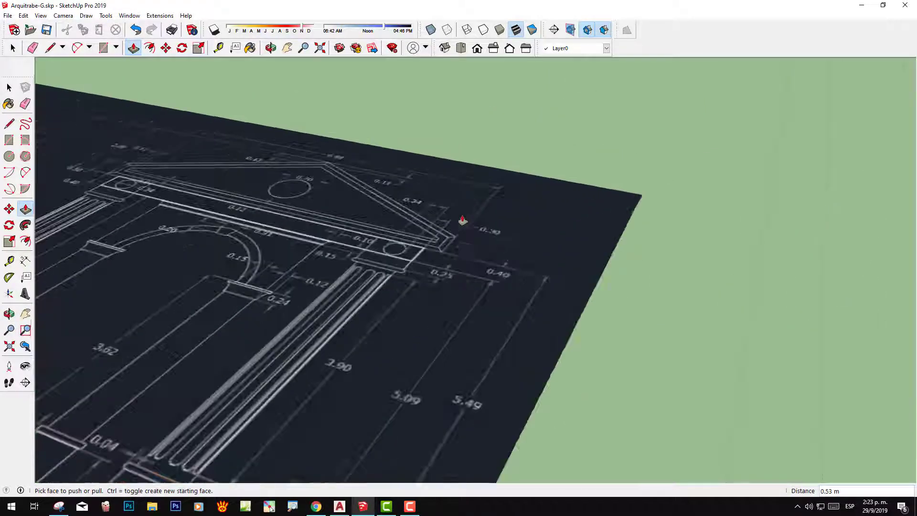
- Orbit over the elevation drawing to check the plinths, then back around the columns
{"action": "middle_click_drag", "start_coordinate": [462, 220], "coordinate": [495, 318]}
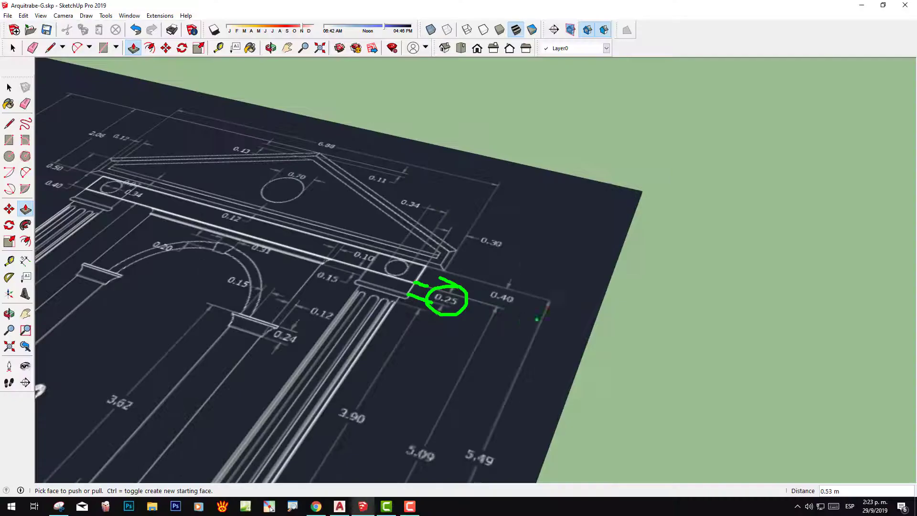
{"action": "scroll", "coordinate": [641, 360], "scroll_direction": "down", "scroll_amount": 5}
{"action": "middle_click_drag", "start_coordinate": [641, 361], "coordinate": [673, 356]}
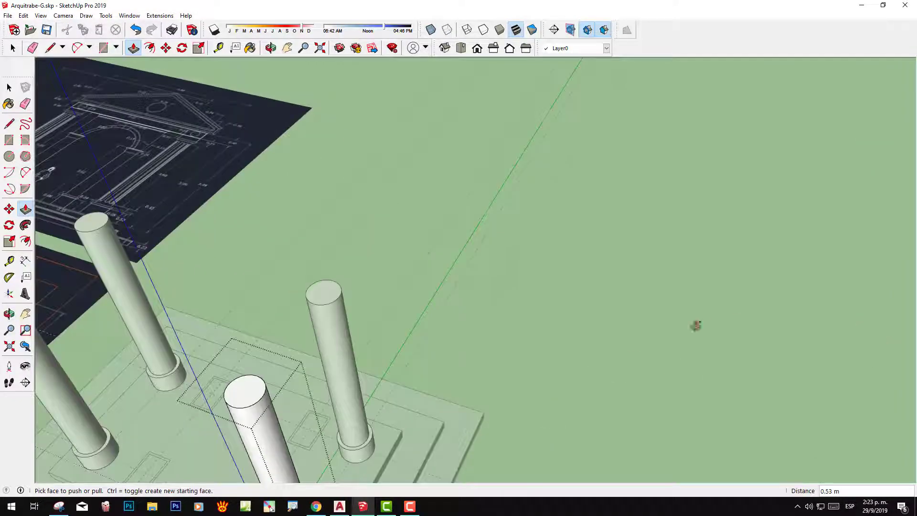
{"action": "mouse_move", "coordinate": [695, 323]}
{"action": "middle_mouse_down"}
{"action": "mouse_move", "coordinate": [591, 270]}
{"action": "mouse_move", "coordinate": [527, 293]}
{"action": "mouse_move", "coordinate": [560, 284]}
{"action": "mouse_move", "coordinate": [608, 302]}
{"action": "middle_mouse_up"}
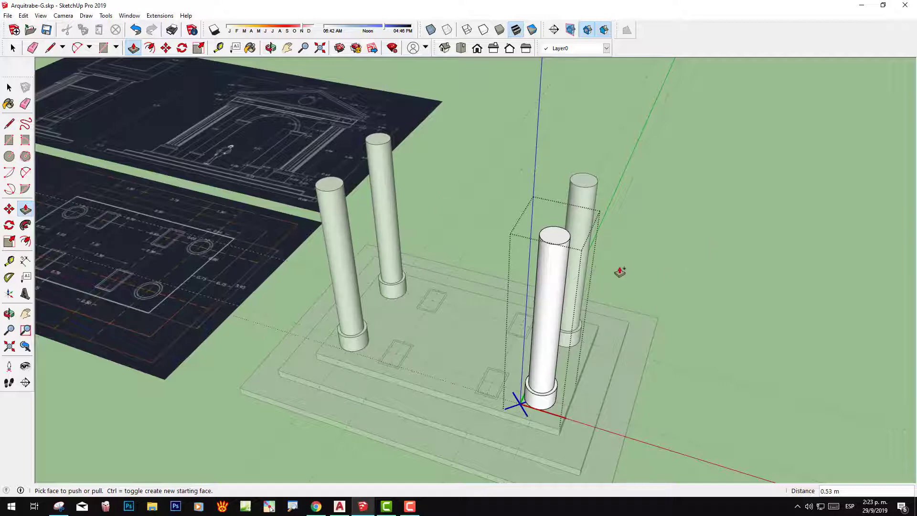
{"action": "scroll", "coordinate": [617, 282], "scroll_direction": "up", "scroll_amount": 1}
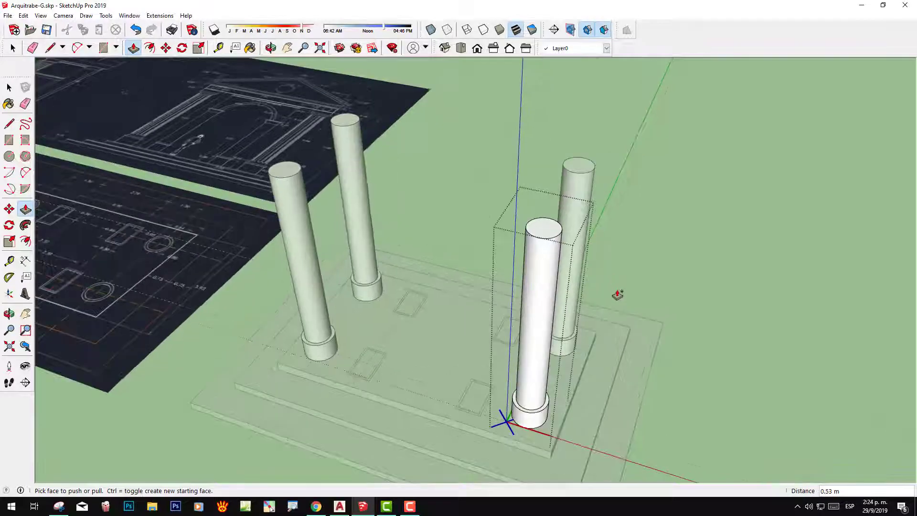
{"action": "scroll", "coordinate": [590, 373], "scroll_direction": "up", "scroll_amount": 2}
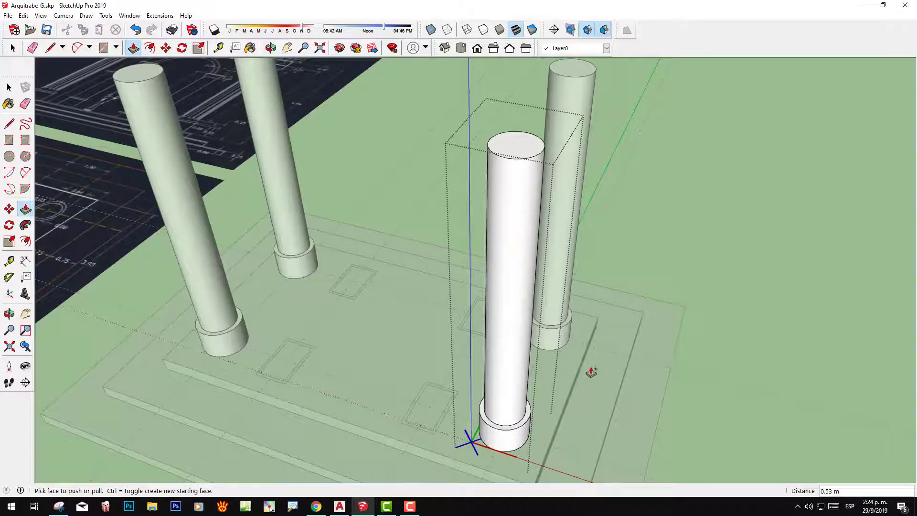
{"action": "key", "text": "space"}
{"action": "scroll", "coordinate": [546, 393], "scroll_direction": "up", "scroll_amount": 2}
{"action": "scroll", "coordinate": [575, 358], "scroll_direction": "down", "scroll_amount": 1}
{"action": "scroll", "coordinate": [534, 400], "scroll_direction": "up", "scroll_amount": 1}
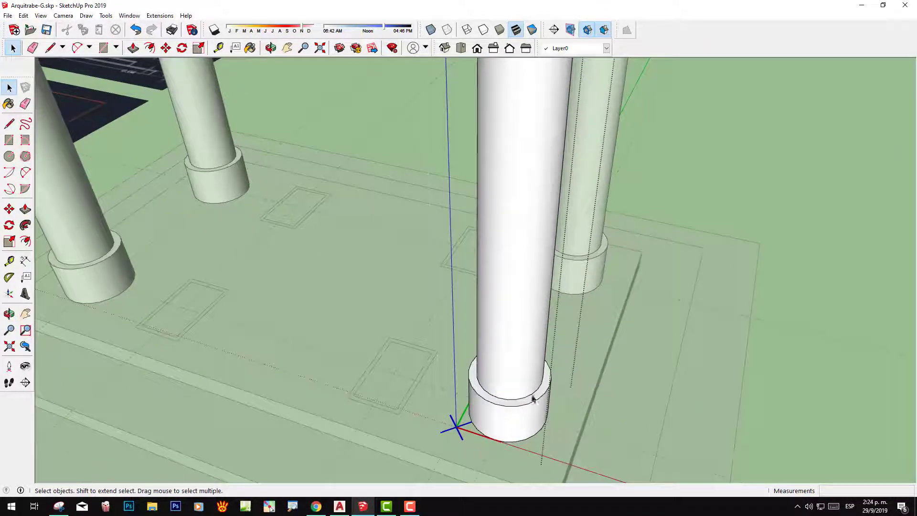
- Copy the plinth's top ring up to the top of the front column
{"action": "double_click", "coordinate": [537, 398]}
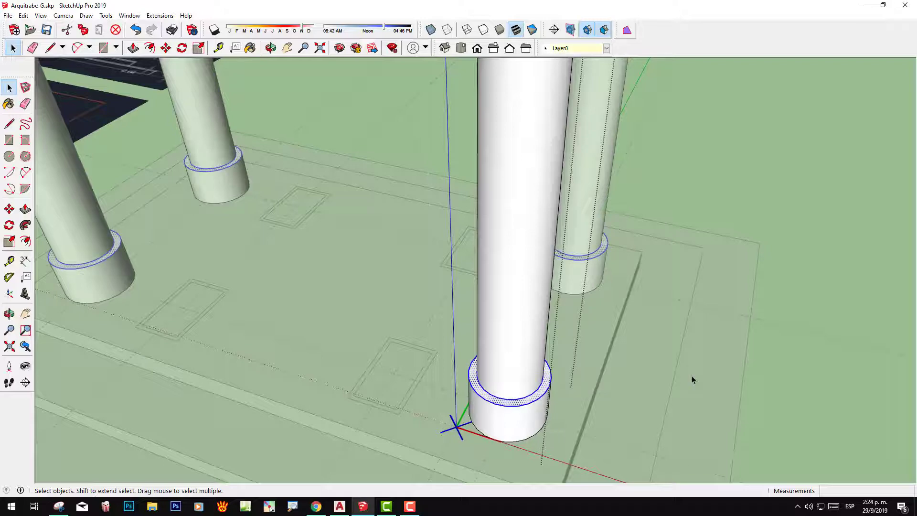
{"action": "left_click", "coordinate": [9, 209]}
{"action": "scroll", "coordinate": [535, 397], "scroll_direction": "up", "scroll_amount": 2}
{"action": "scroll", "coordinate": [537, 398], "scroll_direction": "up", "scroll_amount": 2}
{"action": "scroll", "coordinate": [538, 398], "scroll_direction": "up", "scroll_amount": 1}
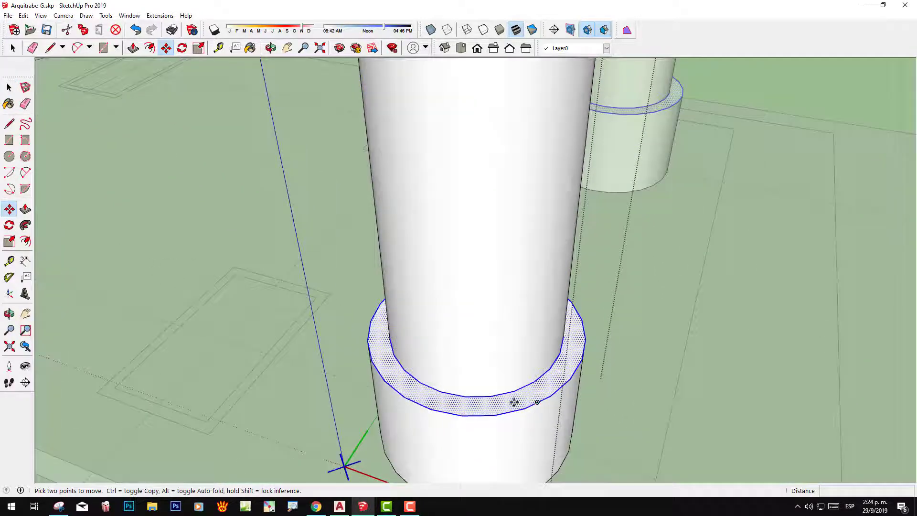
{"action": "scroll", "coordinate": [478, 403], "scroll_direction": "up", "scroll_amount": 2}
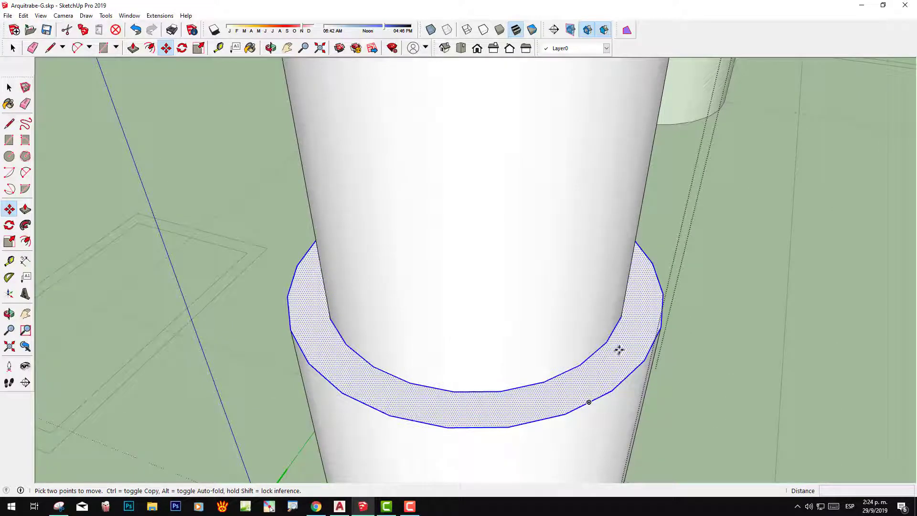
{"action": "left_click", "coordinate": [499, 390]}
{"action": "scroll", "coordinate": [509, 311], "scroll_direction": "down", "scroll_amount": 2}
{"action": "scroll", "coordinate": [516, 267], "scroll_direction": "down", "scroll_amount": 2}
{"action": "scroll", "coordinate": [513, 215], "scroll_direction": "down", "scroll_amount": 2}
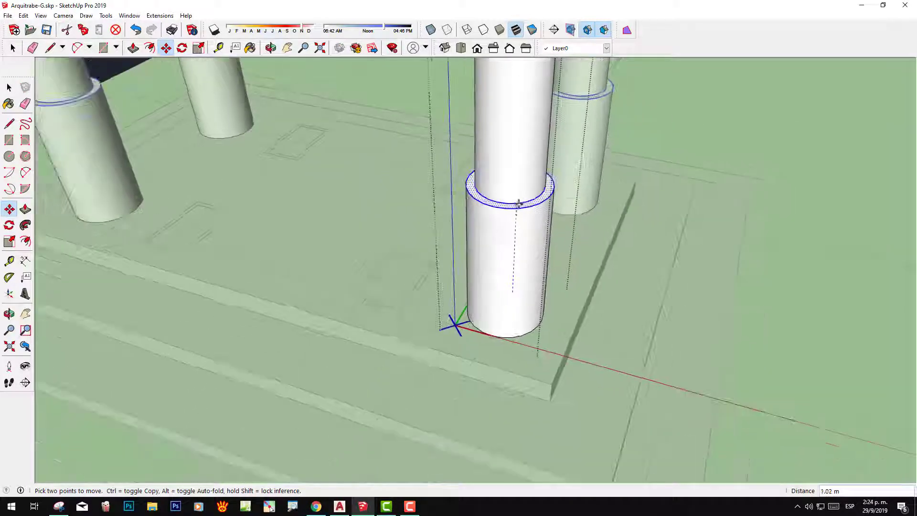
{"action": "scroll", "coordinate": [525, 287], "scroll_direction": "up", "scroll_amount": 1}
{"action": "key", "text": "ctrl"}
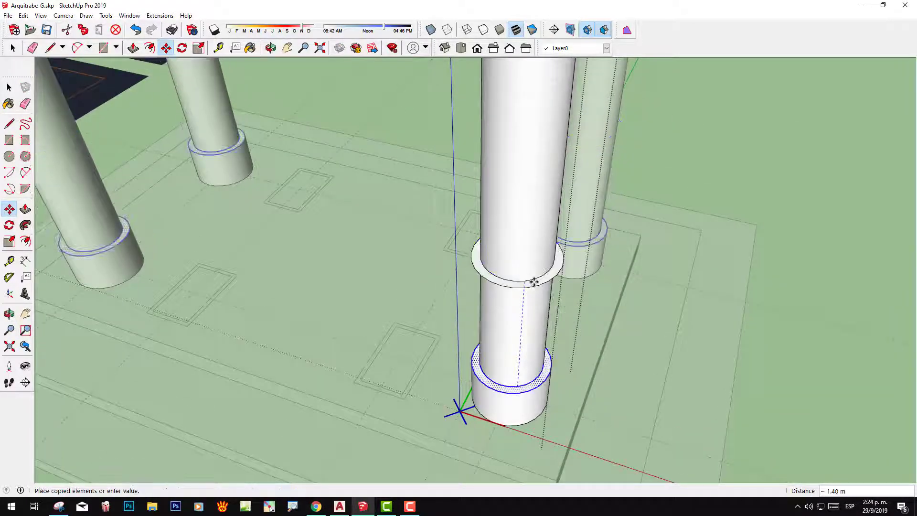
{"action": "scroll", "coordinate": [535, 273], "scroll_direction": "down", "scroll_amount": 1}
{"action": "scroll", "coordinate": [525, 262], "scroll_direction": "down", "scroll_amount": 1}
{"action": "scroll", "coordinate": [520, 260], "scroll_direction": "up", "scroll_amount": 1}
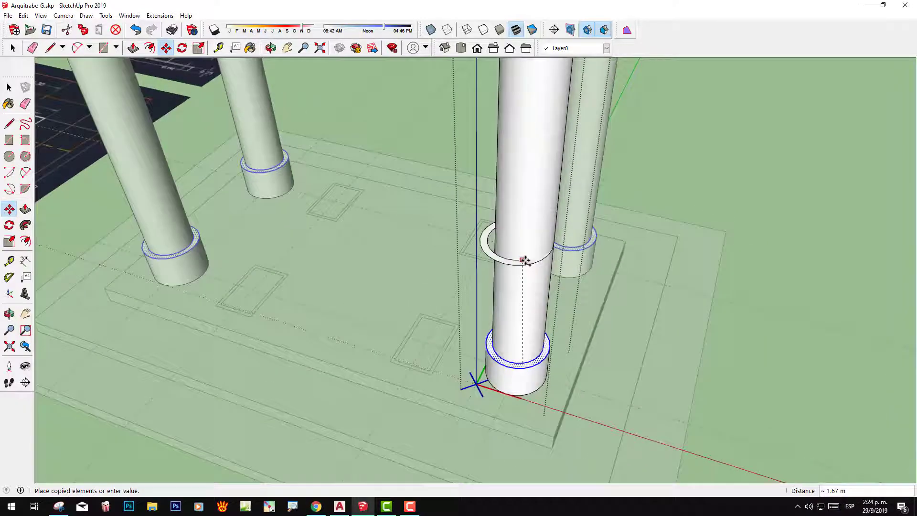
{"action": "scroll", "coordinate": [535, 287], "scroll_direction": "down", "scroll_amount": 1}
{"action": "scroll", "coordinate": [499, 224], "scroll_direction": "up", "scroll_amount": 1}
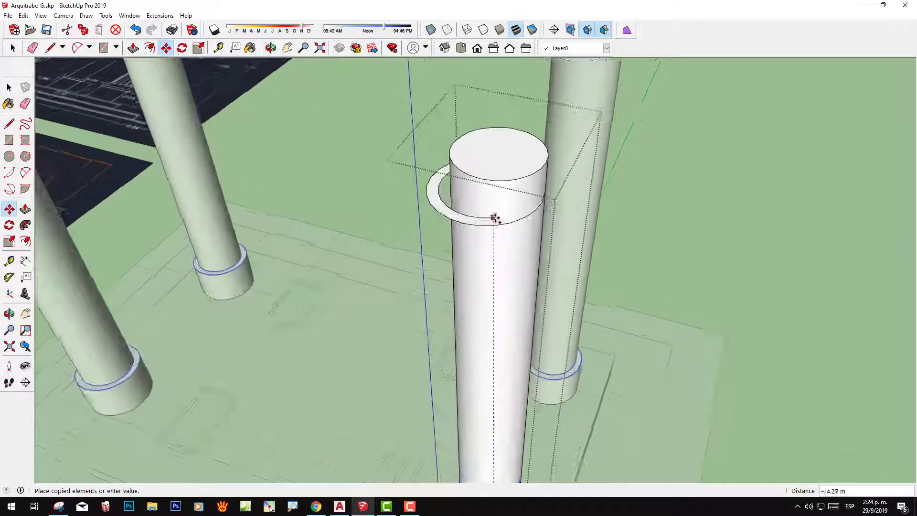
{"action": "scroll", "coordinate": [496, 213], "scroll_direction": "up", "scroll_amount": 1}
{"action": "scroll", "coordinate": [498, 200], "scroll_direction": "up", "scroll_amount": 1}
{"action": "scroll", "coordinate": [503, 190], "scroll_direction": "up", "scroll_amount": 1}
{"action": "scroll", "coordinate": [506, 182], "scroll_direction": "up", "scroll_amount": 1}
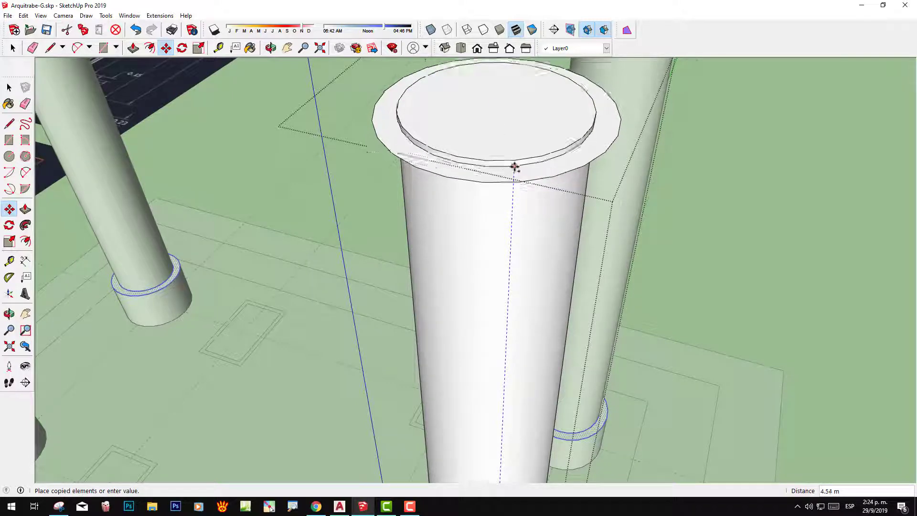
{"action": "left_click", "coordinate": [515, 163]}
{"action": "scroll", "coordinate": [692, 234], "scroll_direction": "down", "scroll_amount": 2}
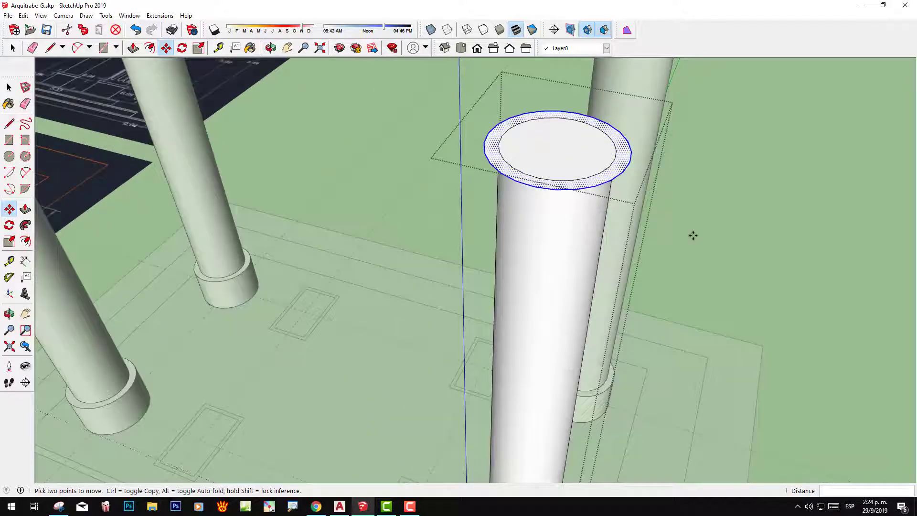
- Pull the copied ring face down into a thick capital collar with a typed thickness
{"action": "left_click", "coordinate": [25, 209]}
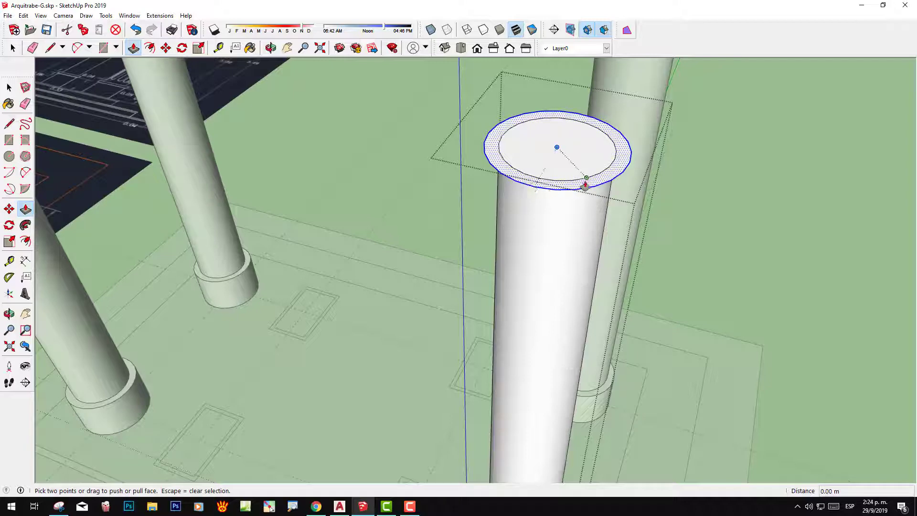
{"action": "left_click_drag", "start_coordinate": [586, 185], "coordinate": [583, 221]}
{"action": "type", "text": "0.2"}
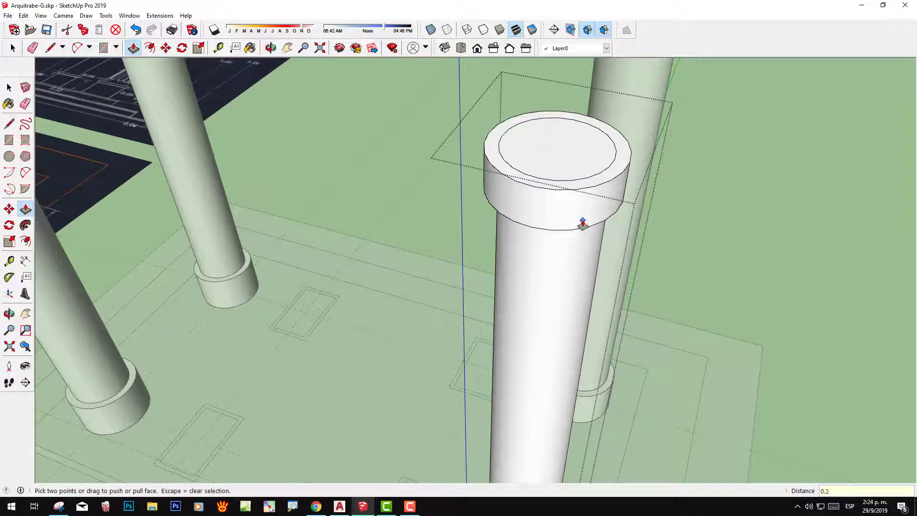
{"action": "key", "text": "Return"}
{"action": "key", "text": "space"}
{"action": "scroll", "coordinate": [751, 255], "scroll_direction": "down", "scroll_amount": 3}
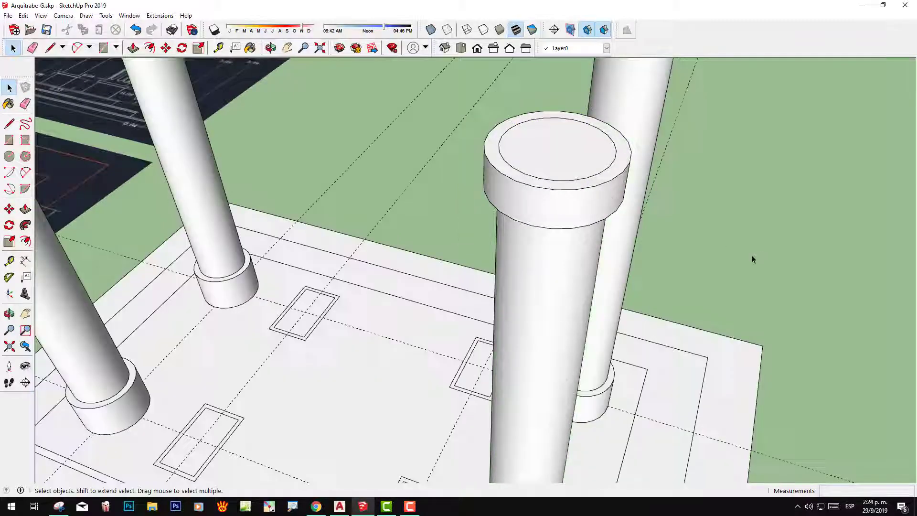
{"action": "scroll", "coordinate": [613, 272], "scroll_direction": "down", "scroll_amount": 3}
{"action": "scroll", "coordinate": [613, 272], "scroll_direction": "down", "scroll_amount": 2}
{"action": "mouse_move", "coordinate": [608, 279]}
{"action": "middle_mouse_down"}
{"action": "mouse_move", "coordinate": [600, 201]}
{"action": "mouse_move", "coordinate": [715, 131]}
{"action": "mouse_move", "coordinate": [657, 156]}
{"action": "mouse_move", "coordinate": [468, 289]}
{"action": "middle_mouse_up"}
{"action": "scroll", "coordinate": [600, 191], "scroll_direction": "down", "scroll_amount": 1}
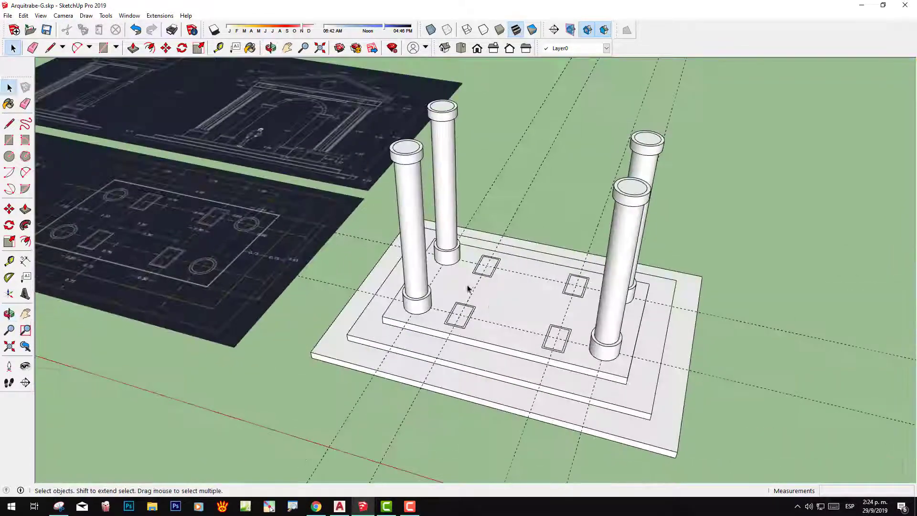
{"action": "middle_click_drag", "start_coordinate": [419, 270], "coordinate": [523, 270], "text": "shift"}
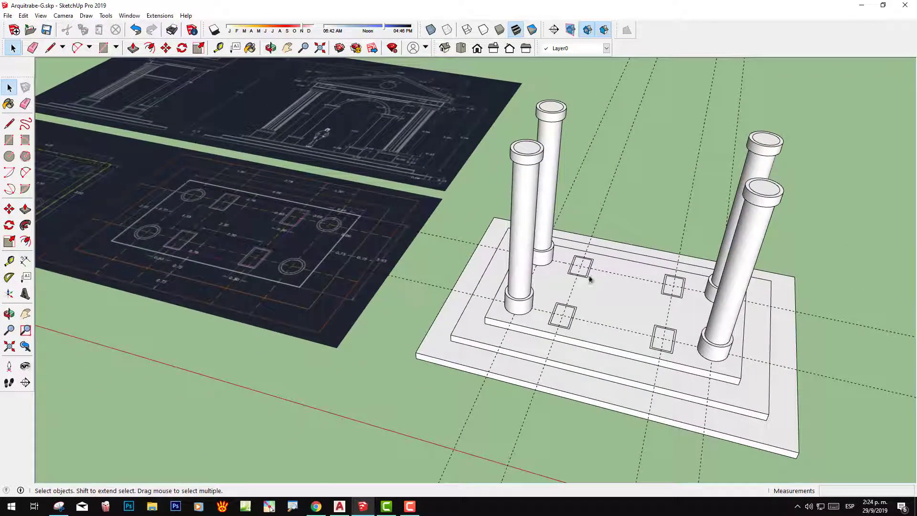
{"action": "middle_click_drag", "start_coordinate": [391, 233], "coordinate": [548, 256], "text": "shift"}
{"action": "scroll", "coordinate": [439, 236], "scroll_direction": "up", "scroll_amount": 1}
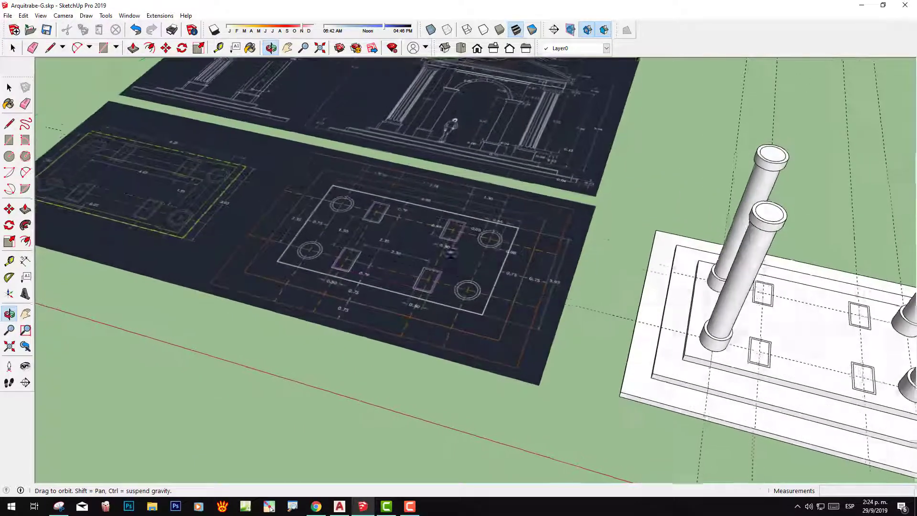
{"action": "scroll", "coordinate": [439, 236], "scroll_direction": "up", "scroll_amount": 2}
{"action": "middle_click_drag", "start_coordinate": [439, 236], "coordinate": [564, 298], "text": "shift"}
{"action": "scroll", "coordinate": [564, 299], "scroll_direction": "up", "scroll_amount": 2}
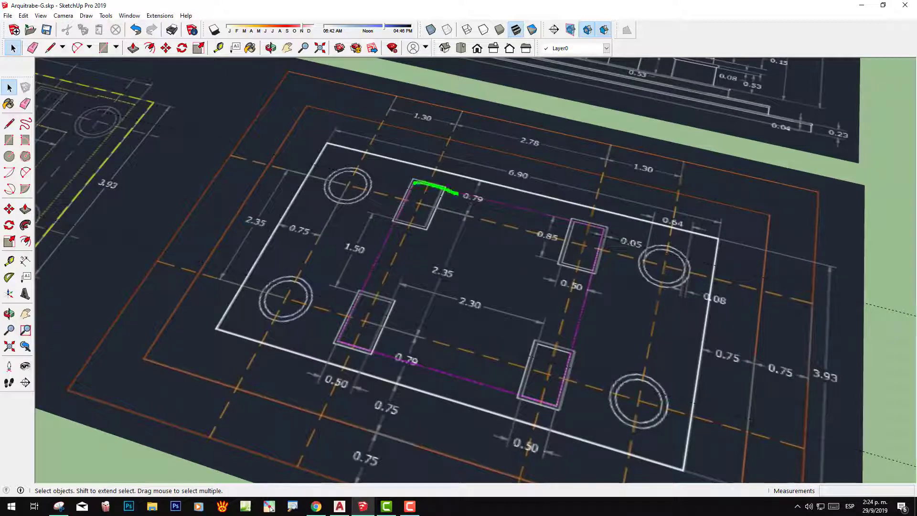
{"action": "left_click_drag", "start_coordinate": [457, 193], "coordinate": [580, 221]}
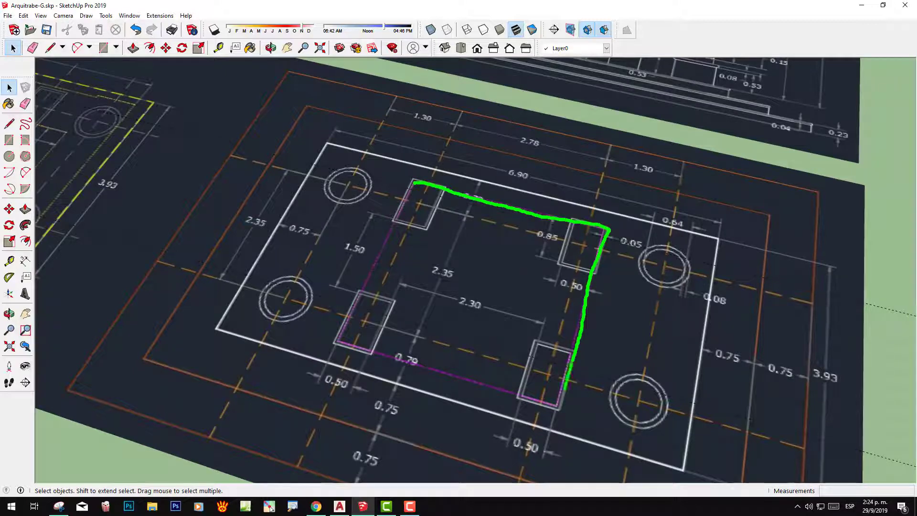
{"action": "left_click_drag", "start_coordinate": [559, 406], "coordinate": [452, 378]}
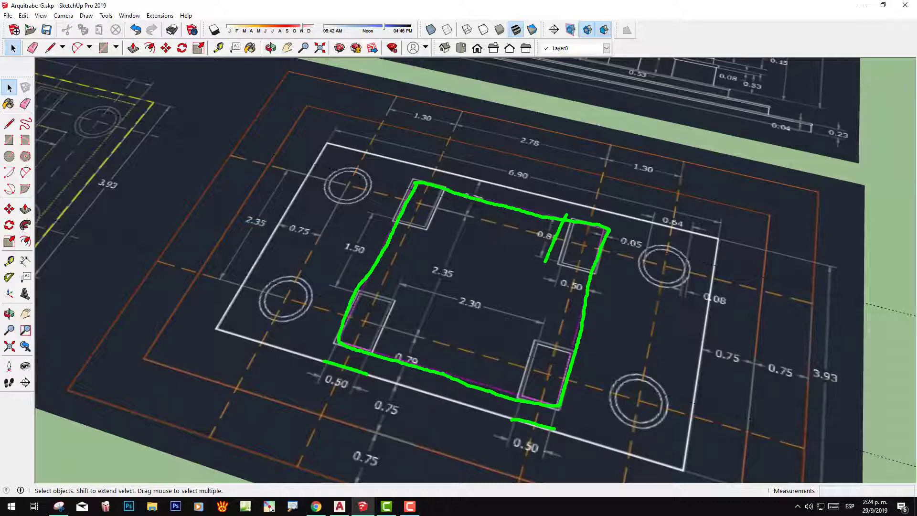
{"action": "key", "text": "Escape"}
{"action": "scroll", "coordinate": [454, 286], "scroll_direction": "down", "scroll_amount": 3}
{"action": "scroll", "coordinate": [430, 263], "scroll_direction": "down", "scroll_amount": 5}
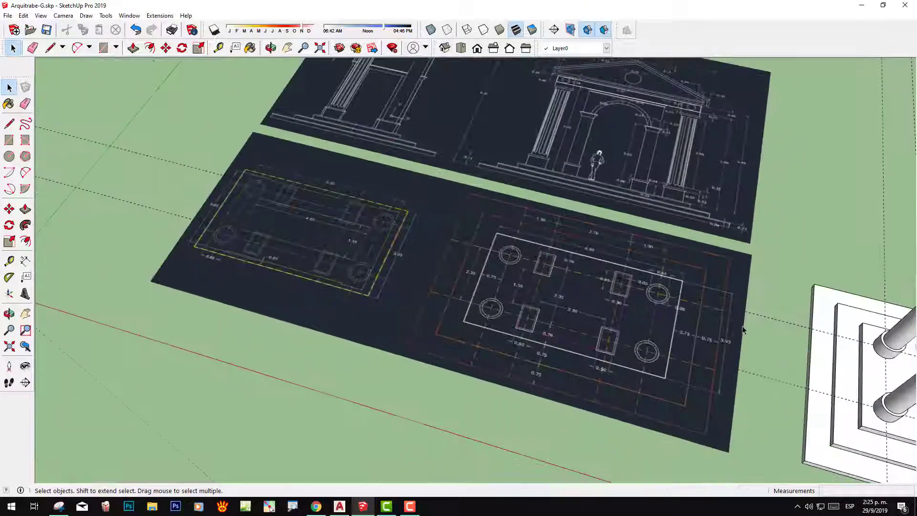
{"action": "middle_click_drag", "start_coordinate": [430, 239], "coordinate": [391, 221]}
- Draw a rectangle corner to corner across the four pedestal outlines on the top step
{"action": "scroll", "coordinate": [600, 291], "scroll_direction": "up", "scroll_amount": 3}
{"action": "scroll", "coordinate": [600, 291], "scroll_direction": "up", "scroll_amount": 2}
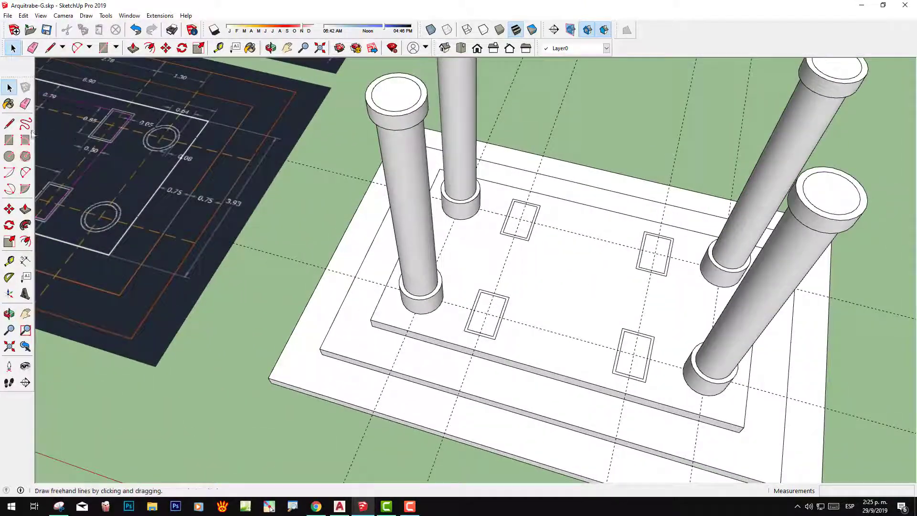
{"action": "left_click", "coordinate": [9, 139]}
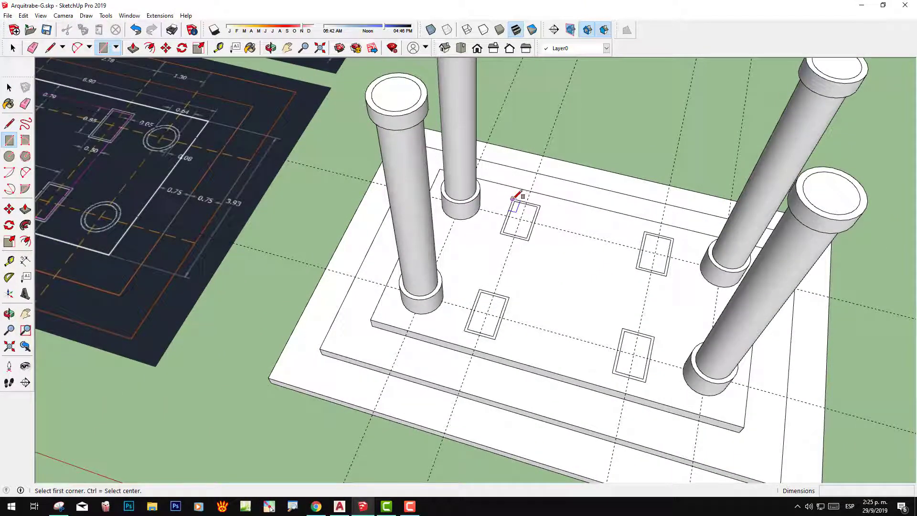
{"action": "scroll", "coordinate": [521, 203], "scroll_direction": "up", "scroll_amount": 2}
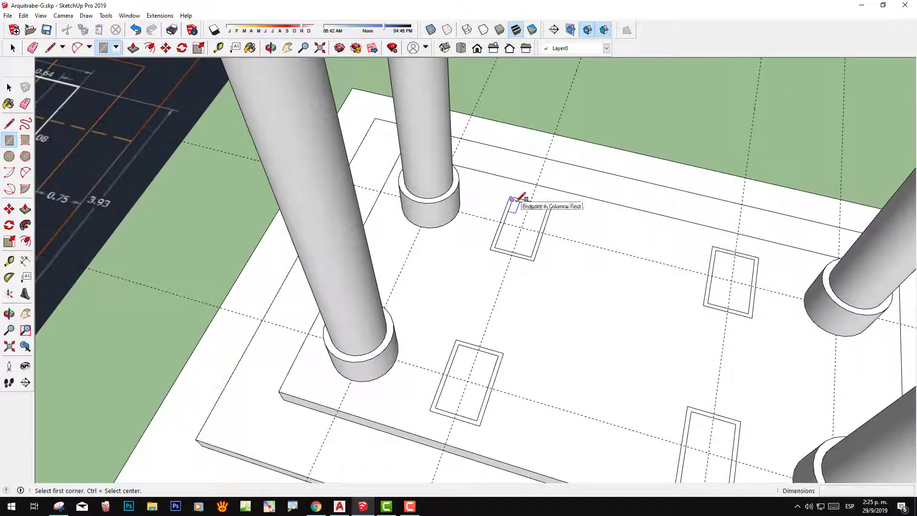
{"action": "left_click", "coordinate": [535, 223]}
{"action": "scroll", "coordinate": [670, 351], "scroll_direction": "down", "scroll_amount": 2}
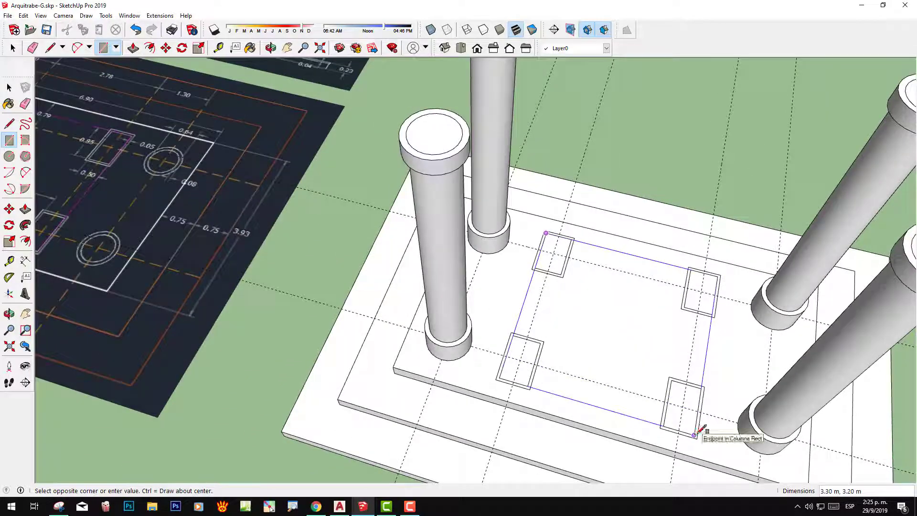
{"action": "left_click", "coordinate": [698, 435]}
{"action": "scroll", "coordinate": [668, 354], "scroll_direction": "down", "scroll_amount": 3}
{"action": "scroll", "coordinate": [640, 342], "scroll_direction": "up", "scroll_amount": 2}
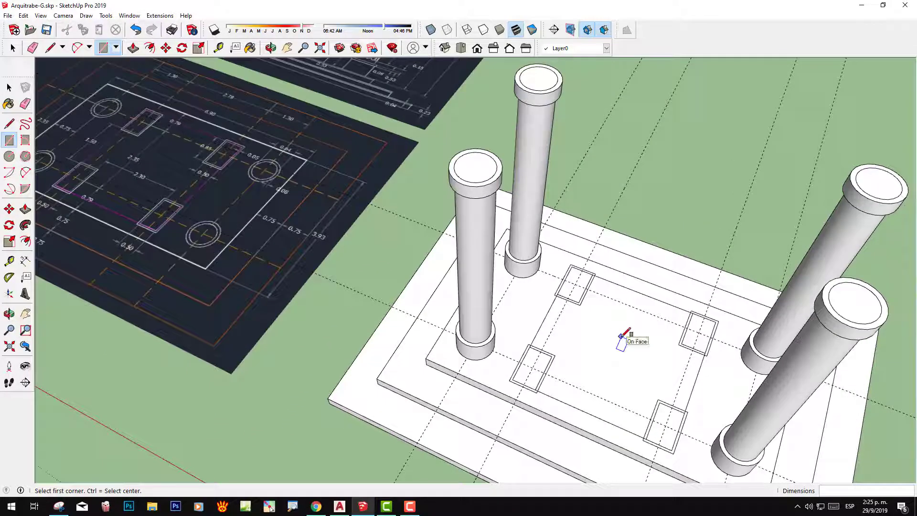
{"action": "key", "text": "space"}
{"action": "key", "text": "space"}
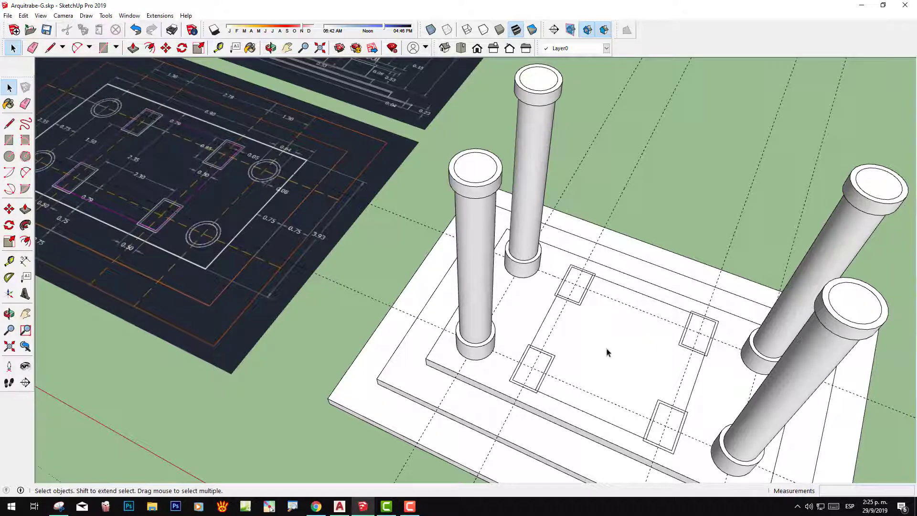
- Make the rectangle face a group and open it for editing
{"action": "left_click", "coordinate": [606, 352]}
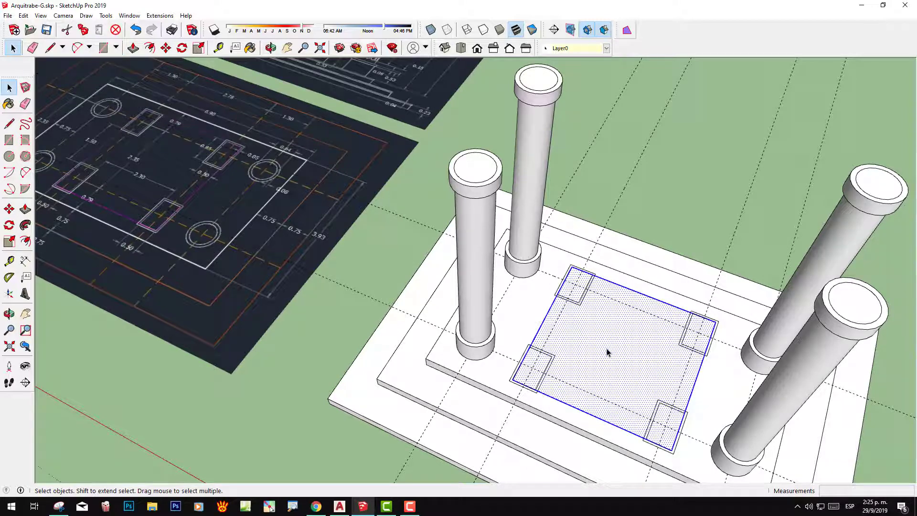
{"action": "right_click", "coordinate": [618, 390]}
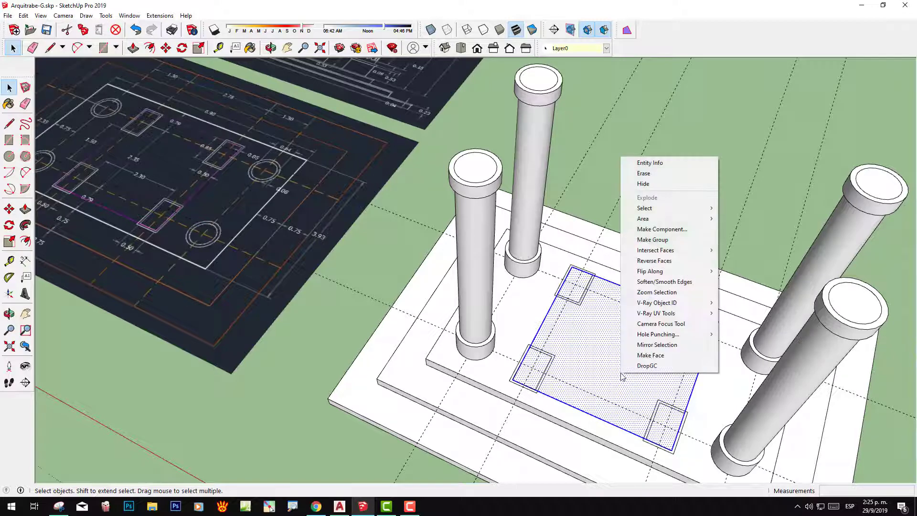
{"action": "left_click", "coordinate": [645, 242]}
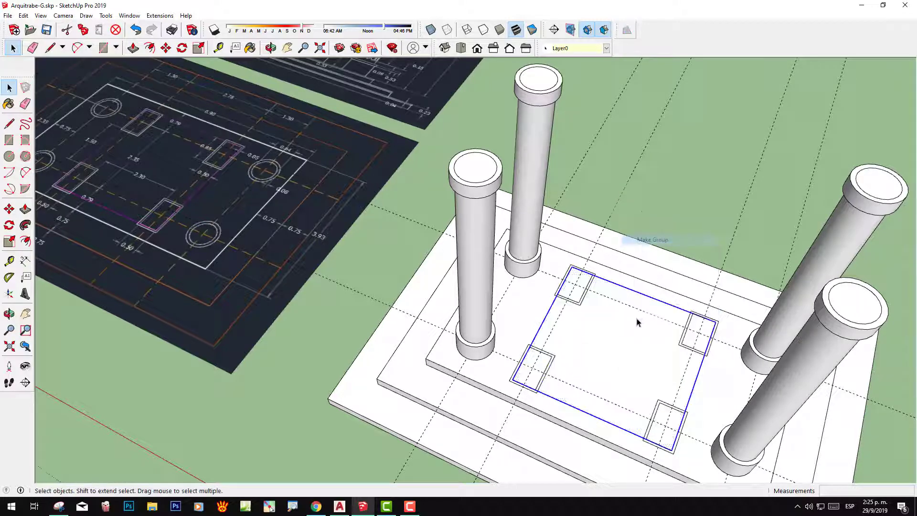
{"action": "double_click", "coordinate": [625, 352]}
{"action": "mouse_move", "coordinate": [624, 352]}
{"action": "middle_mouse_down"}
{"action": "mouse_move", "coordinate": [500, 349]}
{"action": "mouse_move", "coordinate": [440, 266]}
{"action": "mouse_move", "coordinate": [567, 343]}
{"action": "middle_mouse_up"}
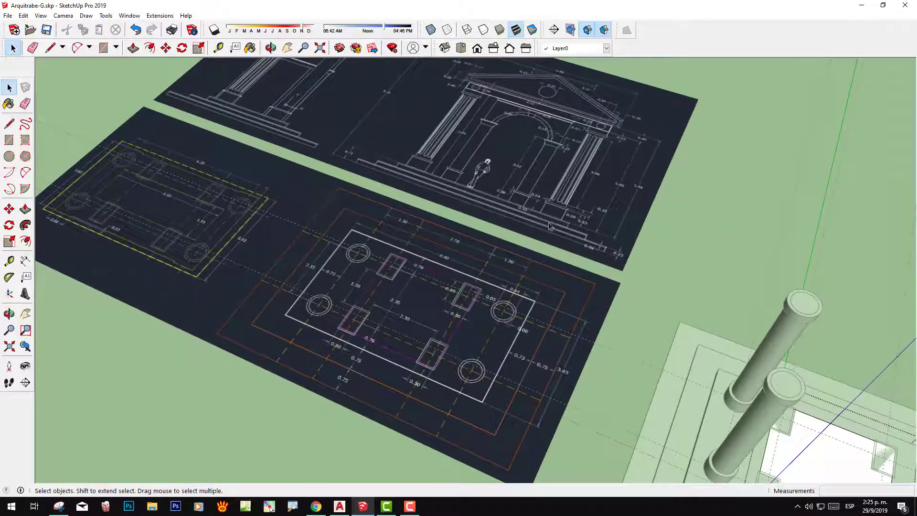
{"action": "scroll", "coordinate": [520, 190], "scroll_direction": "up", "scroll_amount": 2}
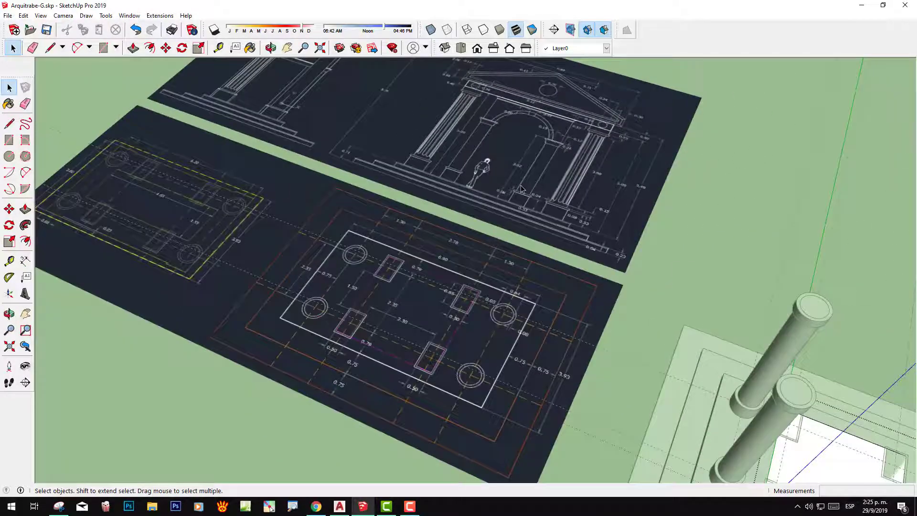
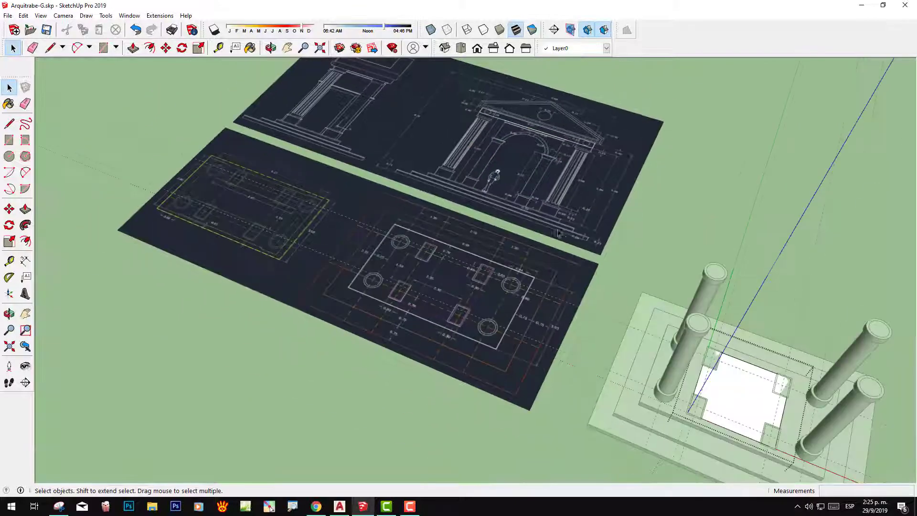
- Push/Pull the inner rectangle between the four columns up about 5.09 m into a block
{"action": "scroll", "coordinate": [673, 347], "scroll_direction": "up", "scroll_amount": 5}
{"action": "key", "text": "p"}
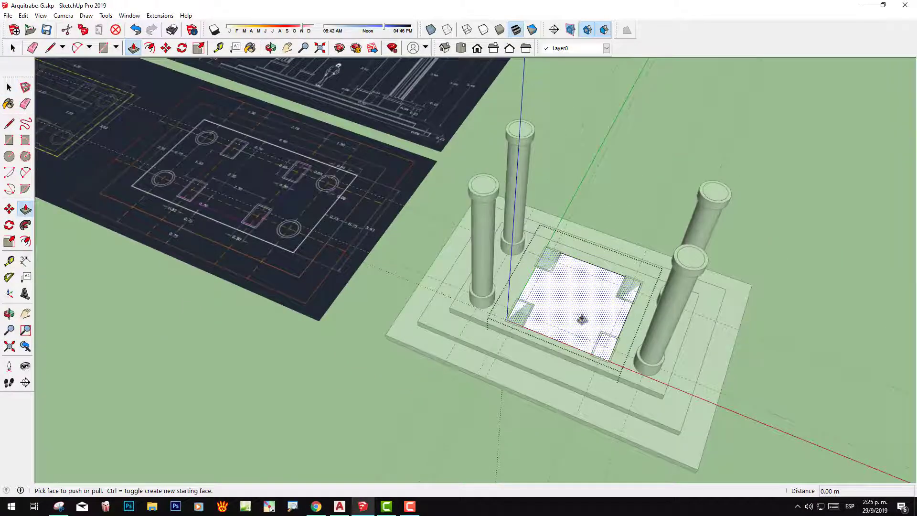
{"action": "left_click", "coordinate": [581, 317]}
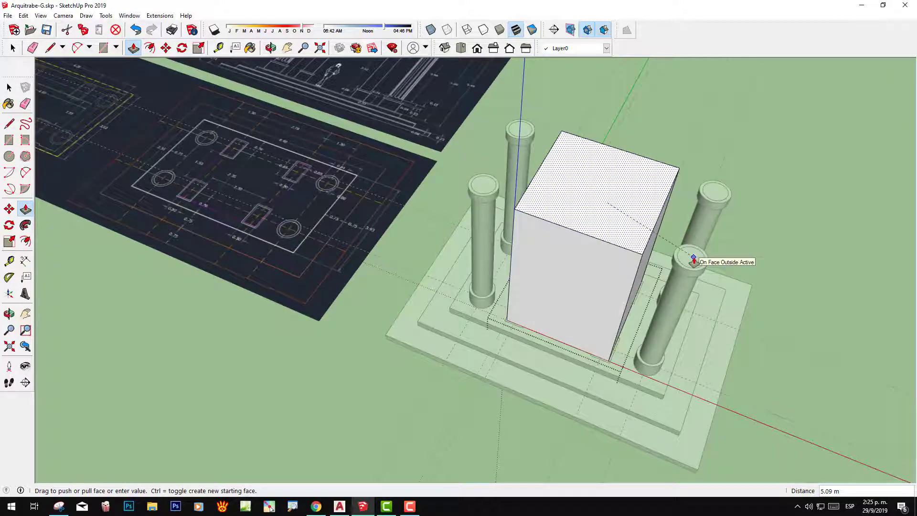
{"action": "middle_click_drag", "start_coordinate": [693, 260], "coordinate": [594, 316]}
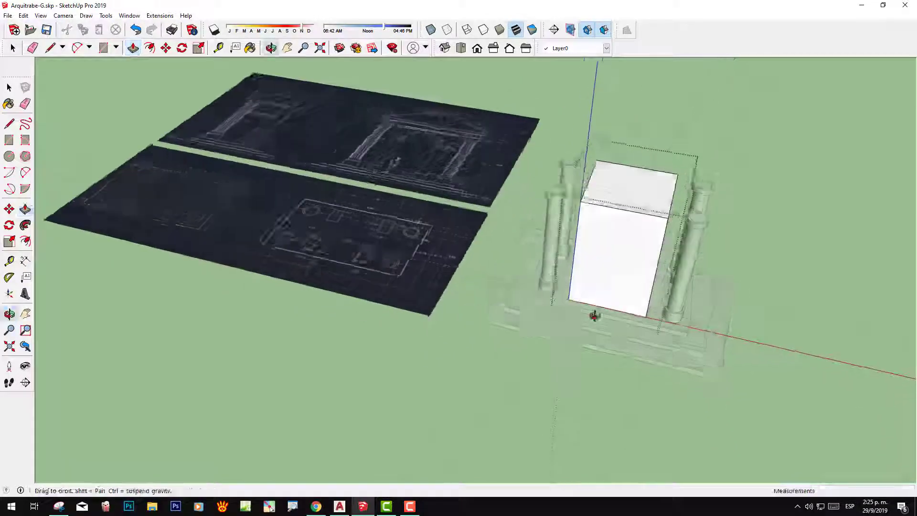
{"action": "scroll", "coordinate": [599, 296], "scroll_direction": "up", "scroll_amount": 3}
{"action": "middle_click_drag", "start_coordinate": [604, 280], "coordinate": [688, 266]}
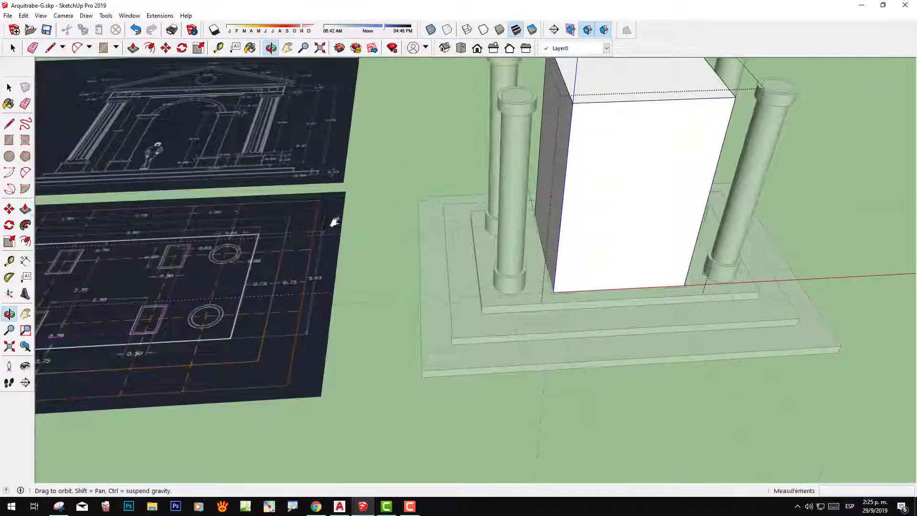
- Check the 0.50 and 0.85 dimensions for the central block on the floor plan
{"action": "middle_click_drag", "start_coordinate": [334, 222], "coordinate": [433, 345], "text": "shift"}
{"action": "scroll", "coordinate": [432, 345], "scroll_direction": "up", "scroll_amount": 3}
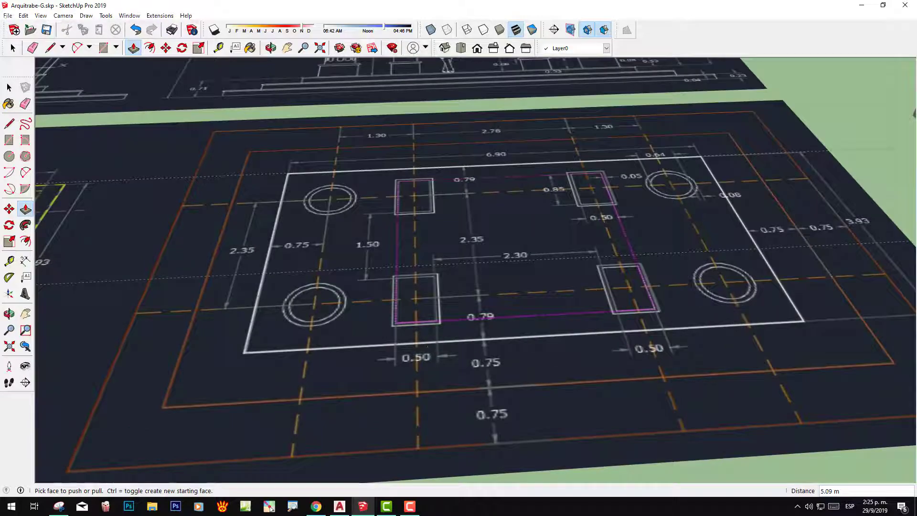
{"action": "left_click_drag", "start_coordinate": [444, 343], "coordinate": [440, 372]}
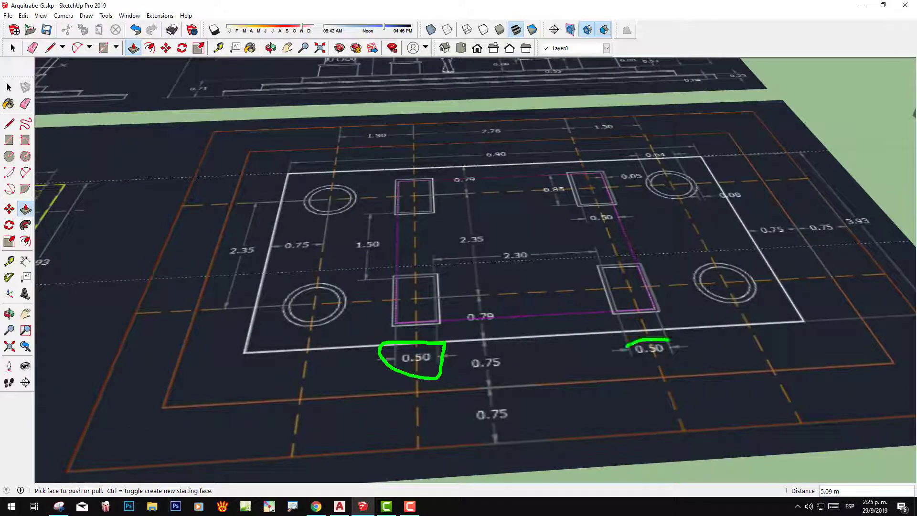
{"action": "left_click_drag", "start_coordinate": [625, 345], "coordinate": [632, 315]}
{"action": "left_click_drag", "start_coordinate": [552, 159], "coordinate": [572, 212]}
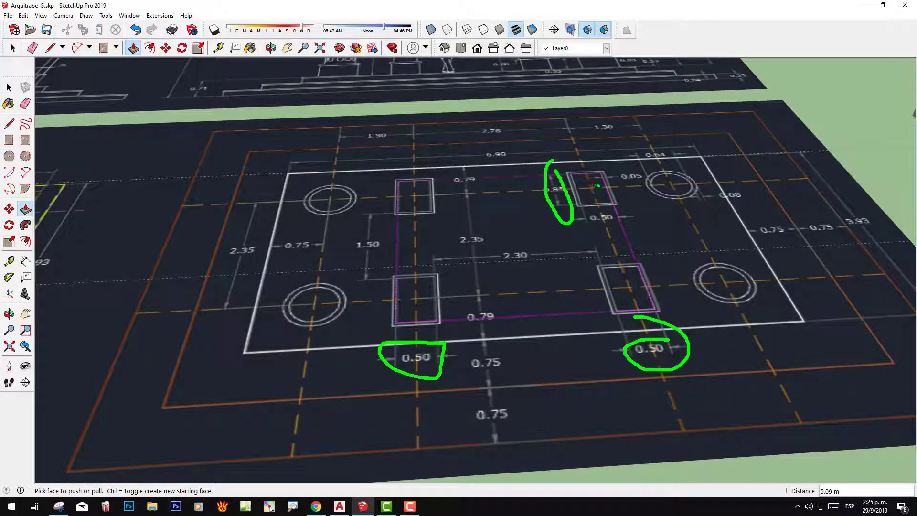
{"action": "scroll", "coordinate": [595, 185], "scroll_direction": "down", "scroll_amount": 5}
{"action": "scroll", "coordinate": [594, 186], "scroll_direction": "down", "scroll_amount": 3}
{"action": "scroll", "coordinate": [609, 294], "scroll_direction": "up", "scroll_amount": 5}
{"action": "scroll", "coordinate": [610, 295], "scroll_direction": "up", "scroll_amount": 3}
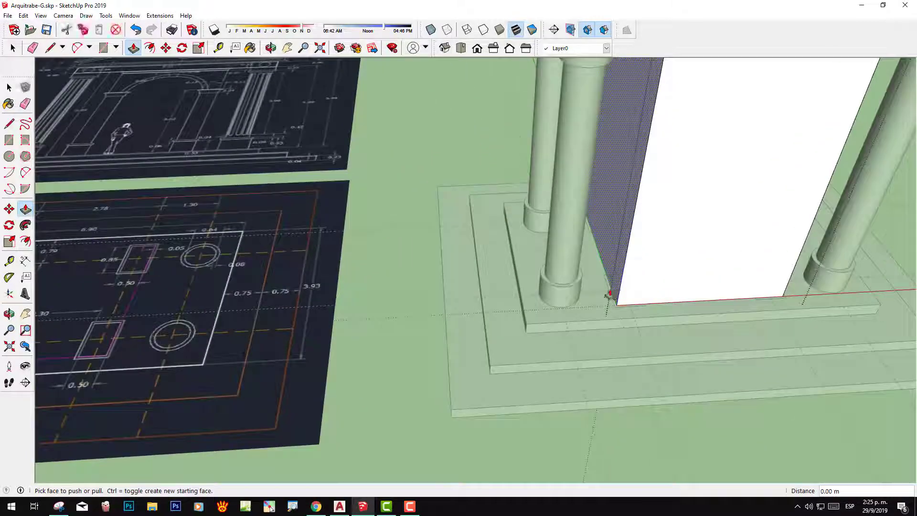
{"action": "scroll", "coordinate": [609, 294], "scroll_direction": "up", "scroll_amount": 2}
- Place vertical guides 0.50 m in from the block's lower left and right front corners
{"action": "left_click", "coordinate": [9, 260]}
{"action": "scroll", "coordinate": [616, 292], "scroll_direction": "up", "scroll_amount": 2}
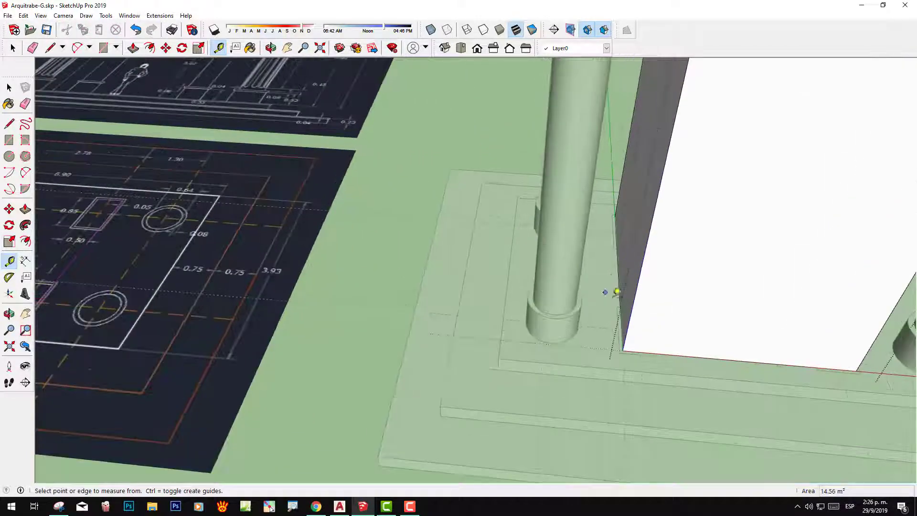
{"action": "left_click", "coordinate": [629, 323]}
{"action": "type", "text": "0.5"}
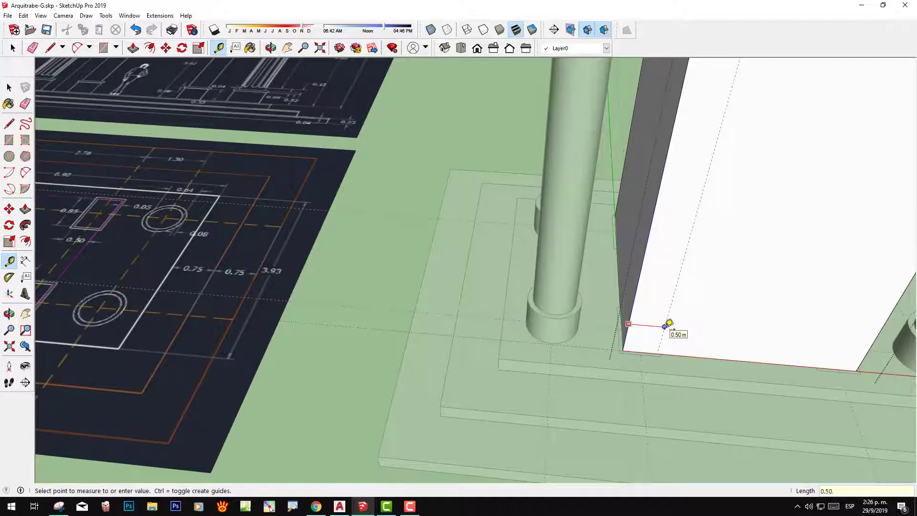
{"action": "key", "text": "Return"}
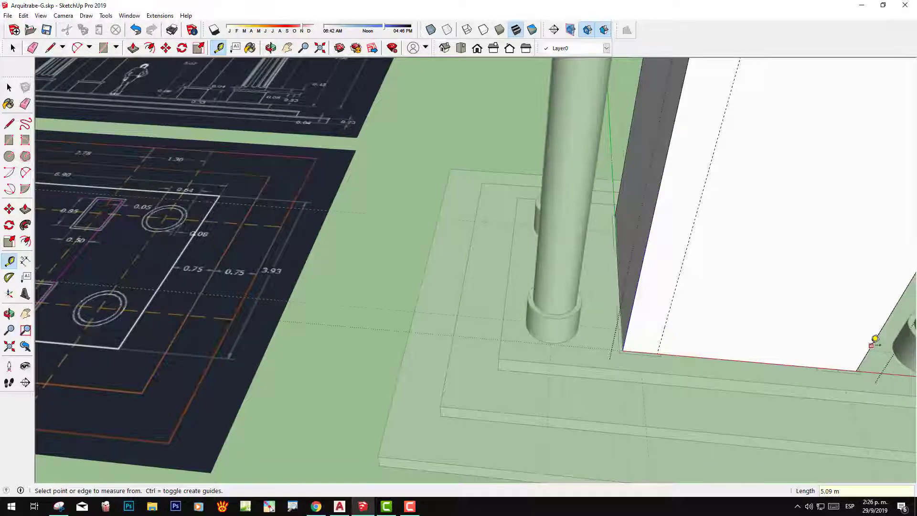
{"action": "scroll", "coordinate": [877, 338], "scroll_direction": "up", "scroll_amount": 1}
{"action": "left_click", "coordinate": [874, 341]}
{"action": "type", "text": "0."}
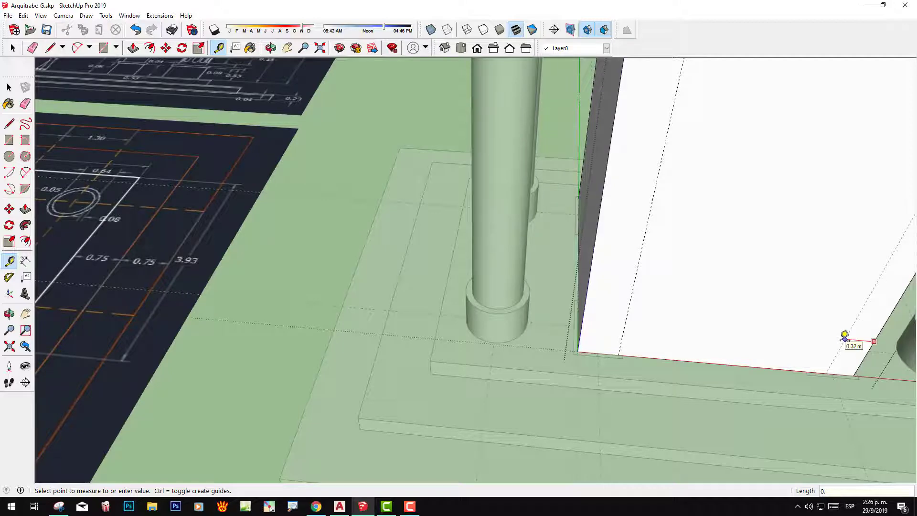
{"action": "type", "text": "50"}
{"action": "key", "text": "Return"}
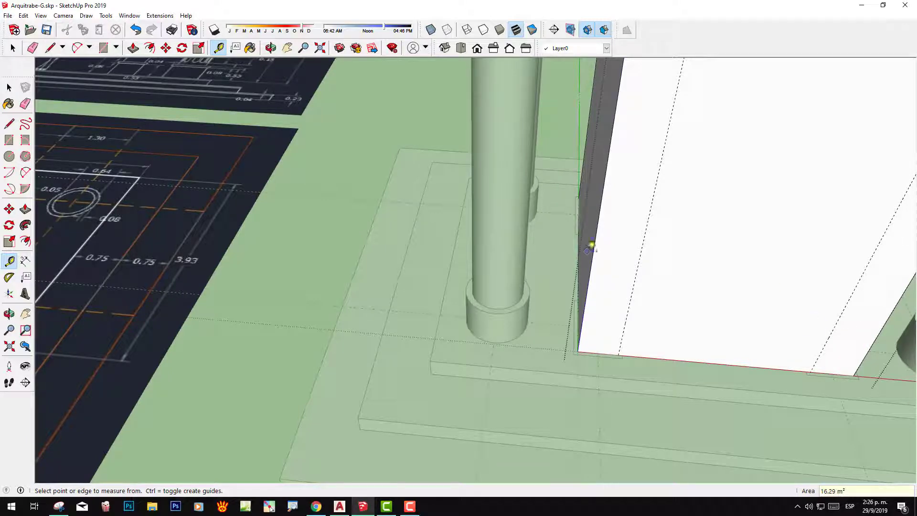
{"action": "mouse_move", "coordinate": [590, 245]}
{"action": "middle_mouse_down"}
{"action": "mouse_move", "coordinate": [503, 185]}
{"action": "mouse_move", "coordinate": [537, 250]}
{"action": "middle_mouse_up"}
{"action": "scroll", "coordinate": [549, 280], "scroll_direction": "up", "scroll_amount": 3}
- Add vertical guides about 0.55 m in from the corners of the block's side face
{"action": "middle_click_drag", "start_coordinate": [549, 282], "coordinate": [580, 321]}
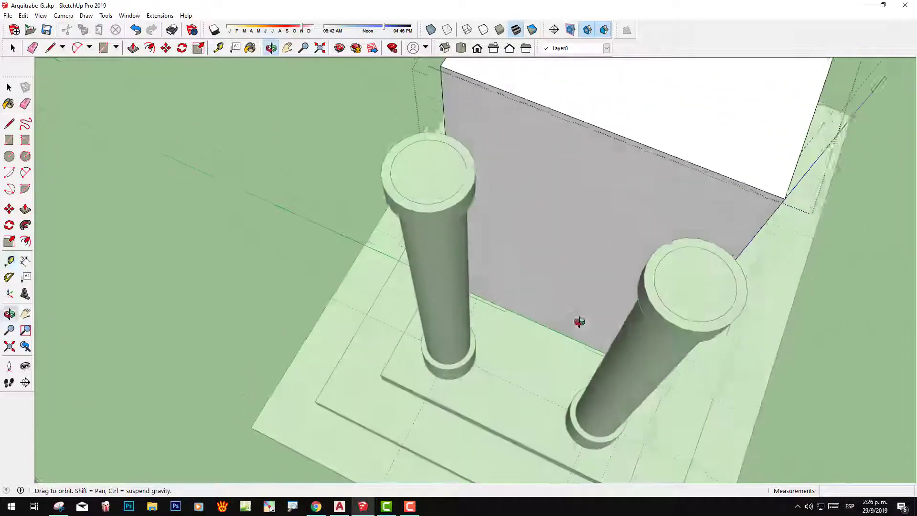
{"action": "left_click", "coordinate": [443, 122]}
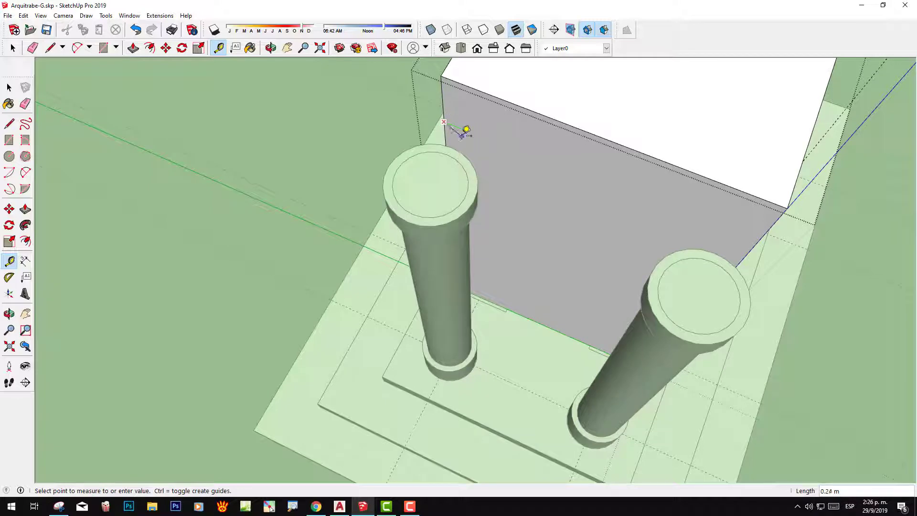
{"action": "key", "text": "Escape"}
{"action": "left_click", "coordinate": [443, 98]}
{"action": "key", "text": "Return"}
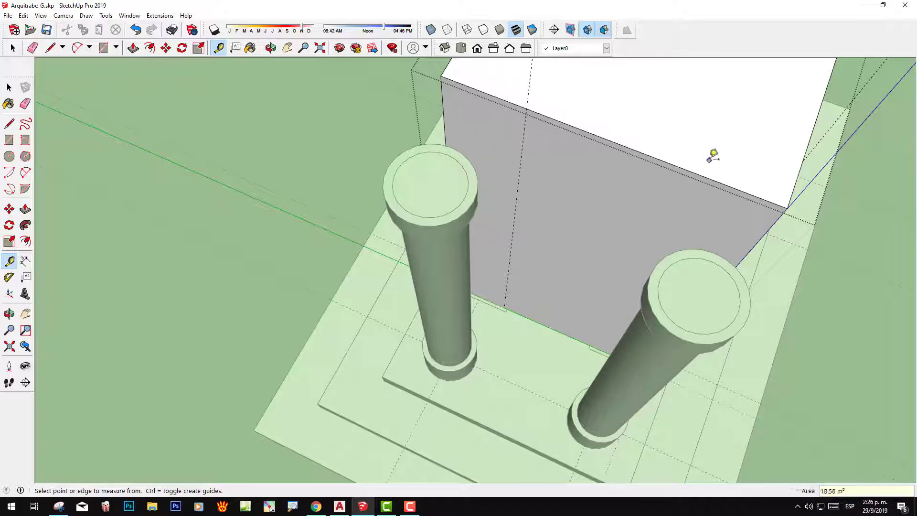
{"action": "left_click", "coordinate": [752, 248]}
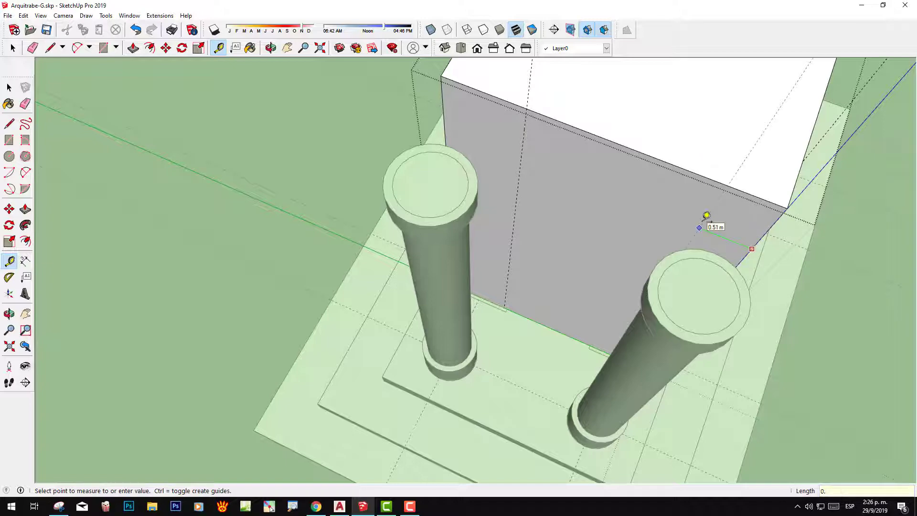
{"action": "type", "text": "85"}
{"action": "mouse_move", "coordinate": [706, 215]}
{"action": "middle_mouse_down"}
{"action": "mouse_move", "coordinate": [634, 240]}
{"action": "mouse_move", "coordinate": [597, 217]}
{"action": "middle_mouse_up"}
{"action": "mouse_move", "coordinate": [630, 258]}
{"action": "middle_mouse_down"}
{"action": "mouse_move", "coordinate": [234, 297]}
{"action": "mouse_move", "coordinate": [425, 266]}
{"action": "middle_mouse_up"}
{"action": "scroll", "coordinate": [446, 266], "scroll_direction": "up", "scroll_amount": 2}
- Read the 3.62 m opening height on the elevation and take trial measurements up the block
{"action": "scroll", "coordinate": [409, 256], "scroll_direction": "up", "scroll_amount": 2}
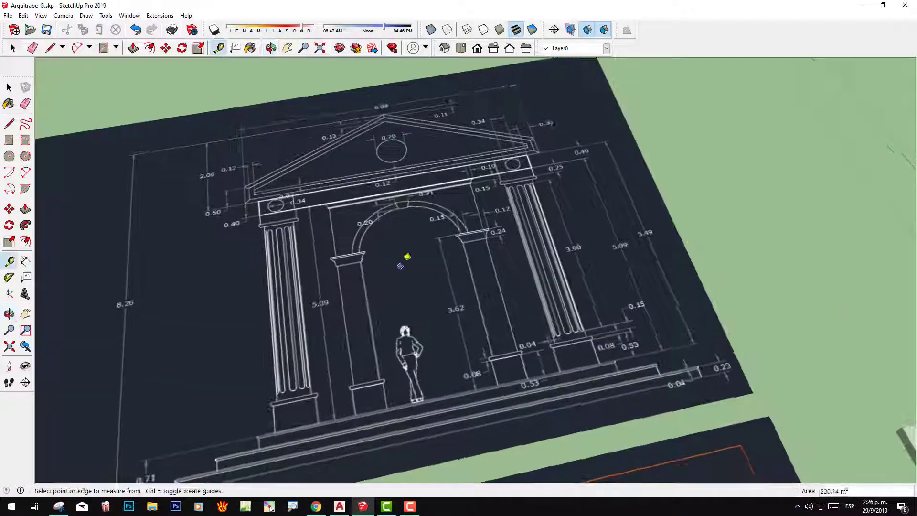
{"action": "scroll", "coordinate": [463, 242], "scroll_direction": "up", "scroll_amount": 2}
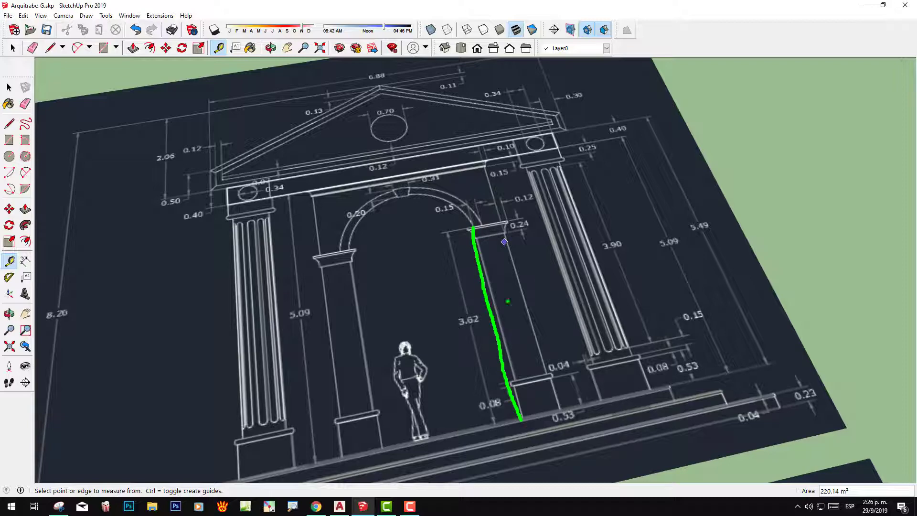
{"action": "scroll", "coordinate": [616, 268], "scroll_direction": "down", "scroll_amount": 3}
{"action": "scroll", "coordinate": [771, 303], "scroll_direction": "down", "scroll_amount": 3}
{"action": "scroll", "coordinate": [643, 287], "scroll_direction": "up", "scroll_amount": 4}
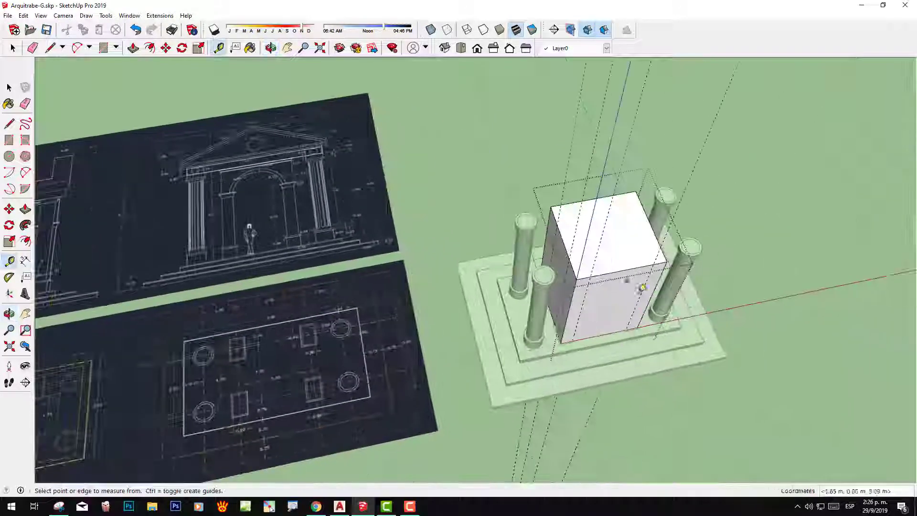
{"action": "scroll", "coordinate": [608, 268], "scroll_direction": "up", "scroll_amount": 3}
{"action": "scroll", "coordinate": [586, 336], "scroll_direction": "up", "scroll_amount": 2}
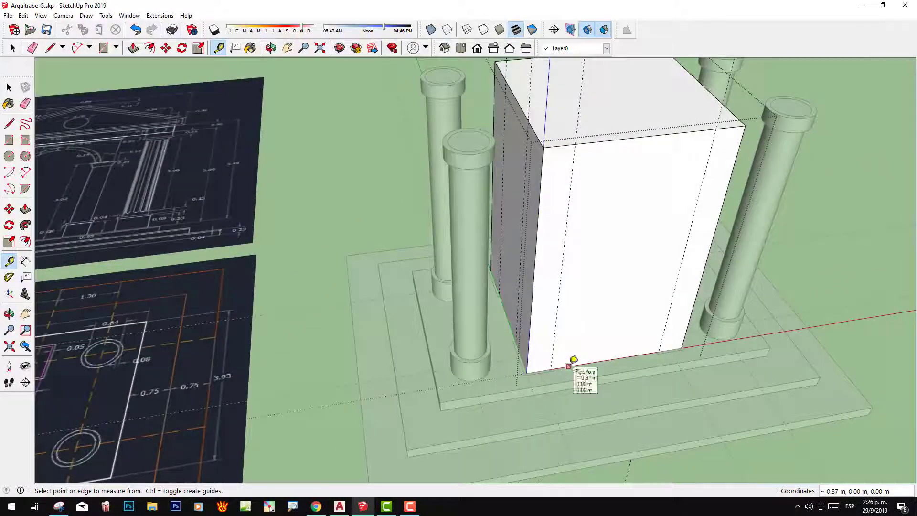
{"action": "left_click", "coordinate": [569, 366]}
{"action": "key", "text": "Escape"}
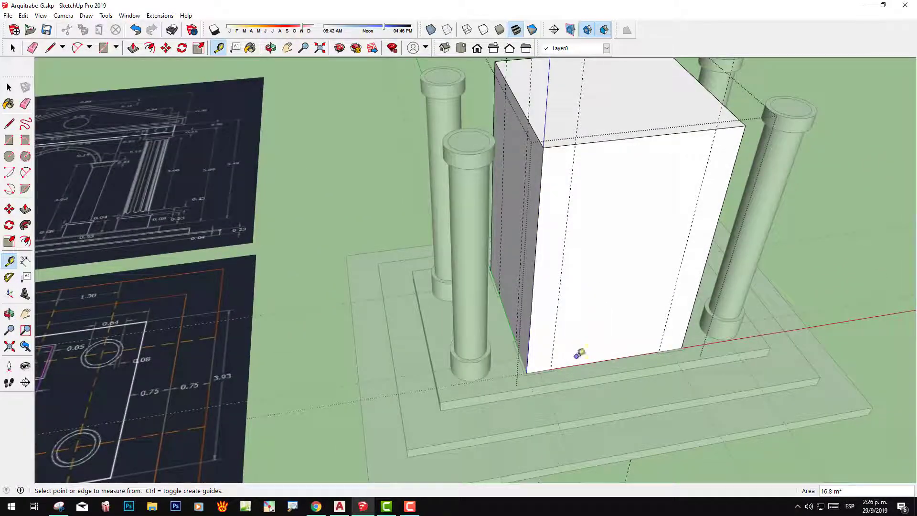
{"action": "left_click", "coordinate": [539, 371]}
{"action": "key", "text": "Escape"}
{"action": "left_click", "coordinate": [644, 354]}
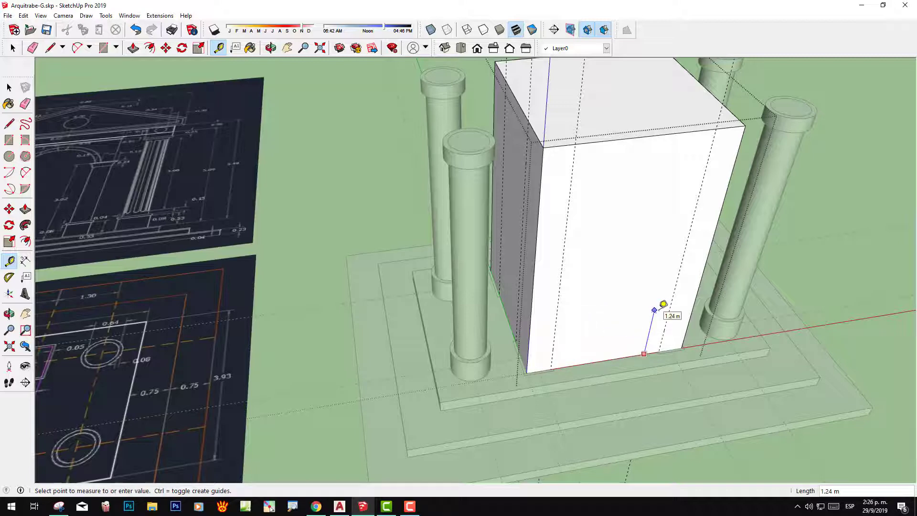
{"action": "key", "text": "Escape"}
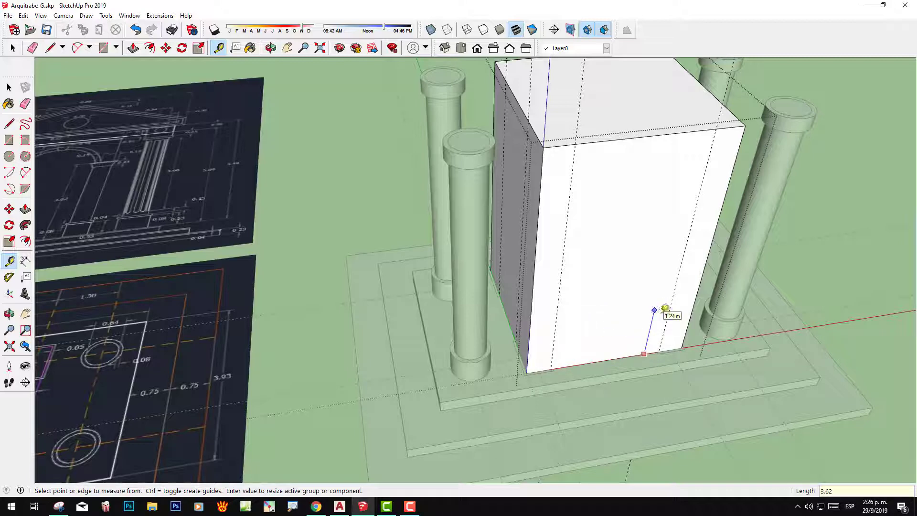
- Place a horizontal guide 3.62 m above the base across the block's front face
{"action": "scroll", "coordinate": [190, 239], "scroll_direction": "down", "scroll_amount": 5}
{"action": "scroll", "coordinate": [300, 276], "scroll_direction": "up", "scroll_amount": 5}
{"action": "scroll", "coordinate": [300, 276], "scroll_direction": "up", "scroll_amount": 3}
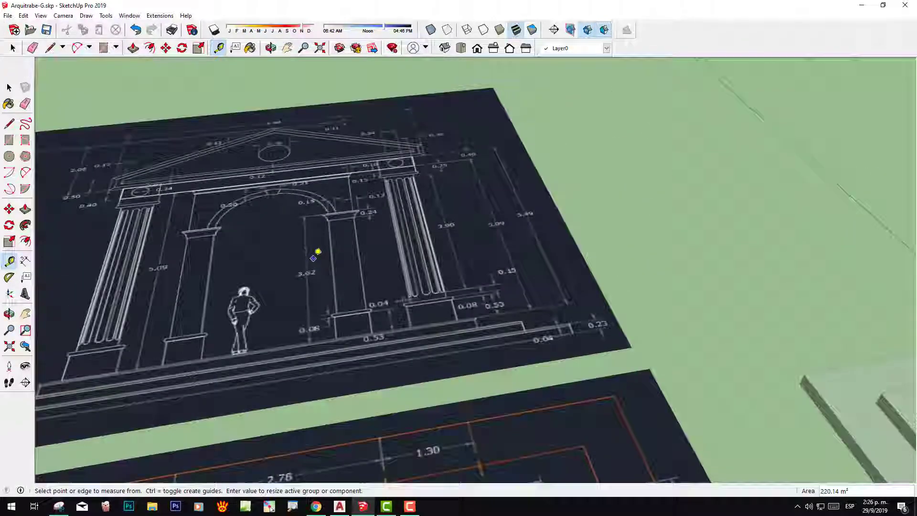
{"action": "scroll", "coordinate": [317, 250], "scroll_direction": "down", "scroll_amount": 4}
{"action": "mouse_move", "coordinate": [628, 312]}
{"action": "middle_mouse_down"}
{"action": "mouse_move", "coordinate": [427, 298]}
{"action": "mouse_move", "coordinate": [520, 416]}
{"action": "mouse_move", "coordinate": [524, 283]}
{"action": "middle_mouse_up"}
{"action": "scroll", "coordinate": [500, 368], "scroll_direction": "up", "scroll_amount": 5}
{"action": "left_click", "coordinate": [496, 369]}
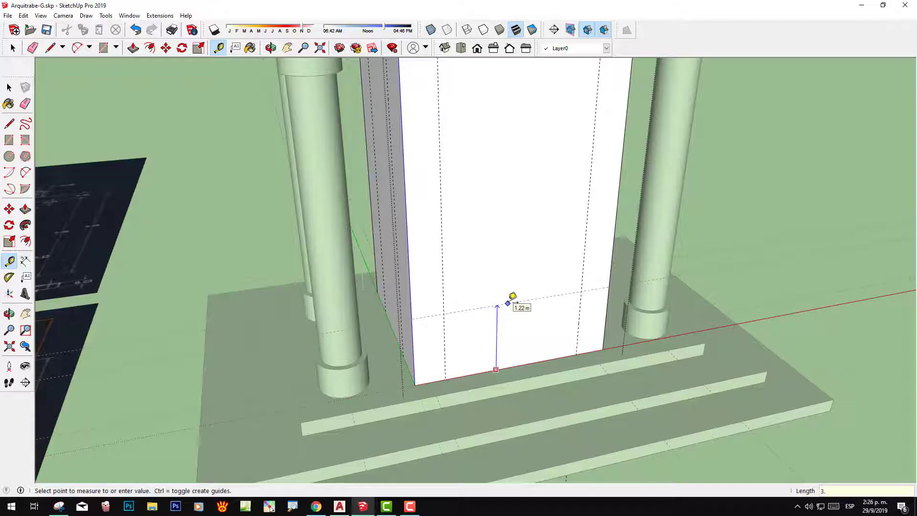
{"action": "left_click", "coordinate": [512, 296]}
{"action": "scroll", "coordinate": [497, 272], "scroll_direction": "down", "scroll_amount": 5}
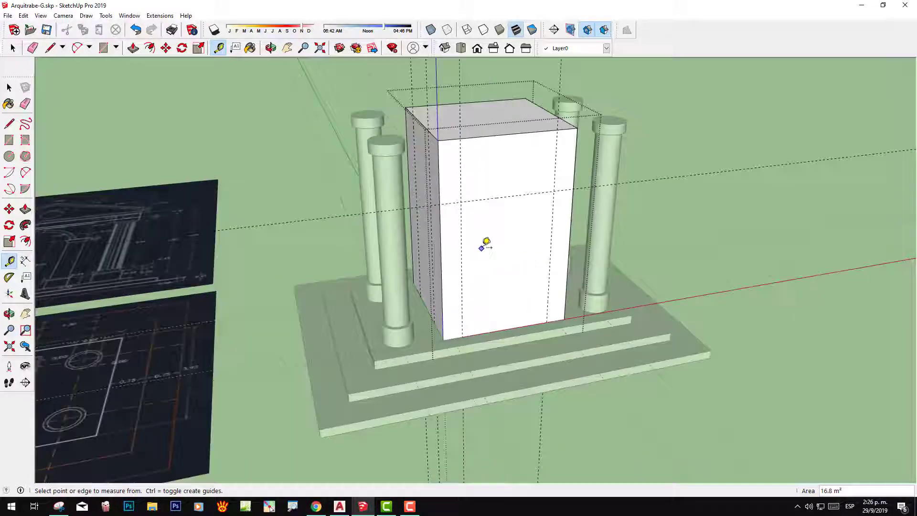
{"action": "mouse_move", "coordinate": [484, 241]}
{"action": "middle_mouse_down"}
{"action": "mouse_move", "coordinate": [497, 295]}
{"action": "mouse_move", "coordinate": [585, 310]}
{"action": "middle_mouse_up"}
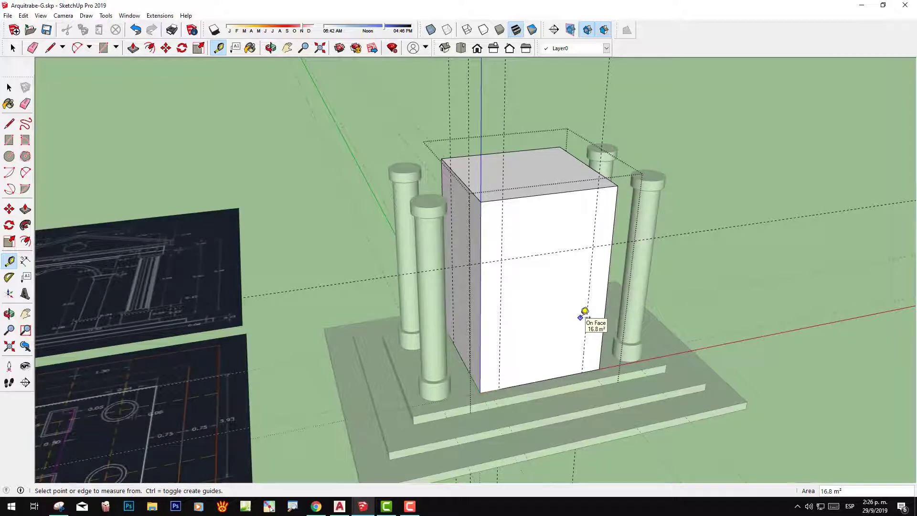
- Draw the opening rectangle on the front face from the guide intersection down to the base
{"action": "left_click", "coordinate": [9, 139]}
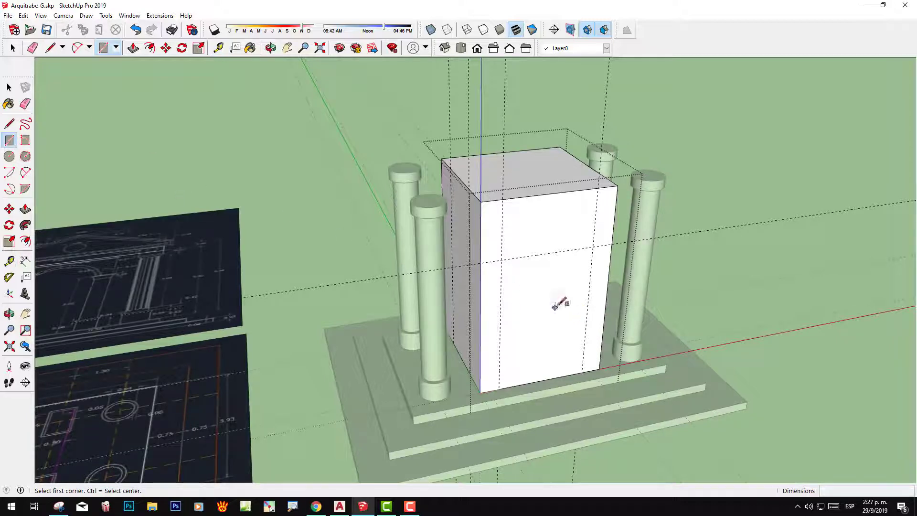
{"action": "left_click", "coordinate": [501, 260]}
{"action": "left_click", "coordinate": [591, 367]}
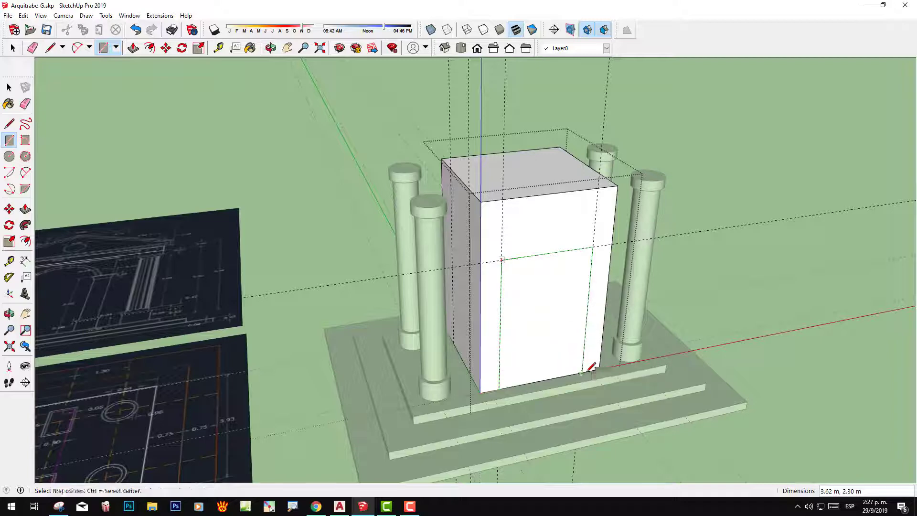
{"action": "mouse_move", "coordinate": [546, 297]}
{"action": "middle_mouse_down"}
{"action": "mouse_move", "coordinate": [556, 300]}
{"action": "mouse_move", "coordinate": [549, 311]}
{"action": "middle_mouse_up"}
- Push the opening rectangle 3.20 m back to cut a passage through the block
{"action": "key", "text": "p"}
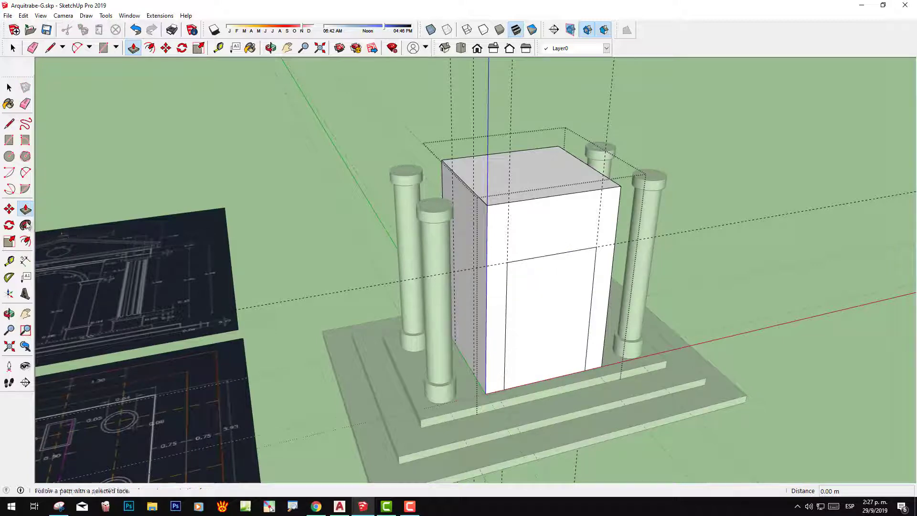
{"action": "left_click", "coordinate": [553, 340]}
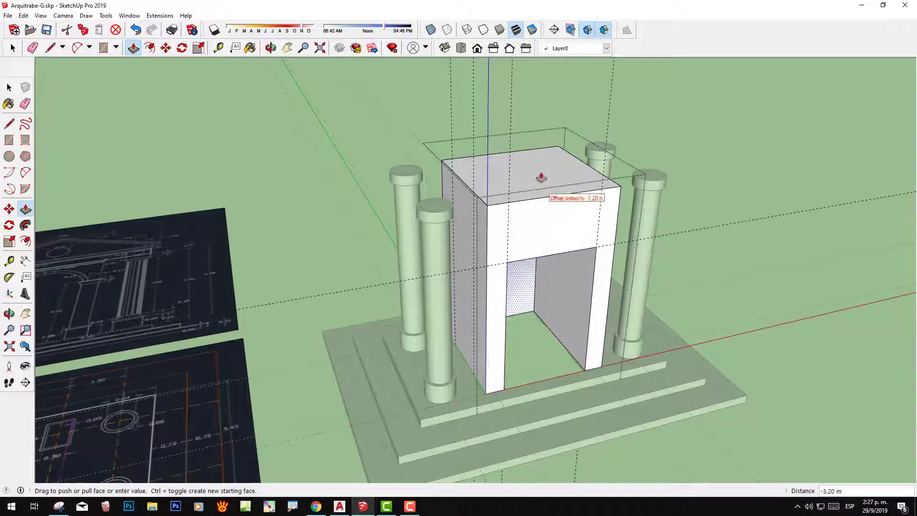
{"action": "left_click", "coordinate": [537, 152]}
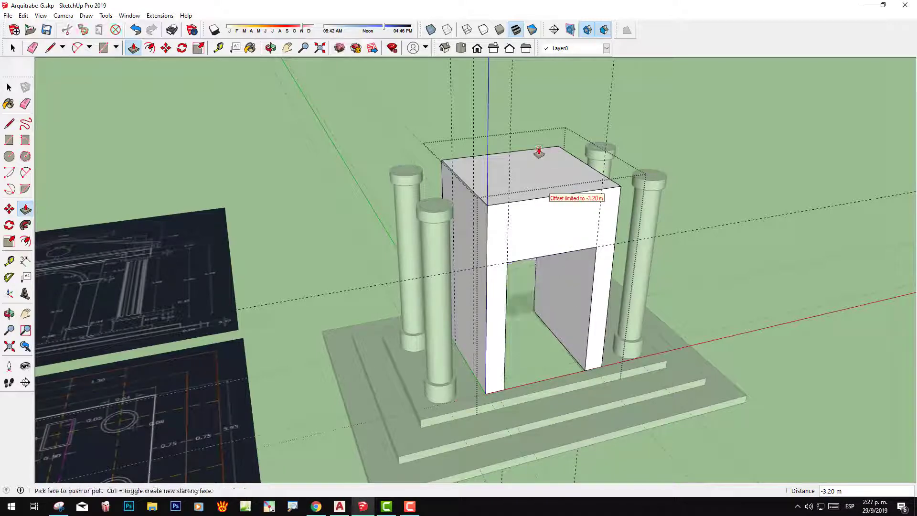
{"action": "mouse_move", "coordinate": [626, 292]}
{"action": "middle_mouse_down"}
{"action": "mouse_move", "coordinate": [485, 205]}
{"action": "mouse_move", "coordinate": [573, 231]}
{"action": "mouse_move", "coordinate": [734, 310]}
{"action": "mouse_move", "coordinate": [471, 304]}
{"action": "middle_mouse_up"}
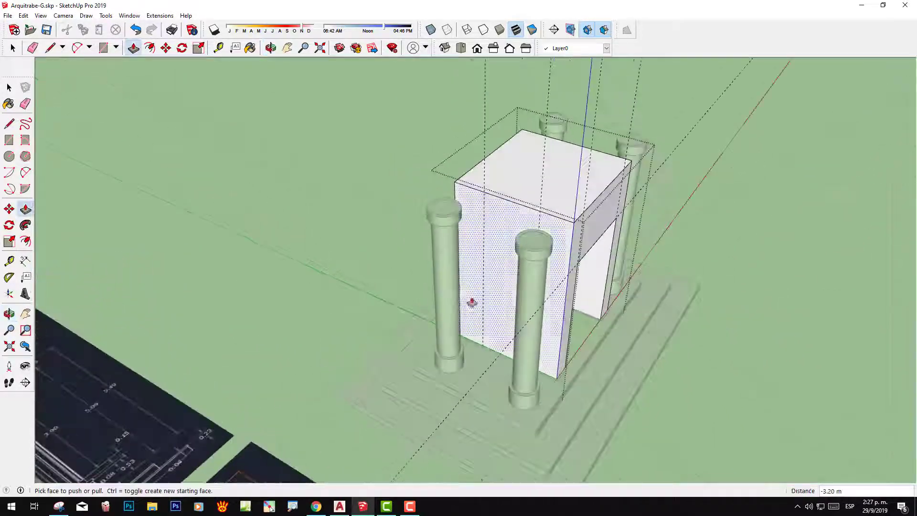
- Measure from the central block's top edge with the Tape Measure
{"action": "scroll", "coordinate": [498, 337], "scroll_direction": "up", "scroll_amount": 3}
{"action": "mouse_move", "coordinate": [497, 337]}
{"action": "middle_mouse_down"}
{"action": "mouse_move", "coordinate": [498, 327]}
{"action": "mouse_move", "coordinate": [501, 338]}
{"action": "middle_mouse_up"}
{"action": "scroll", "coordinate": [500, 338], "scroll_direction": "down", "scroll_amount": 5}
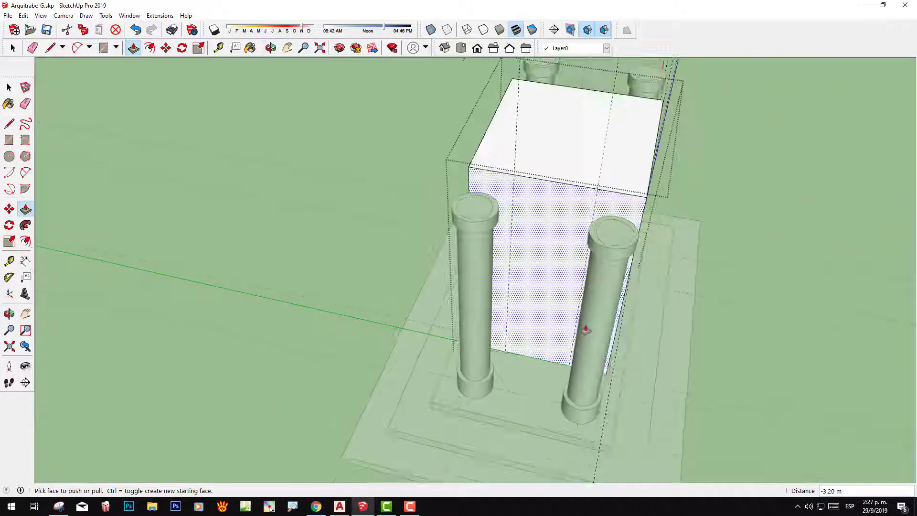
{"action": "middle_click_drag", "start_coordinate": [583, 327], "coordinate": [457, 254]}
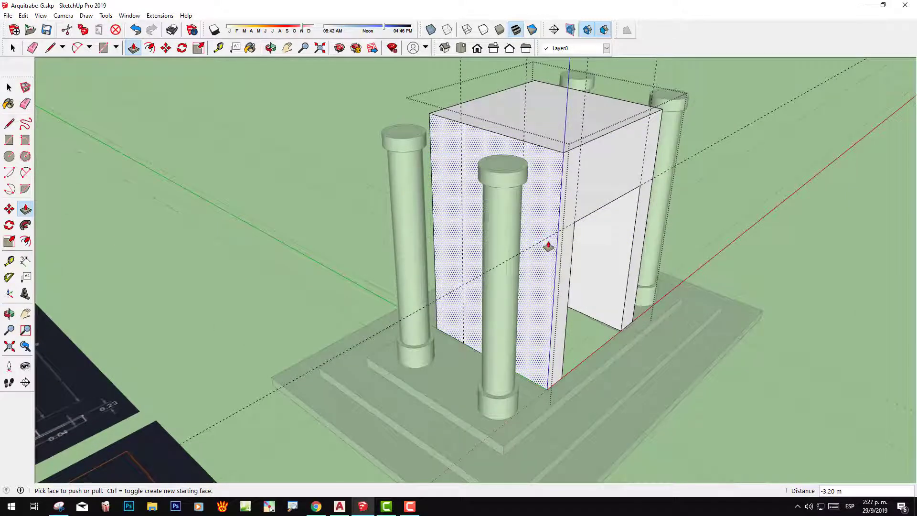
{"action": "left_click", "coordinate": [9, 261]}
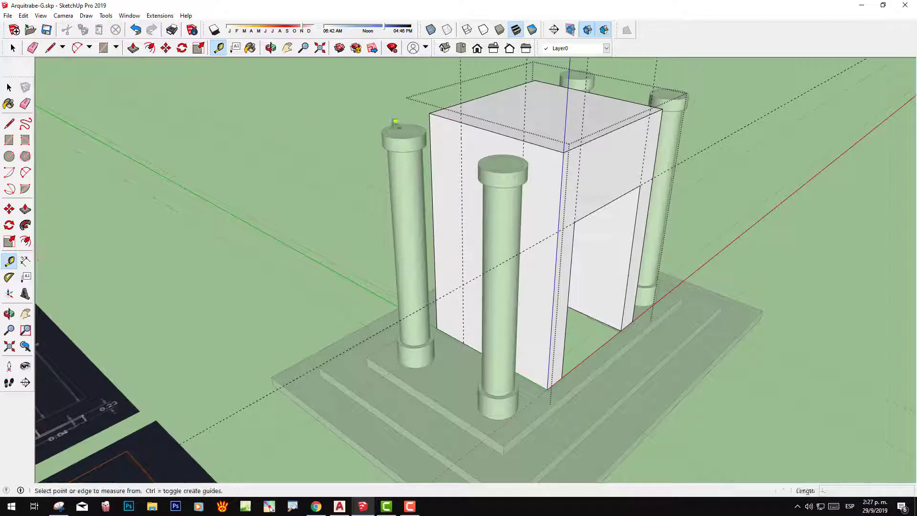
{"action": "left_click", "coordinate": [478, 122]}
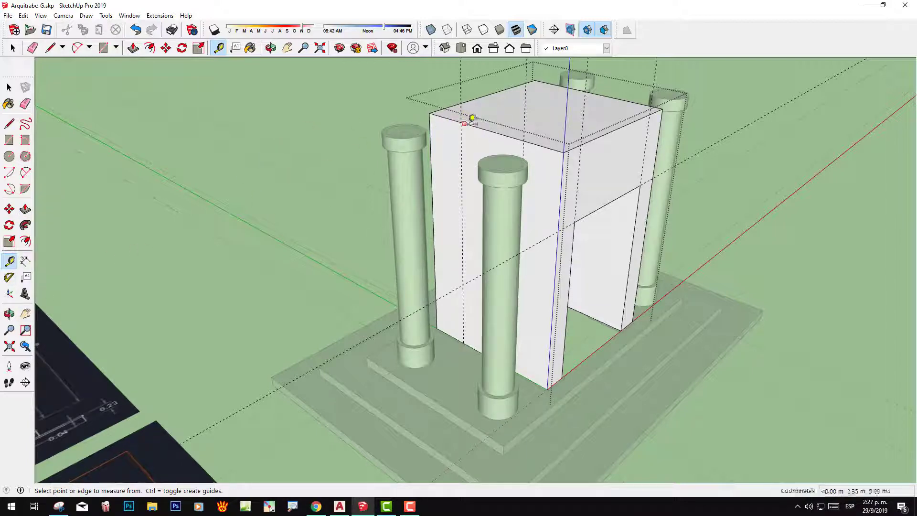
{"action": "left_click", "coordinate": [478, 121]}
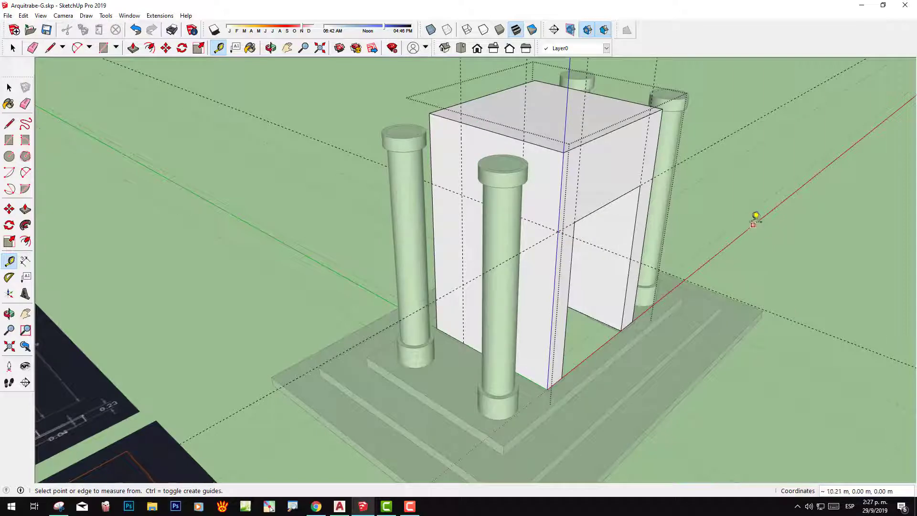
{"action": "middle_click_drag", "start_coordinate": [757, 215], "coordinate": [362, 208]}
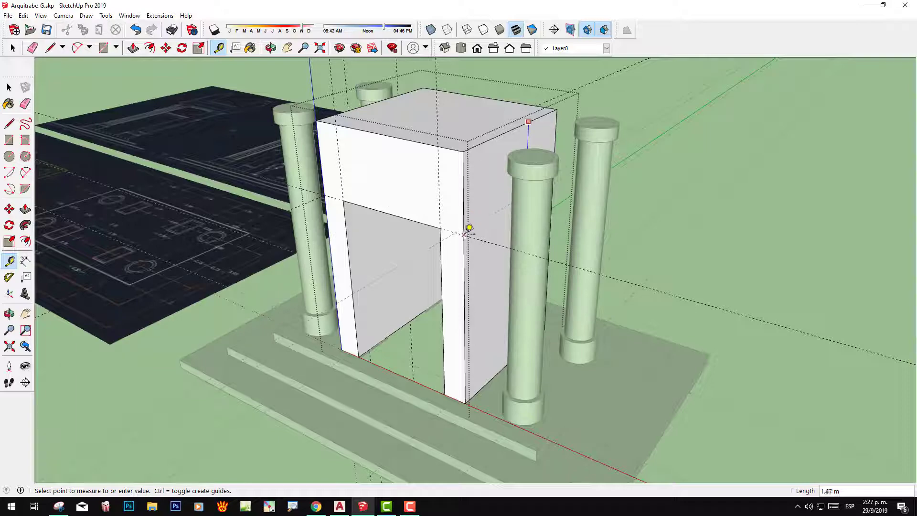
{"action": "mouse_move", "coordinate": [415, 246]}
{"action": "middle_mouse_down"}
{"action": "mouse_move", "coordinate": [608, 198]}
{"action": "mouse_move", "coordinate": [716, 198]}
{"action": "mouse_move", "coordinate": [528, 225]}
{"action": "middle_mouse_up"}
- Draw a tall rectangle on the block's side face reaching down to its base
{"action": "key", "text": "r"}
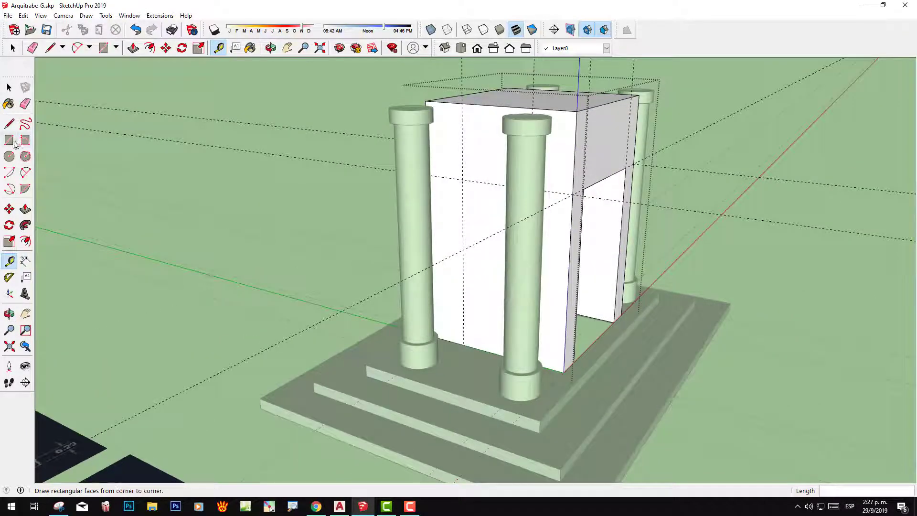
{"action": "mouse_move", "coordinate": [437, 218]}
{"action": "middle_mouse_down"}
{"action": "mouse_move", "coordinate": [491, 188]}
{"action": "mouse_move", "coordinate": [601, 289]}
{"action": "middle_mouse_up"}
{"action": "left_click", "coordinate": [473, 186]}
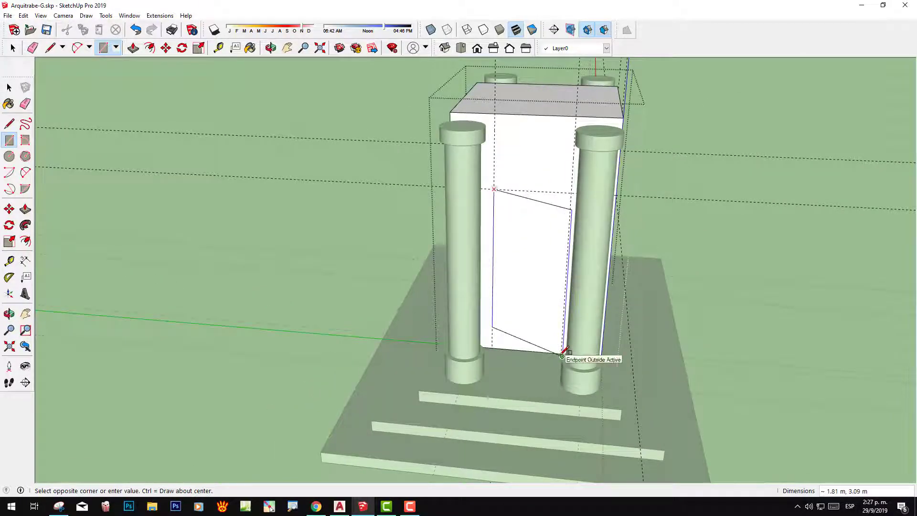
{"action": "mouse_move", "coordinate": [562, 355]}
{"action": "middle_mouse_down"}
{"action": "mouse_move", "coordinate": [593, 368]}
{"action": "mouse_move", "coordinate": [569, 346]}
{"action": "middle_mouse_up"}
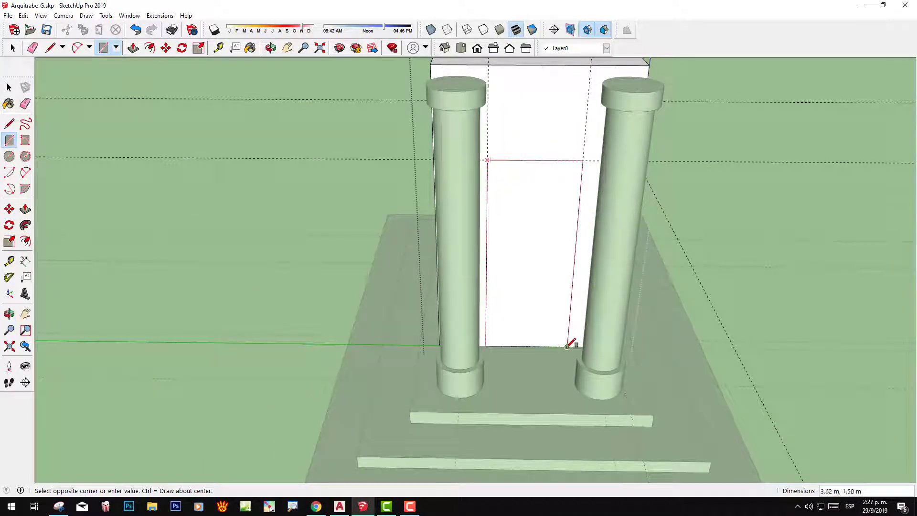
{"action": "left_click", "coordinate": [567, 346]}
{"action": "middle_click_drag", "start_coordinate": [546, 277], "coordinate": [481, 301]}
- Push the side rectangle inward to form a recess, then orbit to inspect it
{"action": "key", "text": "p"}
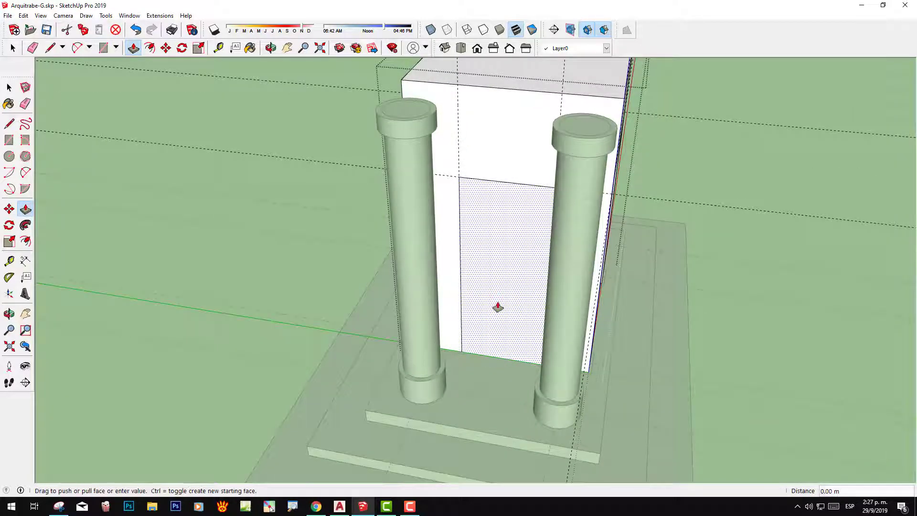
{"action": "left_click", "coordinate": [498, 307]}
{"action": "left_click", "coordinate": [514, 263]}
{"action": "middle_click_drag", "start_coordinate": [545, 283], "coordinate": [266, 234]}
{"action": "key", "text": "space"}
{"action": "mouse_move", "coordinate": [358, 229]}
{"action": "middle_mouse_down"}
{"action": "mouse_move", "coordinate": [545, 175]}
{"action": "mouse_move", "coordinate": [409, 187]}
{"action": "mouse_move", "coordinate": [466, 233]}
{"action": "middle_mouse_up"}
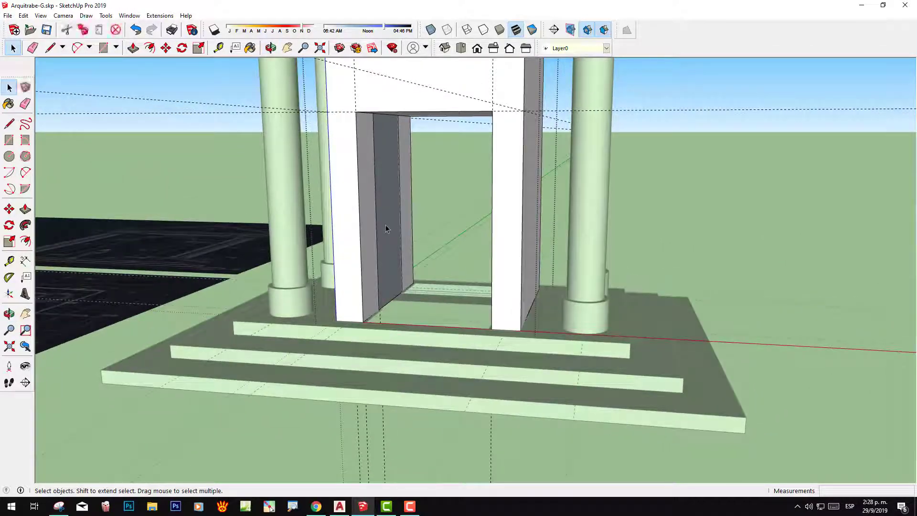
{"action": "mouse_move", "coordinate": [386, 228]}
{"action": "middle_mouse_down"}
{"action": "mouse_move", "coordinate": [428, 191]}
{"action": "mouse_move", "coordinate": [558, 208]}
{"action": "mouse_move", "coordinate": [612, 248]}
{"action": "mouse_move", "coordinate": [526, 258]}
{"action": "mouse_move", "coordinate": [488, 244]}
{"action": "middle_mouse_up"}
{"action": "mouse_move", "coordinate": [447, 245]}
{"action": "middle_mouse_down"}
{"action": "mouse_move", "coordinate": [418, 249]}
{"action": "mouse_move", "coordinate": [690, 274]}
{"action": "middle_mouse_up"}
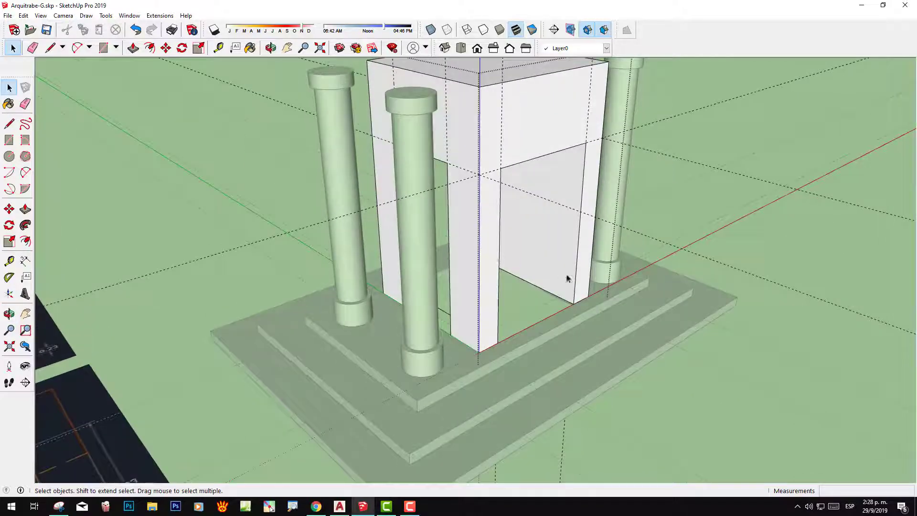
{"action": "mouse_move", "coordinate": [567, 278]}
{"action": "middle_mouse_down"}
{"action": "mouse_move", "coordinate": [517, 354]}
{"action": "mouse_move", "coordinate": [511, 275]}
{"action": "middle_mouse_up"}
{"action": "scroll", "coordinate": [507, 338], "scroll_direction": "up", "scroll_amount": 3}
{"action": "scroll", "coordinate": [507, 338], "scroll_direction": "up", "scroll_amount": 3}
{"action": "scroll", "coordinate": [508, 338], "scroll_direction": "down", "scroll_amount": 5}
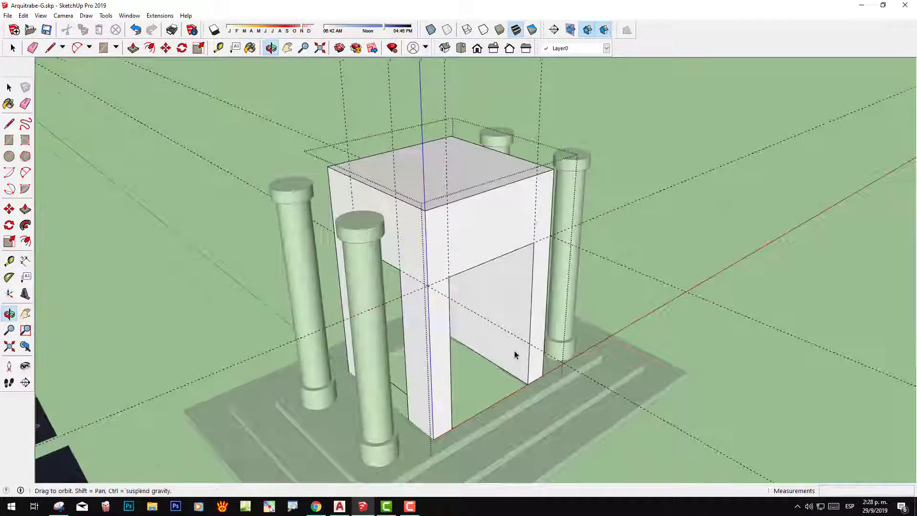
{"action": "scroll", "coordinate": [509, 286], "scroll_direction": "up", "scroll_amount": 3}
- Draw a rectangle on the inner side wall and push it 0.50 m through the wall
{"action": "middle_click_drag", "start_coordinate": [501, 307], "coordinate": [493, 272]}
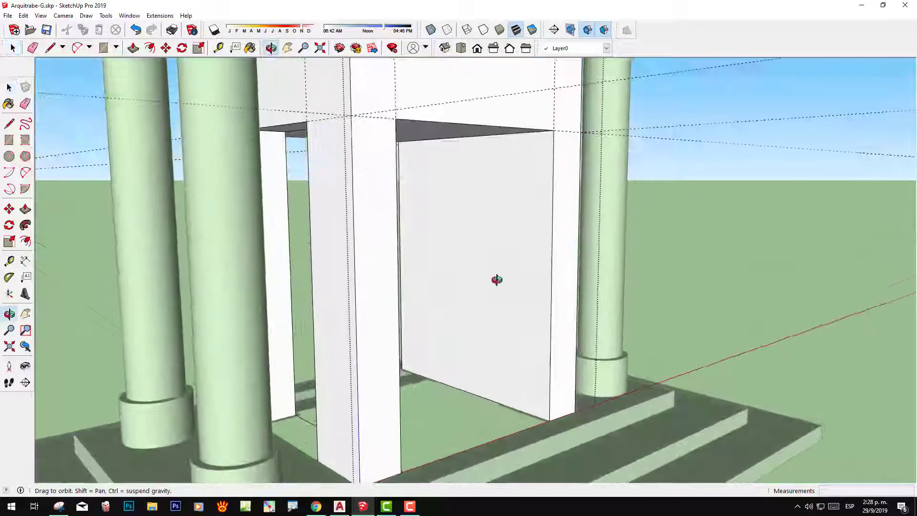
{"action": "left_click", "coordinate": [9, 140]}
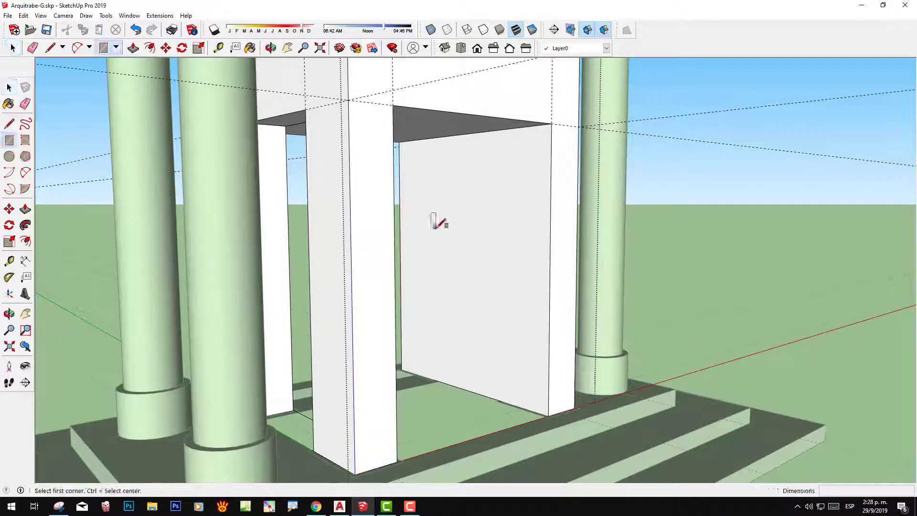
{"action": "left_click", "coordinate": [448, 195]}
{"action": "left_click", "coordinate": [495, 318]}
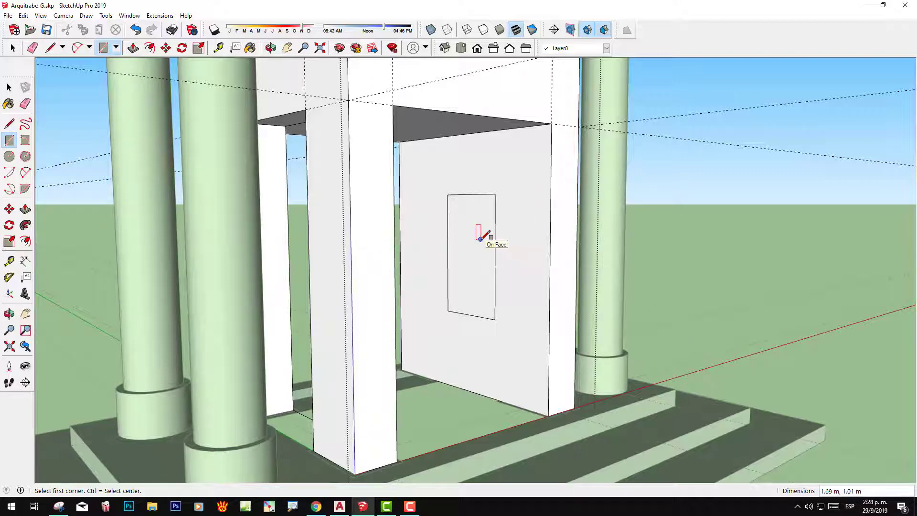
{"action": "left_click", "coordinate": [24, 210]}
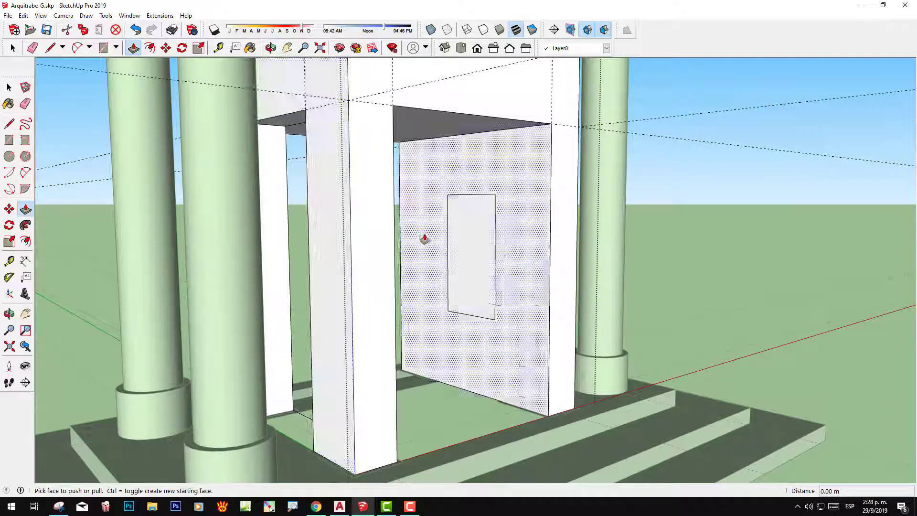
{"action": "left_click", "coordinate": [470, 266]}
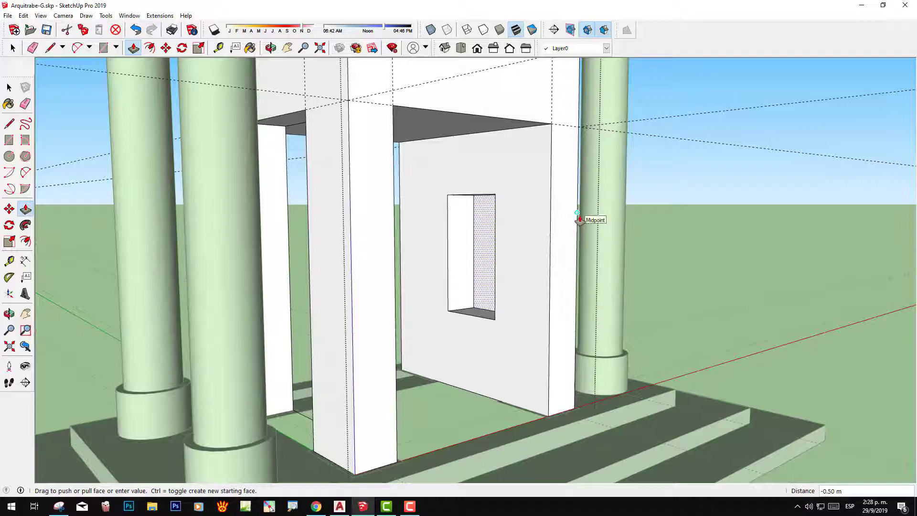
{"action": "left_click", "coordinate": [471, 241]}
{"action": "mouse_move", "coordinate": [493, 256]}
{"action": "middle_mouse_down"}
{"action": "mouse_move", "coordinate": [358, 292]}
{"action": "mouse_move", "coordinate": [138, 297]}
{"action": "mouse_move", "coordinate": [475, 303]}
{"action": "middle_mouse_up"}
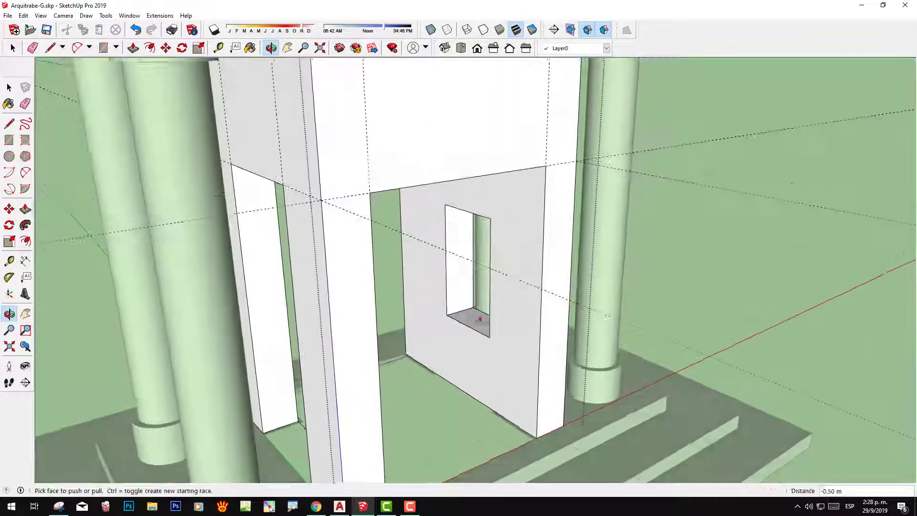
- Lower the opening's sill 1.10 m to the floor and widen its jamb leftward
{"action": "left_click_drag", "start_coordinate": [479, 324], "coordinate": [446, 384]}
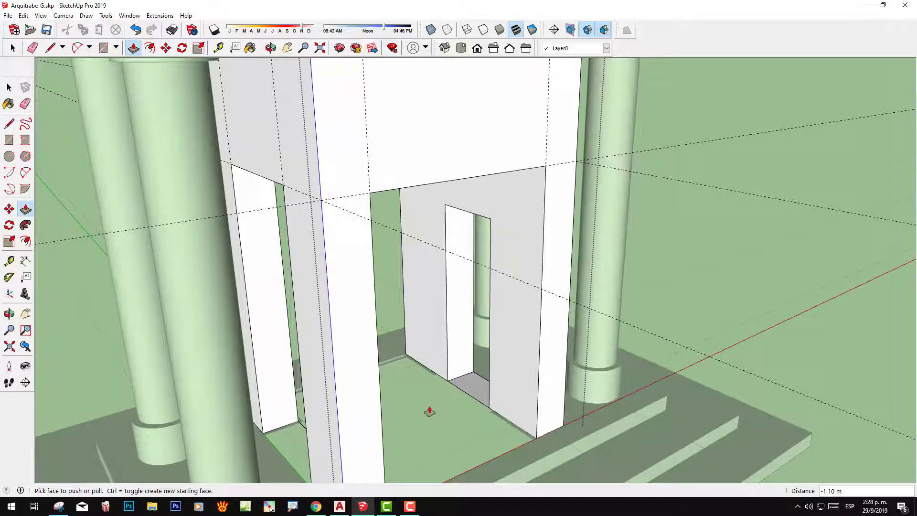
{"action": "mouse_move", "coordinate": [458, 357]}
{"action": "middle_mouse_down"}
{"action": "mouse_move", "coordinate": [462, 339]}
{"action": "mouse_move", "coordinate": [468, 352]}
{"action": "middle_mouse_up"}
{"action": "scroll", "coordinate": [469, 351], "scroll_direction": "down", "scroll_amount": 2}
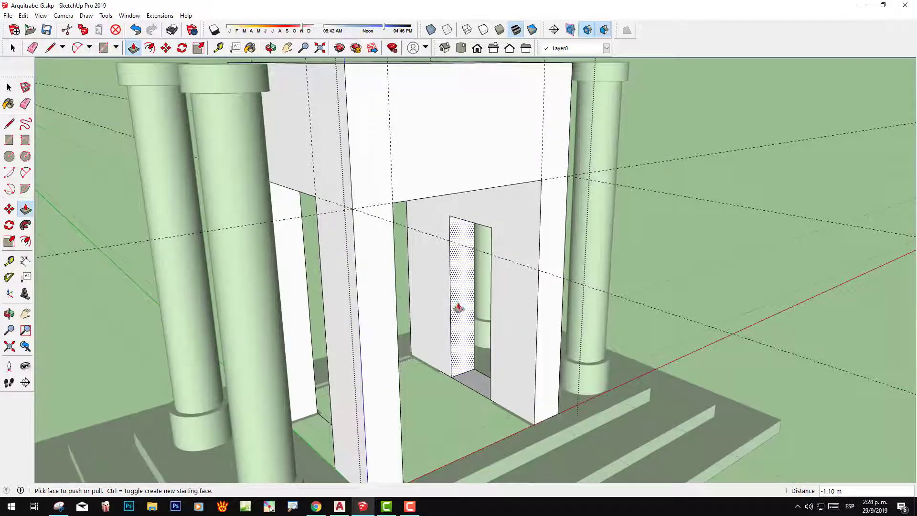
{"action": "mouse_move", "coordinate": [458, 308]}
{"action": "left_mouse_down"}
{"action": "mouse_move", "coordinate": [315, 302]}
{"action": "mouse_move", "coordinate": [292, 270]}
{"action": "left_mouse_up"}
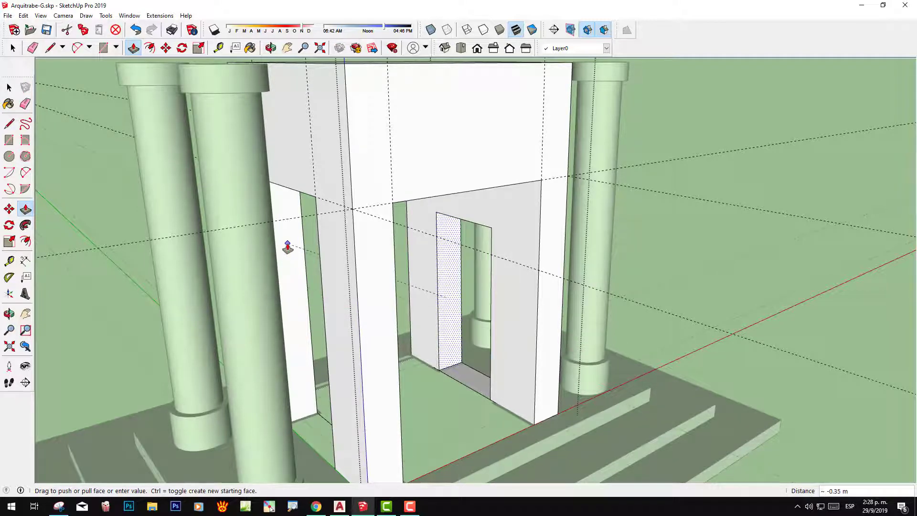
{"action": "left_click_drag", "start_coordinate": [289, 283], "coordinate": [290, 283]}
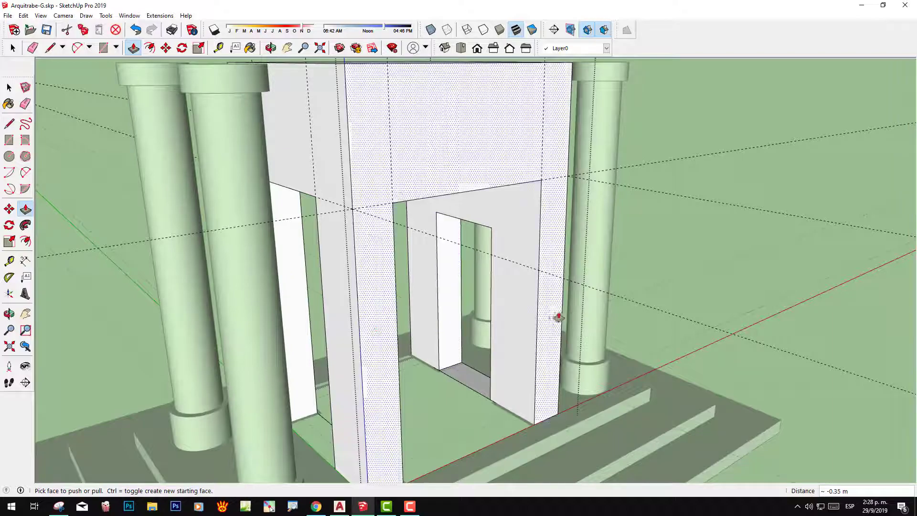
{"action": "mouse_move", "coordinate": [557, 316]}
{"action": "middle_mouse_down"}
{"action": "mouse_move", "coordinate": [296, 316]}
{"action": "mouse_move", "coordinate": [460, 307]}
{"action": "mouse_move", "coordinate": [237, 302]}
{"action": "mouse_move", "coordinate": [381, 262]}
{"action": "mouse_move", "coordinate": [364, 248]}
{"action": "middle_mouse_up"}
{"action": "scroll", "coordinate": [324, 258], "scroll_direction": "up", "scroll_amount": 3}
{"action": "scroll", "coordinate": [325, 257], "scroll_direction": "up", "scroll_amount": 3}
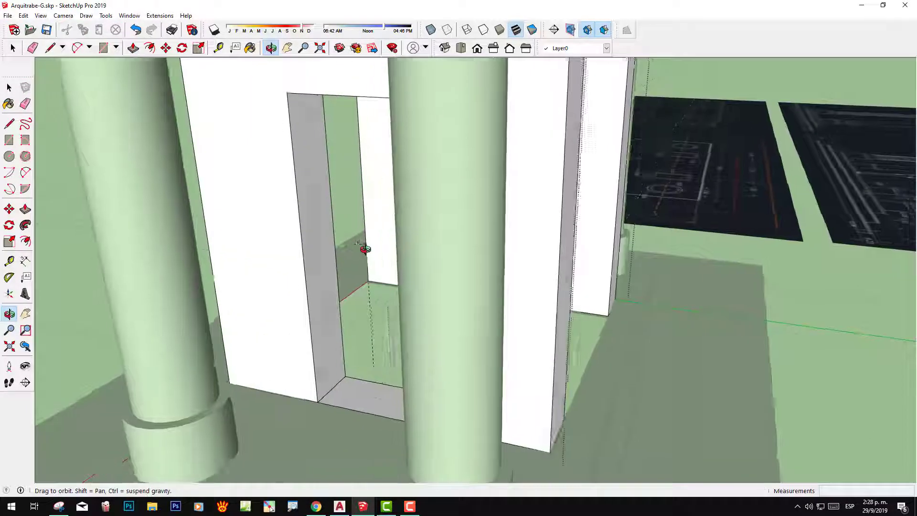
- Push both jamb faces of the side doorway to adjust its width
{"action": "scroll", "coordinate": [358, 260], "scroll_direction": "up", "scroll_amount": 2}
{"action": "left_click", "coordinate": [351, 275]}
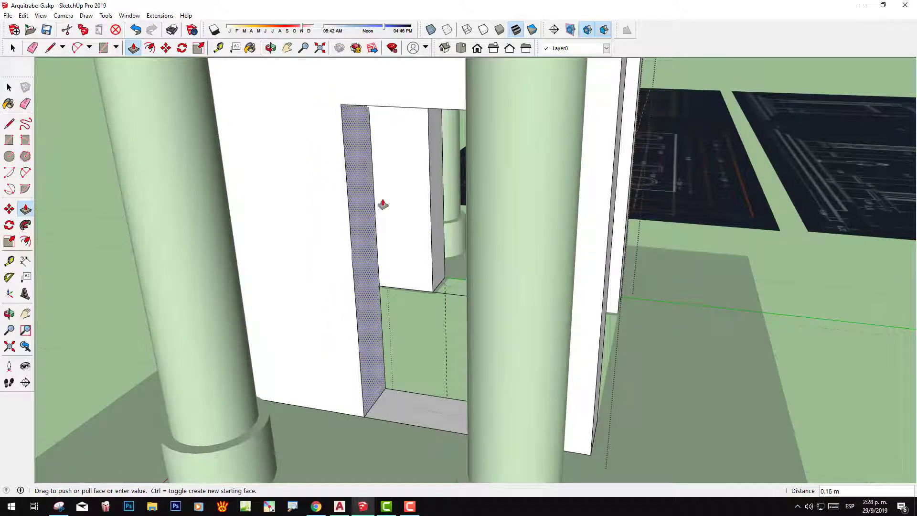
{"action": "left_click", "coordinate": [380, 282]}
{"action": "mouse_move", "coordinate": [380, 282]}
{"action": "middle_mouse_down"}
{"action": "mouse_move", "coordinate": [287, 291]}
{"action": "mouse_move", "coordinate": [303, 301]}
{"action": "mouse_move", "coordinate": [235, 293]}
{"action": "middle_mouse_up"}
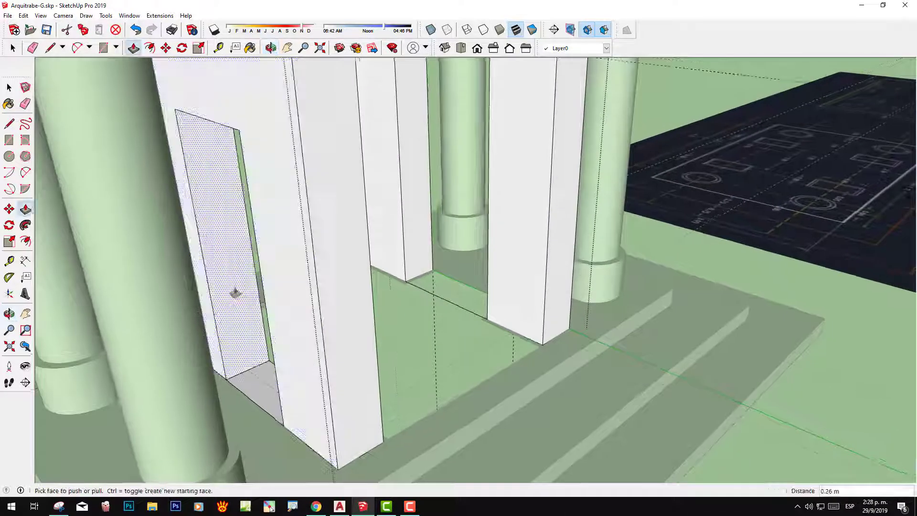
{"action": "left_click", "coordinate": [239, 286]}
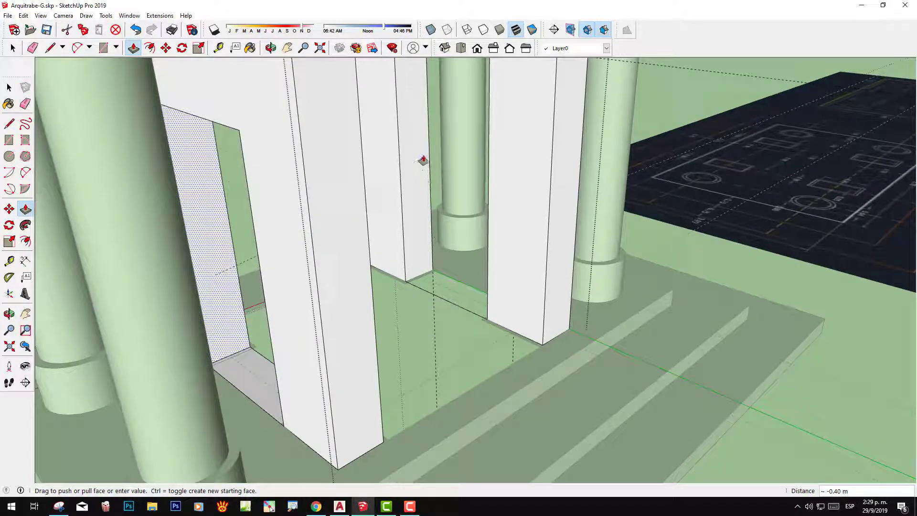
{"action": "left_click", "coordinate": [411, 201]}
{"action": "scroll", "coordinate": [411, 201], "scroll_direction": "down", "scroll_amount": 3}
{"action": "scroll", "coordinate": [416, 200], "scroll_direction": "down", "scroll_amount": 2}
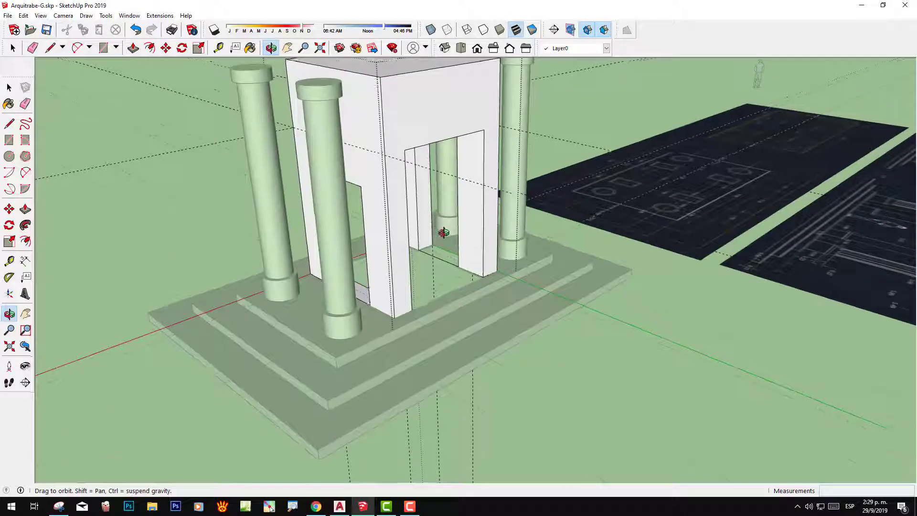
{"action": "scroll", "coordinate": [420, 201], "scroll_direction": "down", "scroll_amount": 1}
{"action": "scroll", "coordinate": [424, 201], "scroll_direction": "down", "scroll_amount": 1}
- Push the opening's ceiling face back 0.83 m
{"action": "mouse_move", "coordinate": [425, 202]}
{"action": "middle_mouse_down"}
{"action": "mouse_move", "coordinate": [471, 328]}
{"action": "mouse_move", "coordinate": [428, 235]}
{"action": "mouse_move", "coordinate": [436, 211]}
{"action": "mouse_move", "coordinate": [453, 257]}
{"action": "mouse_move", "coordinate": [450, 227]}
{"action": "middle_mouse_up"}
{"action": "scroll", "coordinate": [430, 348], "scroll_direction": "up", "scroll_amount": 3}
{"action": "scroll", "coordinate": [428, 321], "scroll_direction": "up", "scroll_amount": 3}
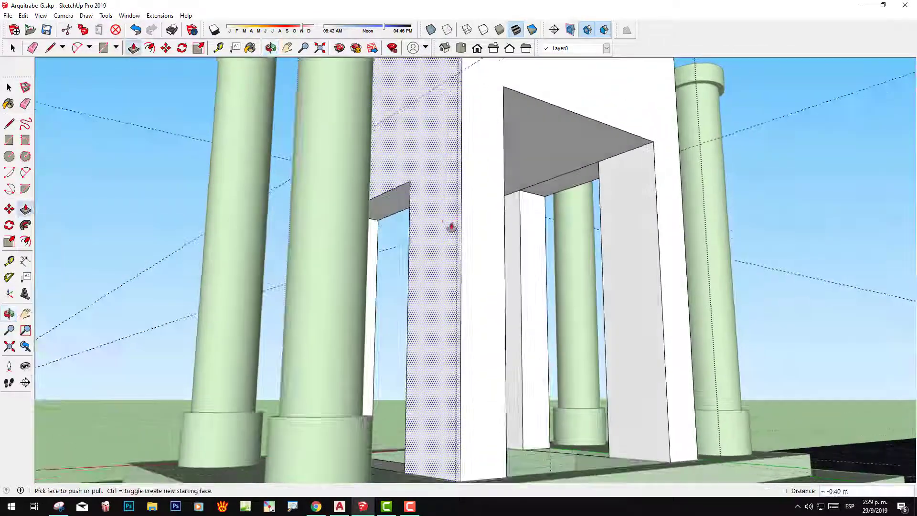
{"action": "left_click", "coordinate": [392, 203]}
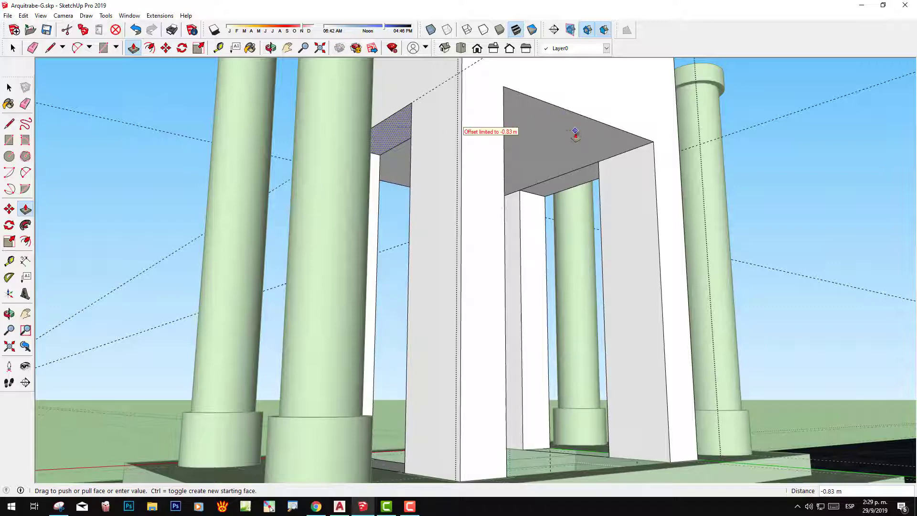
{"action": "left_click", "coordinate": [560, 136]}
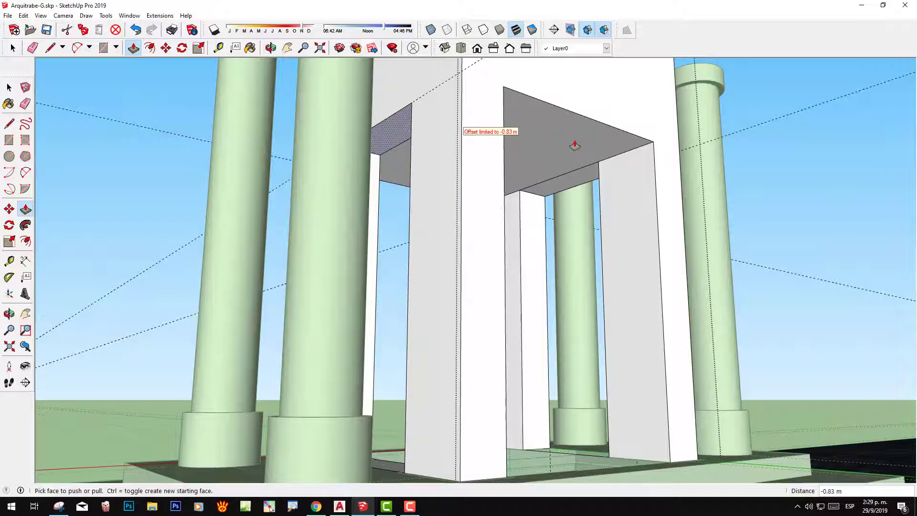
{"action": "left_click", "coordinate": [26, 104]}
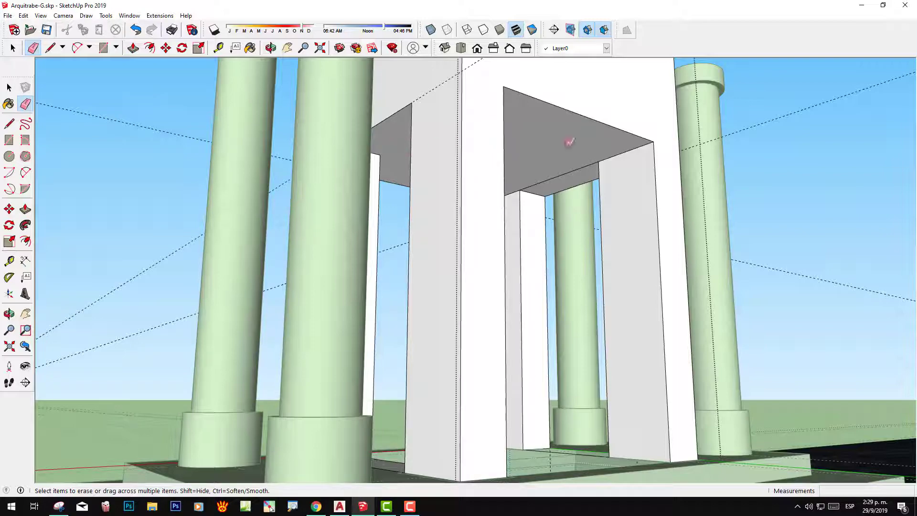
{"action": "mouse_move", "coordinate": [579, 167]}
{"action": "middle_mouse_down"}
{"action": "mouse_move", "coordinate": [366, 159]}
{"action": "mouse_move", "coordinate": [380, 248]}
{"action": "mouse_move", "coordinate": [427, 382]}
{"action": "mouse_move", "coordinate": [549, 393]}
{"action": "mouse_move", "coordinate": [558, 416]}
{"action": "middle_mouse_up"}
{"action": "scroll", "coordinate": [368, 435], "scroll_direction": "down", "scroll_amount": 5}
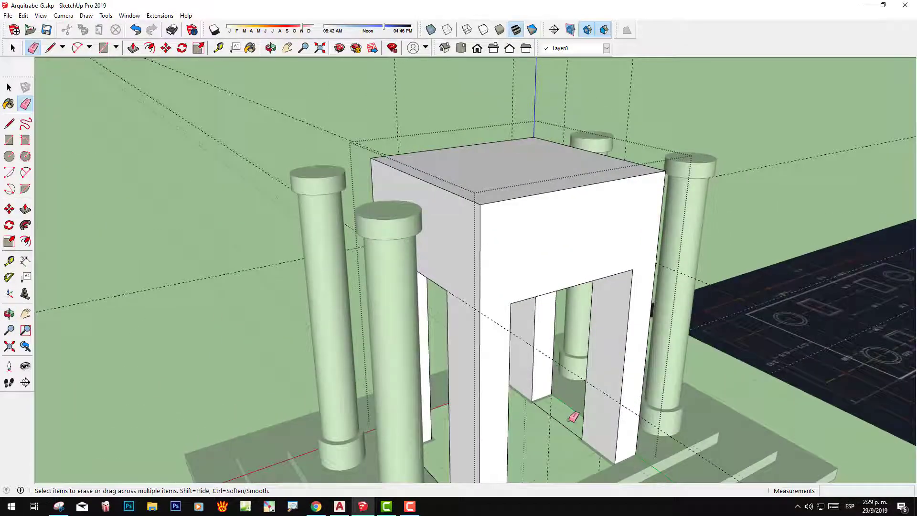
{"action": "scroll", "coordinate": [566, 421], "scroll_direction": "down", "scroll_amount": 3}
{"action": "mouse_move", "coordinate": [566, 421]}
{"action": "middle_mouse_down"}
{"action": "mouse_move", "coordinate": [532, 400]}
{"action": "mouse_move", "coordinate": [460, 389]}
{"action": "middle_mouse_up"}
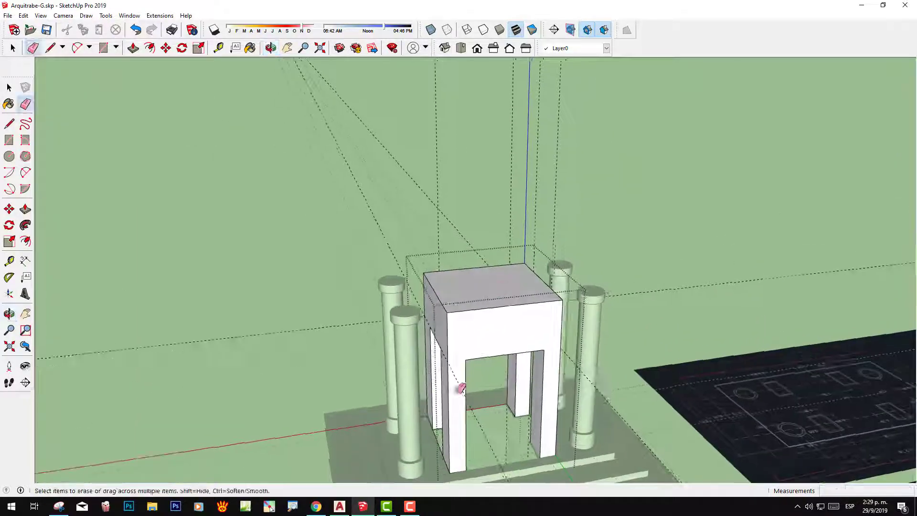
- Remove all dashed guide lines with Edit > Delete Guides
{"action": "key", "text": "space"}
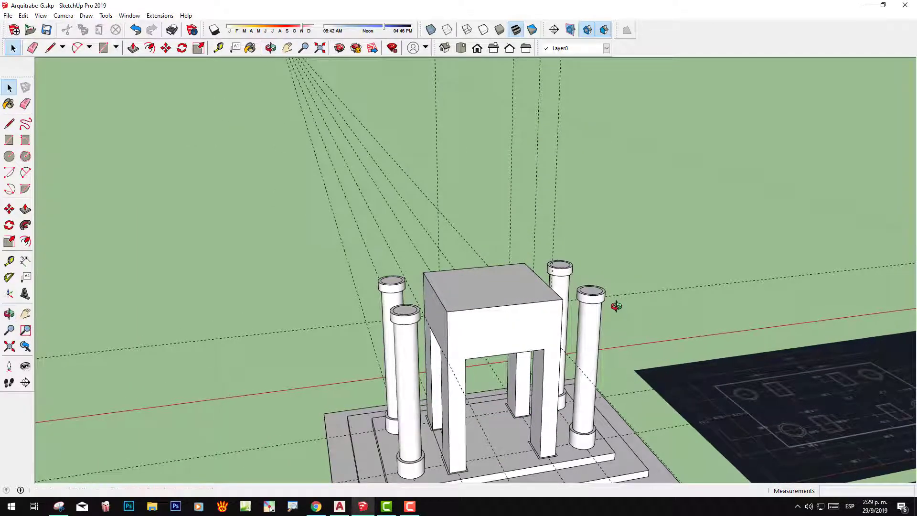
{"action": "middle_click_drag", "start_coordinate": [557, 339], "coordinate": [581, 289]}
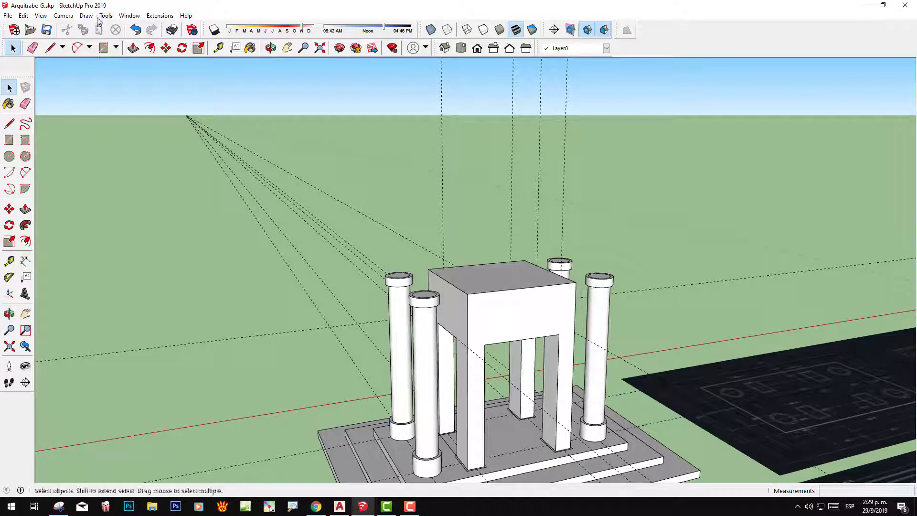
{"action": "left_click", "coordinate": [23, 16]}
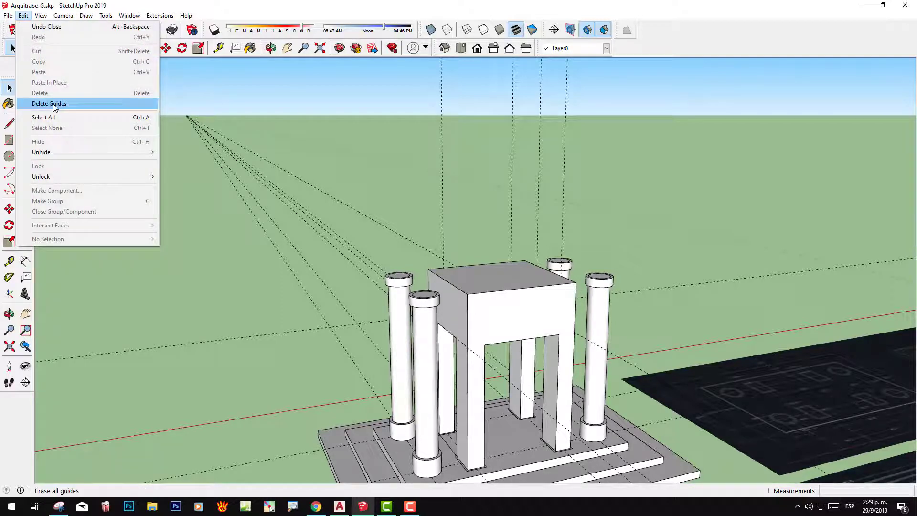
{"action": "left_click", "coordinate": [38, 103]}
{"action": "mouse_move", "coordinate": [487, 326]}
{"action": "middle_mouse_down"}
{"action": "mouse_move", "coordinate": [536, 307]}
{"action": "mouse_move", "coordinate": [536, 246]}
{"action": "mouse_move", "coordinate": [374, 215]}
{"action": "mouse_move", "coordinate": [251, 218]}
{"action": "mouse_move", "coordinate": [559, 268]}
{"action": "mouse_move", "coordinate": [608, 335]}
{"action": "mouse_move", "coordinate": [573, 353]}
{"action": "mouse_move", "coordinate": [485, 222]}
{"action": "mouse_move", "coordinate": [624, 242]}
{"action": "mouse_move", "coordinate": [635, 340]}
{"action": "mouse_move", "coordinate": [542, 328]}
{"action": "middle_mouse_up"}
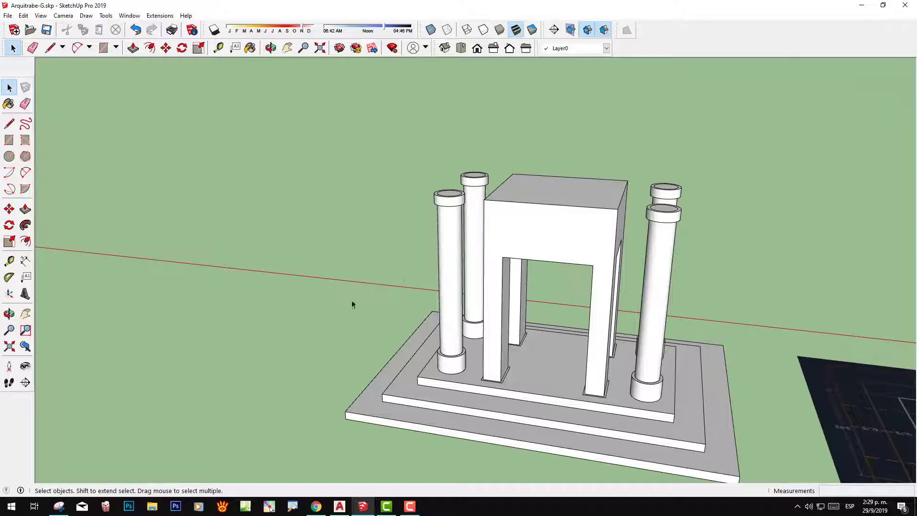
{"action": "middle_click_drag", "start_coordinate": [404, 400], "coordinate": [411, 324]}
{"action": "scroll", "coordinate": [536, 370], "scroll_direction": "up", "scroll_amount": 3}
{"action": "scroll", "coordinate": [448, 349], "scroll_direction": "up", "scroll_amount": 3}
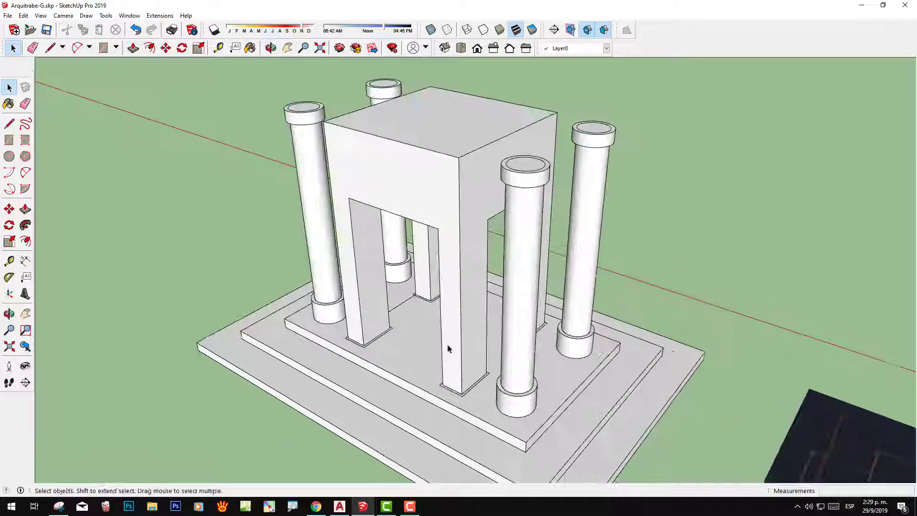
{"action": "scroll", "coordinate": [481, 385], "scroll_direction": "up", "scroll_amount": 4}
{"action": "middle_click_drag", "start_coordinate": [482, 385], "coordinate": [500, 404]}
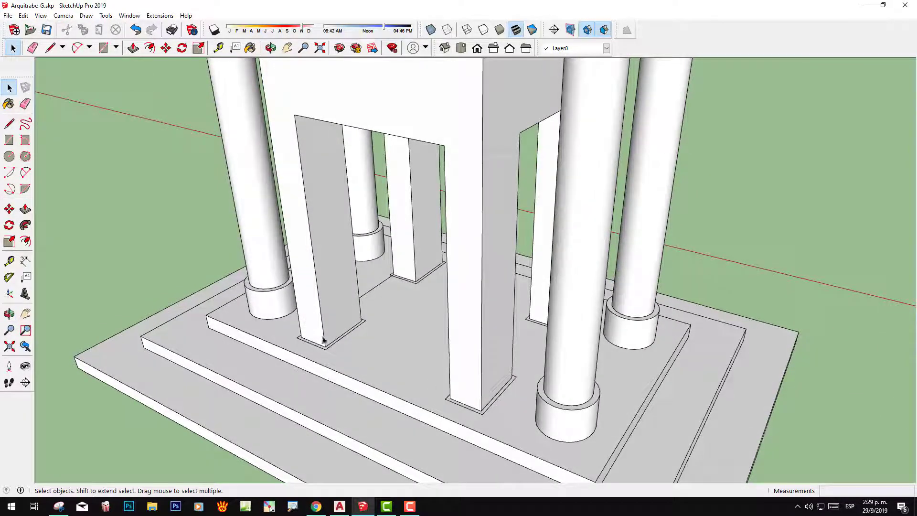
{"action": "middle_click_drag", "start_coordinate": [323, 340], "coordinate": [414, 310]}
{"action": "scroll", "coordinate": [281, 291], "scroll_direction": "down", "scroll_amount": 5}
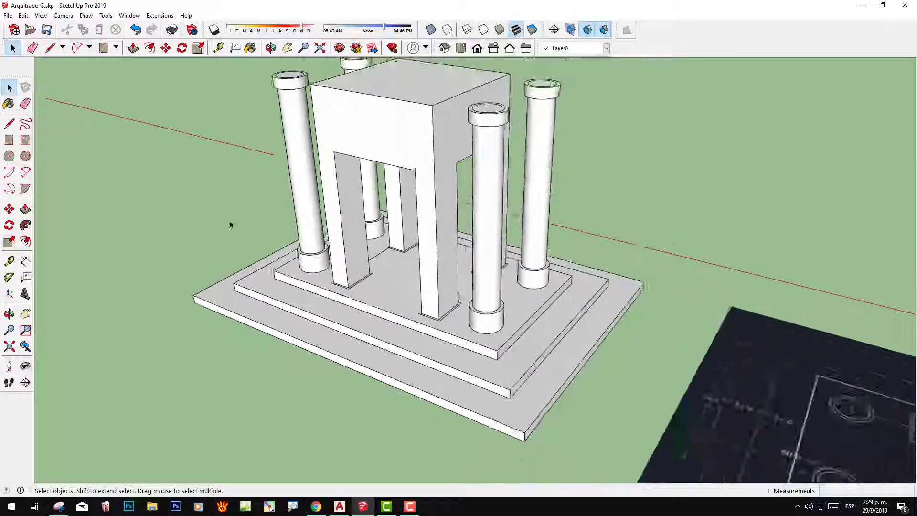
{"action": "mouse_move", "coordinate": [673, 396]}
{"action": "middle_mouse_down"}
{"action": "mouse_move", "coordinate": [170, 302]}
{"action": "mouse_move", "coordinate": [475, 406]}
{"action": "middle_mouse_up"}
{"action": "scroll", "coordinate": [170, 301], "scroll_direction": "up", "scroll_amount": 3}
{"action": "scroll", "coordinate": [610, 267], "scroll_direction": "up", "scroll_amount": 3}
{"action": "scroll", "coordinate": [610, 268], "scroll_direction": "up", "scroll_amount": 3}
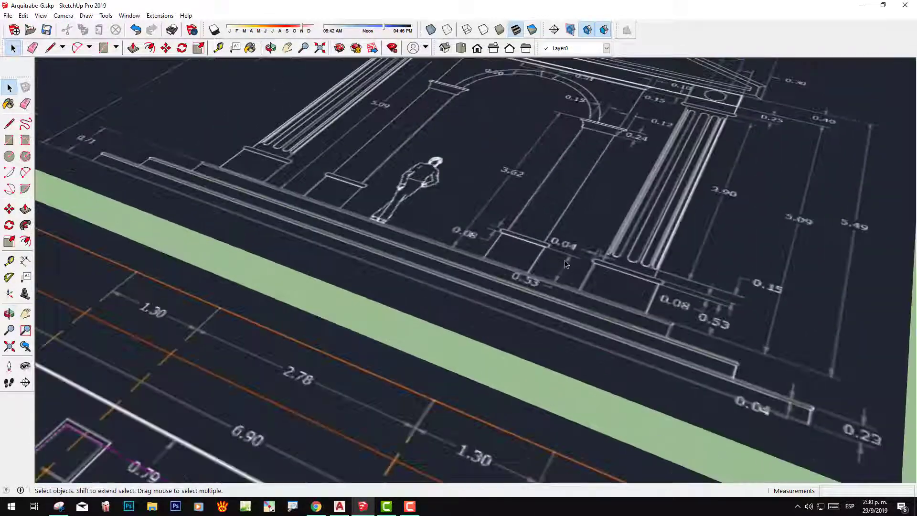
{"action": "scroll", "coordinate": [538, 283], "scroll_direction": "up", "scroll_amount": 2}
{"action": "scroll", "coordinate": [550, 261], "scroll_direction": "down", "scroll_amount": 5}
{"action": "scroll", "coordinate": [792, 351], "scroll_direction": "down", "scroll_amount": 2}
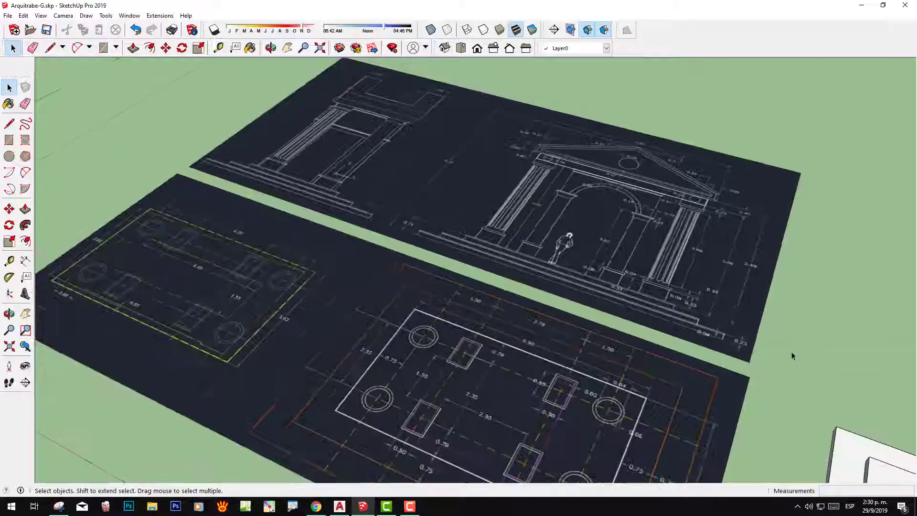
{"action": "scroll", "coordinate": [792, 352], "scroll_direction": "up", "scroll_amount": 4}
{"action": "middle_click_drag", "start_coordinate": [791, 352], "coordinate": [662, 279]}
{"action": "scroll", "coordinate": [663, 279], "scroll_direction": "up", "scroll_amount": 3}
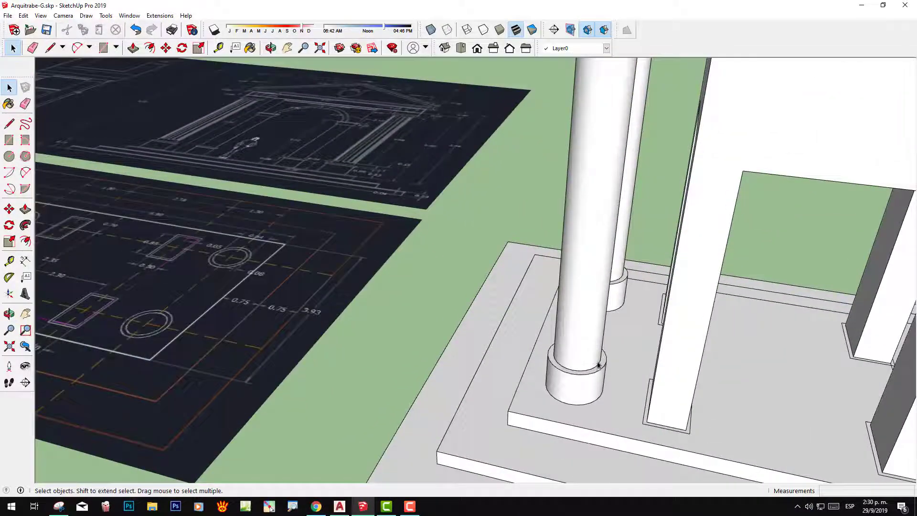
{"action": "middle_click_drag", "start_coordinate": [659, 351], "coordinate": [659, 297], "text": "shift"}
{"action": "scroll", "coordinate": [675, 302], "scroll_direction": "up", "scroll_amount": 2}
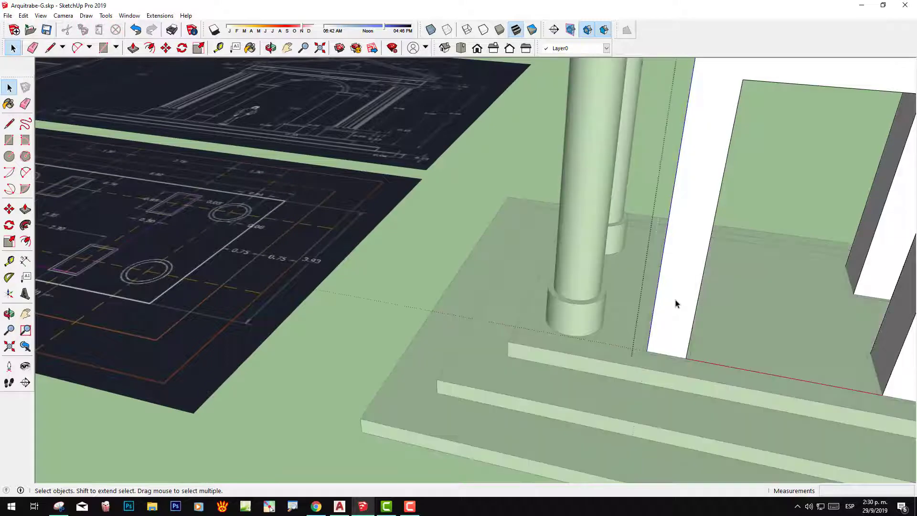
{"action": "scroll", "coordinate": [676, 302], "scroll_direction": "up", "scroll_amount": 2}
{"action": "scroll", "coordinate": [675, 301], "scroll_direction": "up", "scroll_amount": 2}
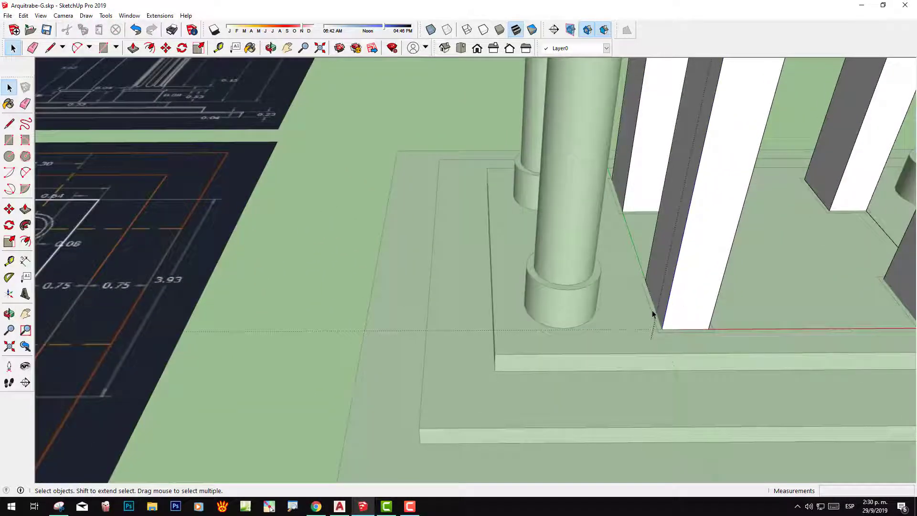
{"action": "scroll", "coordinate": [654, 316], "scroll_direction": "up", "scroll_amount": 2}
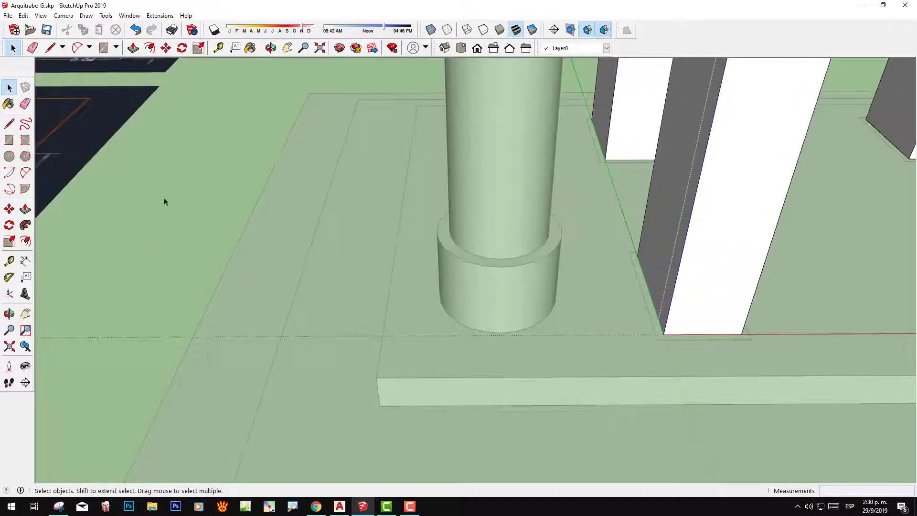
- Draw a rectangle around the front pier's base and raise it 0.53 m into a plinth
{"action": "left_click", "coordinate": [9, 140]}
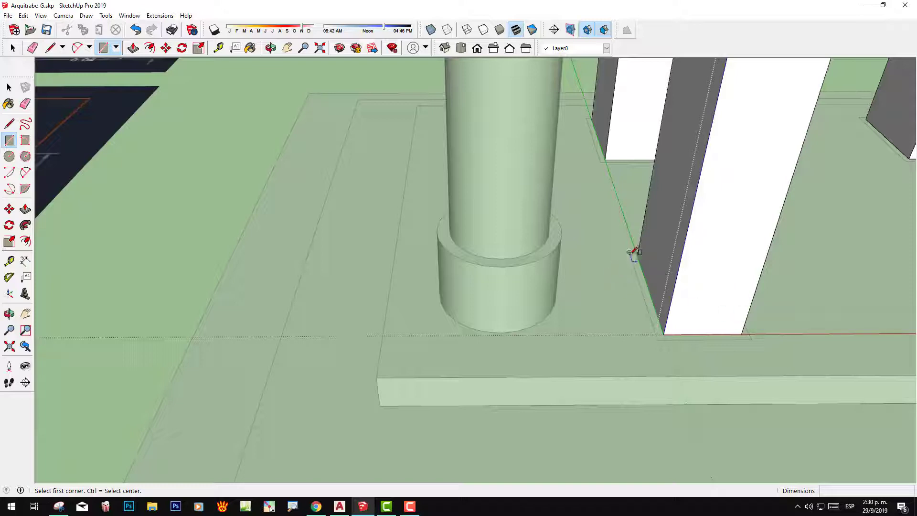
{"action": "left_click", "coordinate": [629, 252]}
{"action": "left_click", "coordinate": [752, 339]}
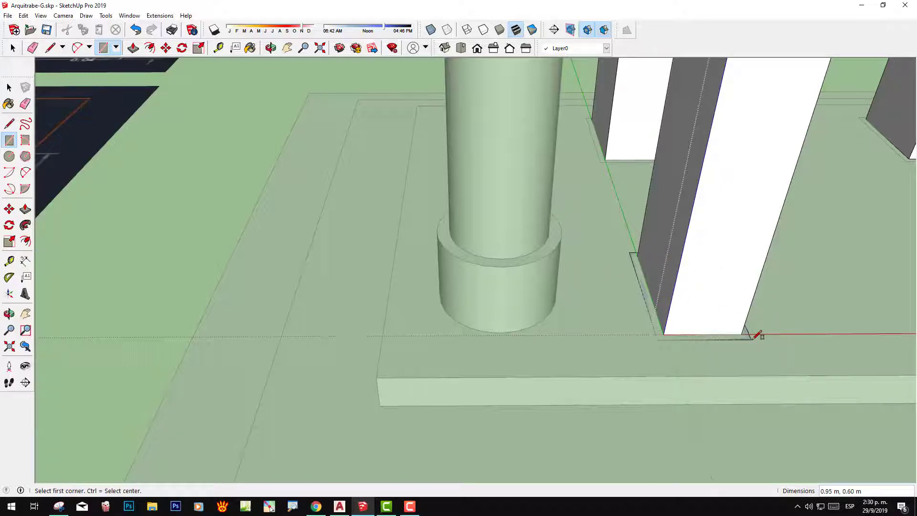
{"action": "key", "text": "p"}
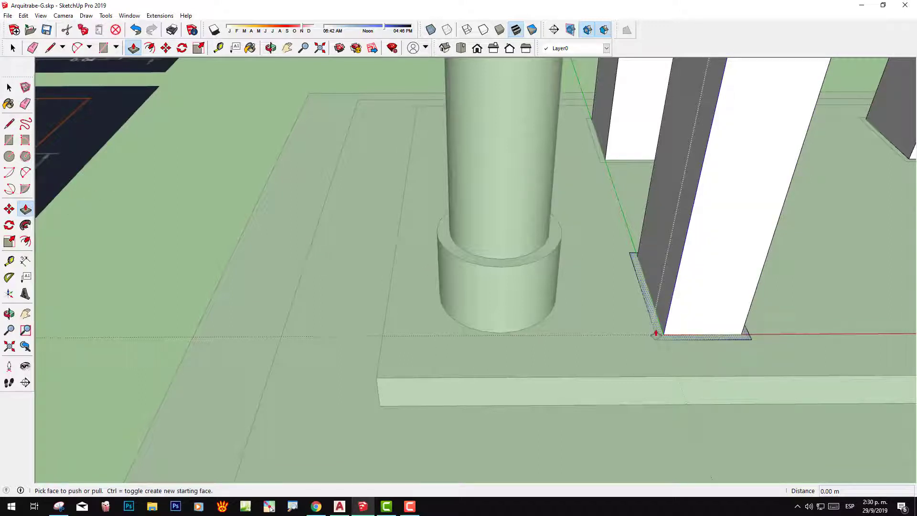
{"action": "left_click", "coordinate": [656, 332]}
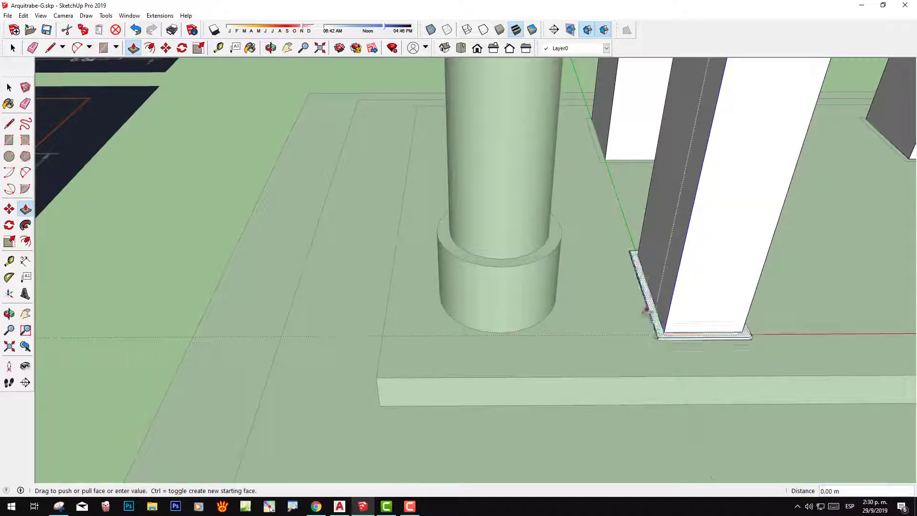
{"action": "left_click", "coordinate": [546, 252]}
- Orbit around the new plinth and select the whole plinth block
{"action": "middle_click_drag", "start_coordinate": [741, 280], "coordinate": [761, 287]}
{"action": "key", "text": "space"}
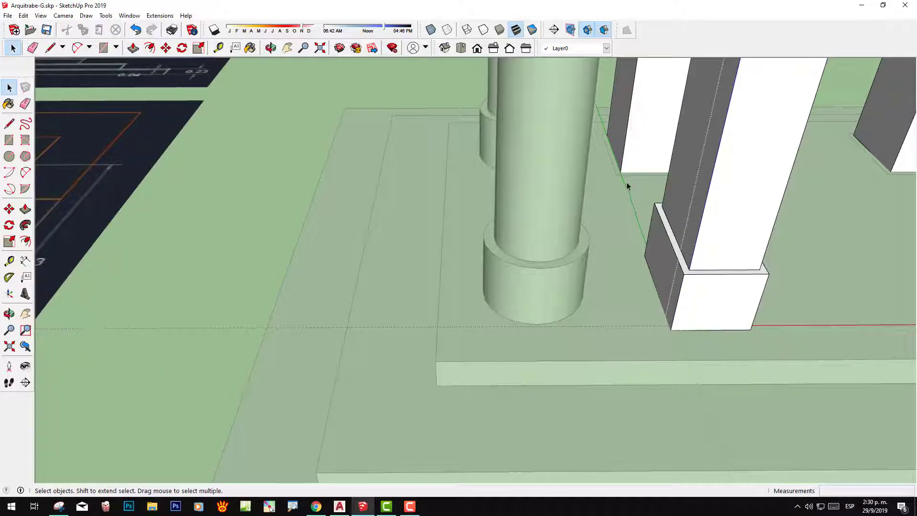
{"action": "middle_click_drag", "start_coordinate": [733, 234], "coordinate": [667, 243]}
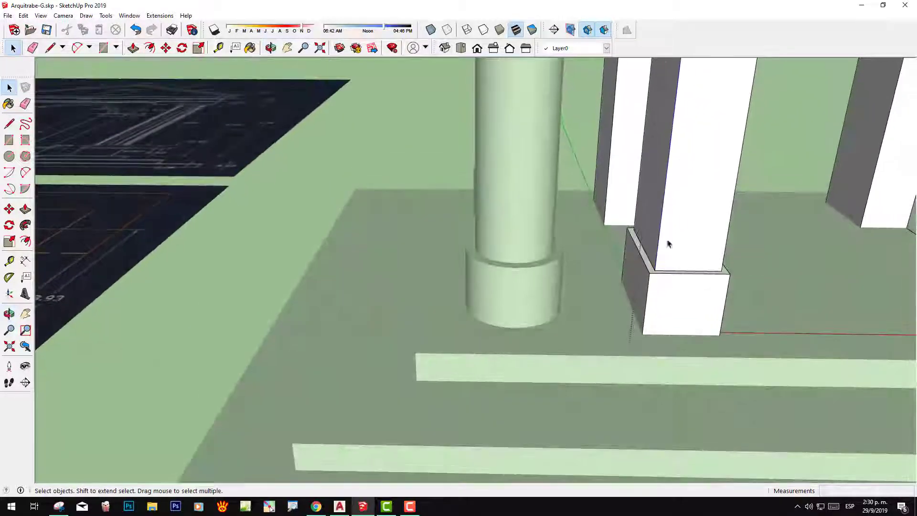
{"action": "left_click", "coordinate": [692, 306]}
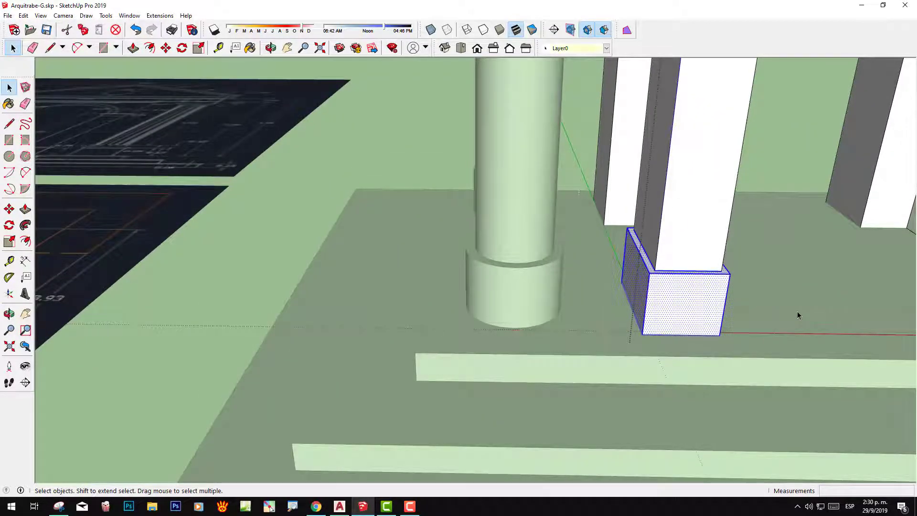
{"action": "mouse_move", "coordinate": [798, 311]}
{"action": "middle_mouse_down"}
{"action": "mouse_move", "coordinate": [612, 284]}
{"action": "mouse_move", "coordinate": [644, 277]}
{"action": "middle_mouse_up"}
{"action": "key", "text": "Escape"}
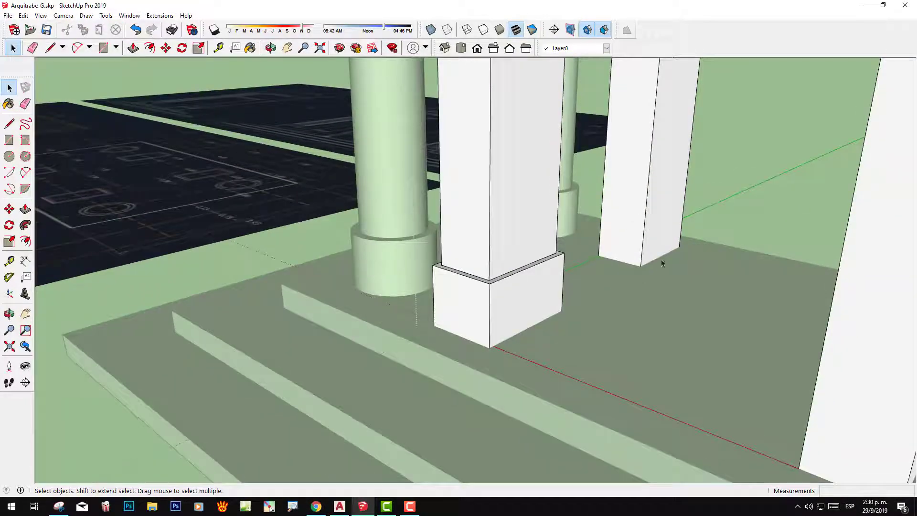
{"action": "mouse_move", "coordinate": [594, 267]}
{"action": "middle_mouse_down"}
{"action": "mouse_move", "coordinate": [557, 282]}
{"action": "mouse_move", "coordinate": [530, 272]}
{"action": "mouse_move", "coordinate": [714, 250]}
{"action": "mouse_move", "coordinate": [569, 270]}
{"action": "middle_mouse_up"}
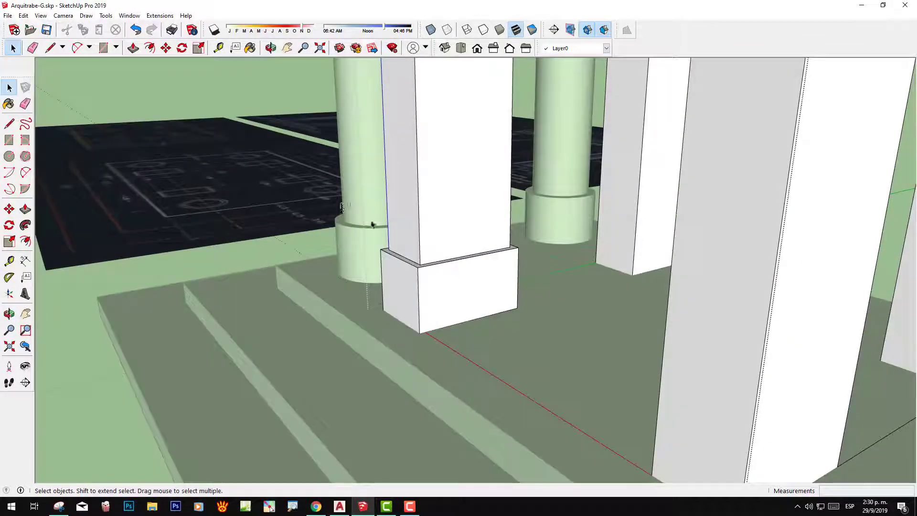
{"action": "left_click", "coordinate": [487, 280]}
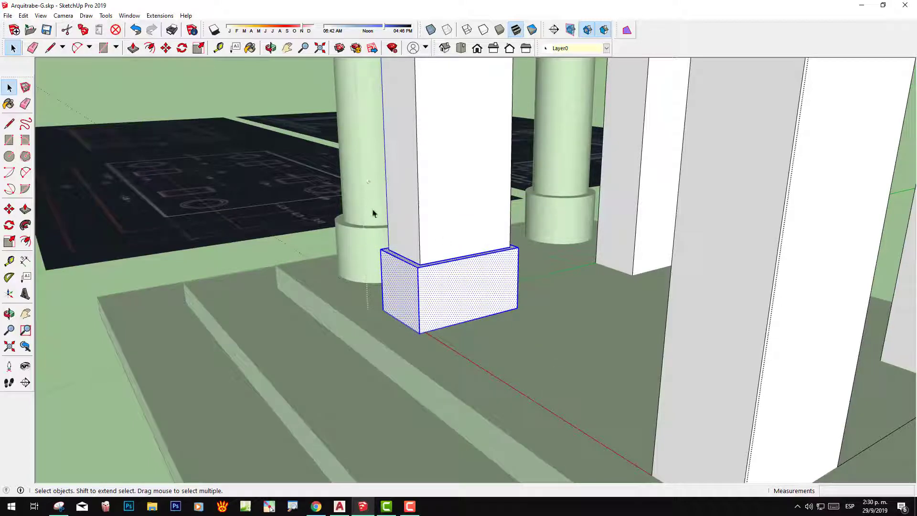
{"action": "left_click_drag", "start_coordinate": [425, 248], "coordinate": [545, 368]}
{"action": "mouse_move", "coordinate": [422, 248]}
{"action": "middle_mouse_down"}
{"action": "mouse_move", "coordinate": [655, 309]}
{"action": "mouse_move", "coordinate": [905, 327]}
{"action": "mouse_move", "coordinate": [540, 269]}
{"action": "mouse_move", "coordinate": [462, 287]}
{"action": "mouse_move", "coordinate": [539, 287]}
{"action": "middle_mouse_up"}
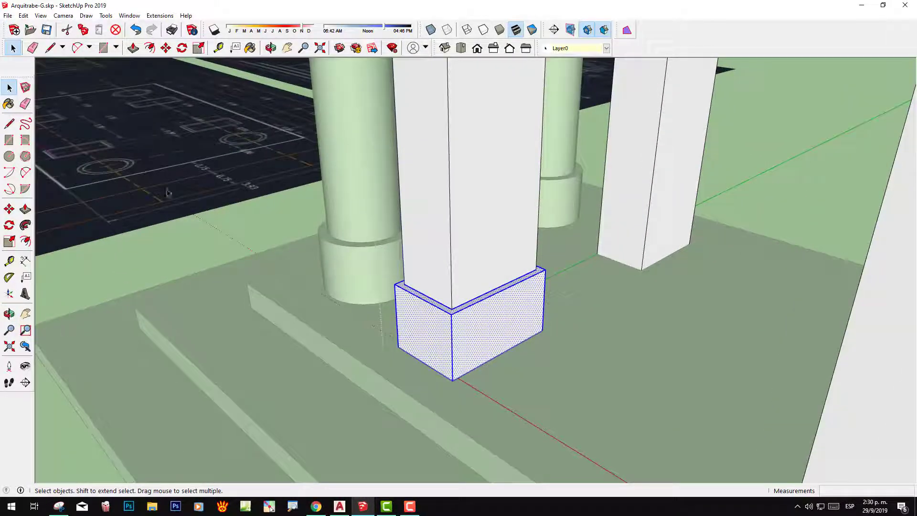
{"action": "left_click", "coordinate": [10, 209]}
- Copy the plinth from its bottom corner to the base of the right pier
{"action": "mouse_move", "coordinate": [317, 236]}
{"action": "middle_mouse_down"}
{"action": "mouse_move", "coordinate": [526, 260]}
{"action": "mouse_move", "coordinate": [595, 352]}
{"action": "mouse_move", "coordinate": [651, 344]}
{"action": "middle_mouse_up"}
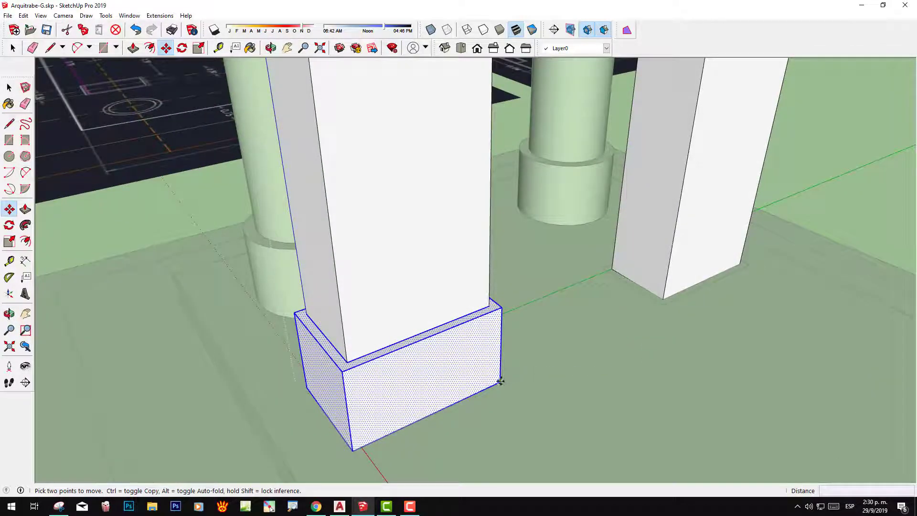
{"action": "left_click", "coordinate": [351, 449]}
{"action": "key", "text": "ctrl"}
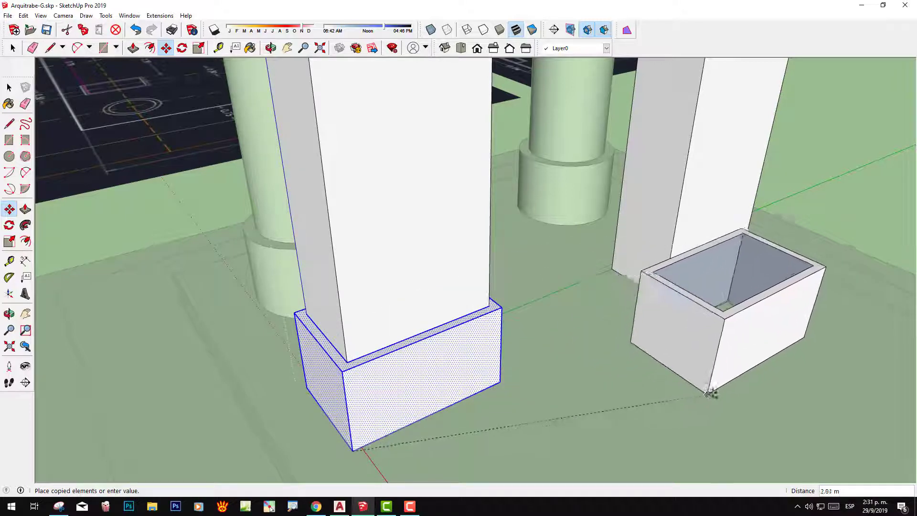
{"action": "scroll", "coordinate": [707, 394], "scroll_direction": "up", "scroll_amount": 2}
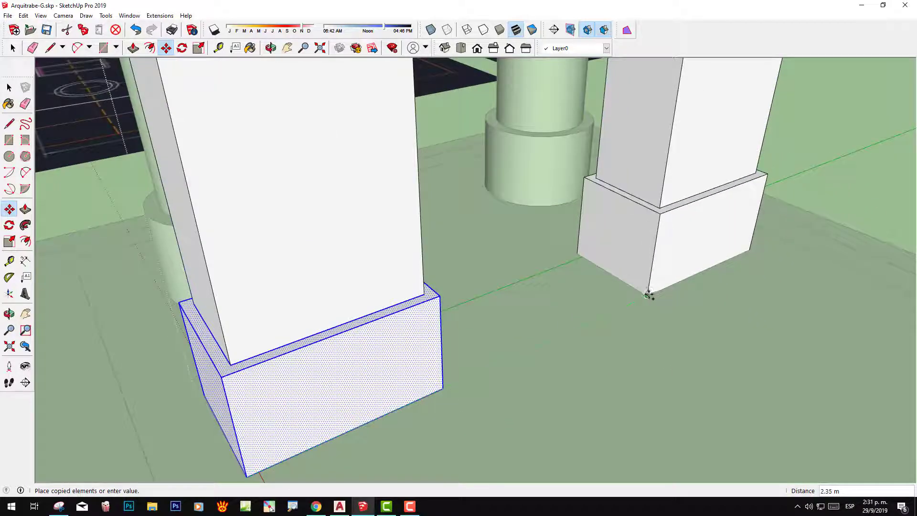
{"action": "left_click", "coordinate": [647, 295]}
{"action": "scroll", "coordinate": [657, 301], "scroll_direction": "down", "scroll_amount": 2}
{"action": "scroll", "coordinate": [662, 307], "scroll_direction": "down", "scroll_amount": 2}
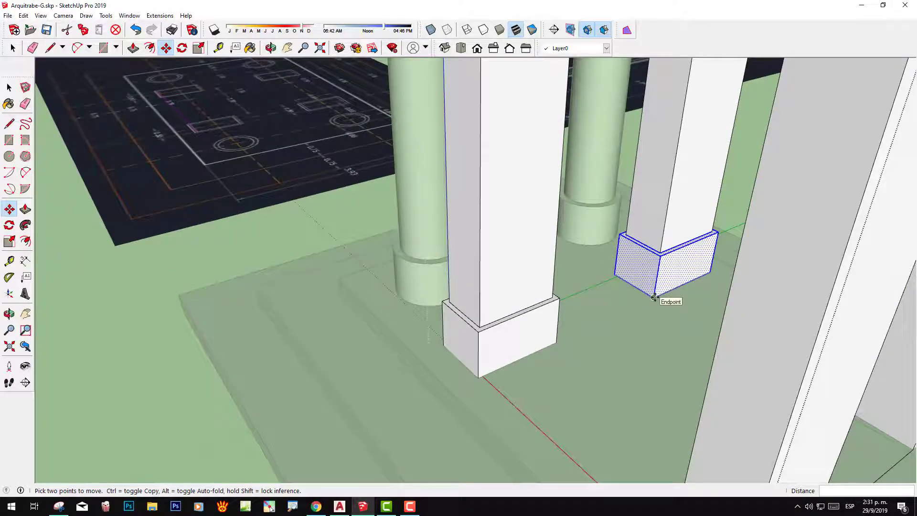
- Copy the plinth again, snapping it under the next pier needing a base
{"action": "left_click", "coordinate": [653, 297]}
{"action": "key", "text": "ctrl"}
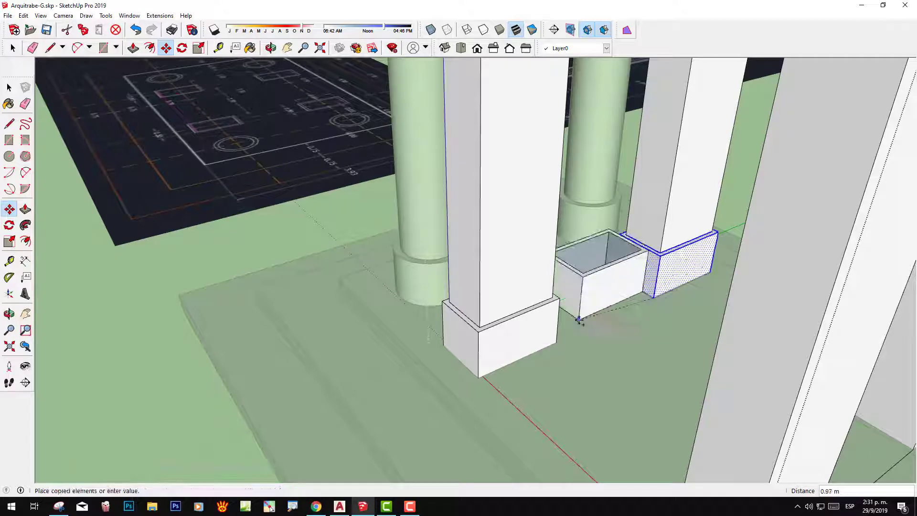
{"action": "middle_click_drag", "start_coordinate": [580, 287], "coordinate": [490, 299]}
{"action": "scroll", "coordinate": [489, 300], "scroll_direction": "up", "scroll_amount": 2}
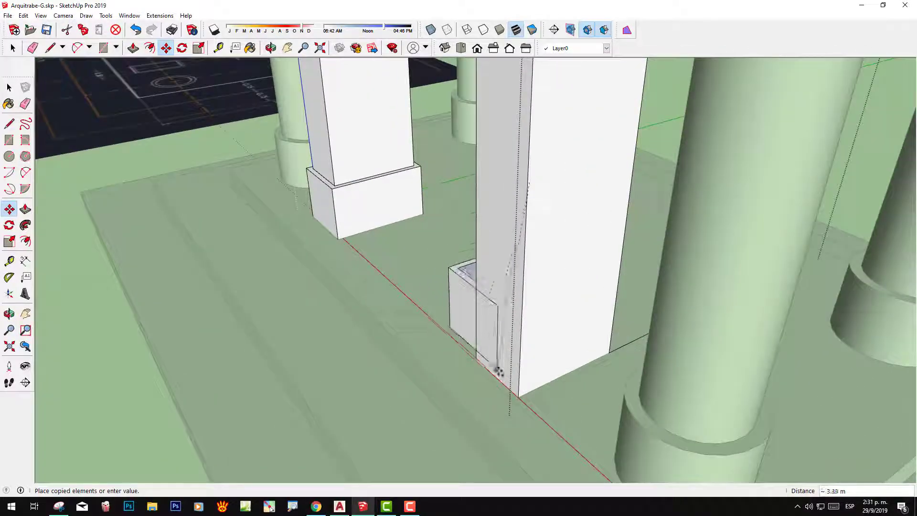
{"action": "left_click", "coordinate": [513, 402]}
{"action": "scroll", "coordinate": [589, 365], "scroll_direction": "down", "scroll_amount": 2}
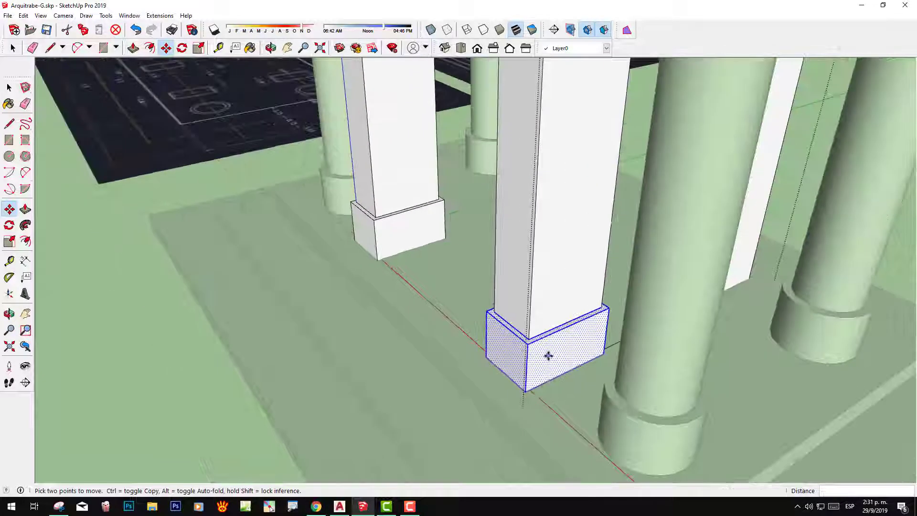
- Place one more plinth copy at the last pier's corner and zoom out to the whole structure
{"action": "left_click", "coordinate": [525, 391]}
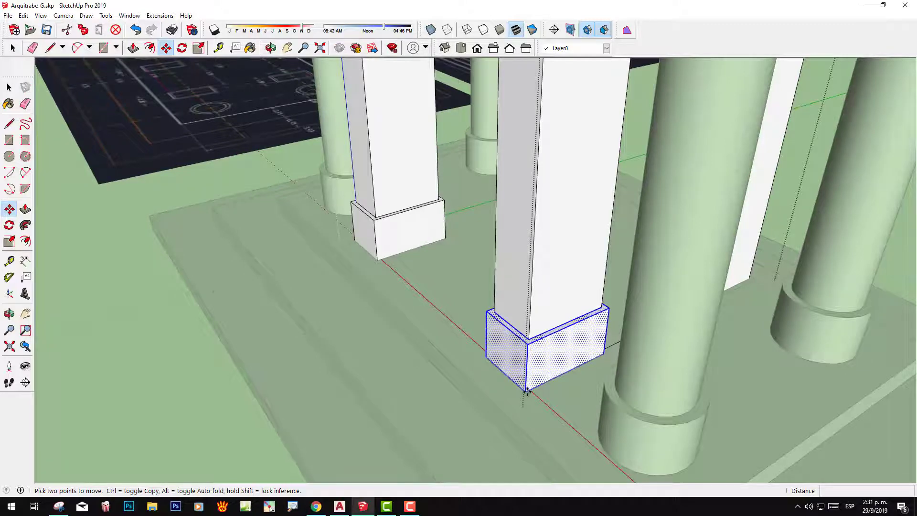
{"action": "key", "text": "ctrl"}
{"action": "scroll", "coordinate": [320, 298], "scroll_direction": "down", "scroll_amount": 1}
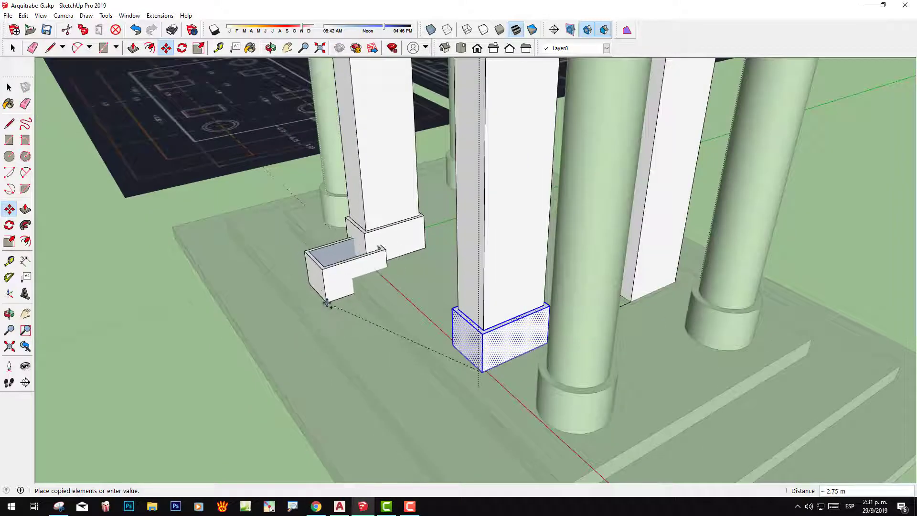
{"action": "middle_click_drag", "start_coordinate": [327, 301], "coordinate": [172, 334]}
{"action": "scroll", "coordinate": [338, 322], "scroll_direction": "up", "scroll_amount": 3}
{"action": "scroll", "coordinate": [427, 338], "scroll_direction": "up", "scroll_amount": 2}
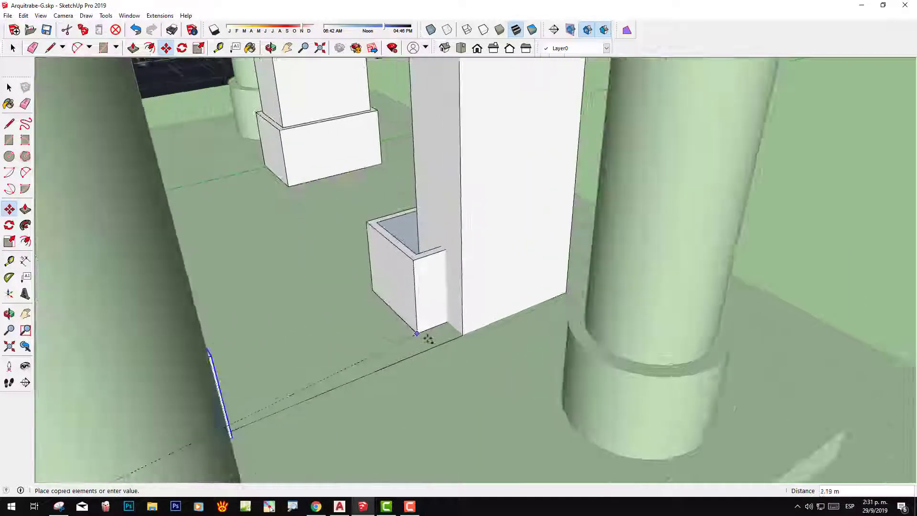
{"action": "left_click", "coordinate": [461, 341]}
{"action": "scroll", "coordinate": [629, 297], "scroll_direction": "down", "scroll_amount": 3}
{"action": "key", "text": "space"}
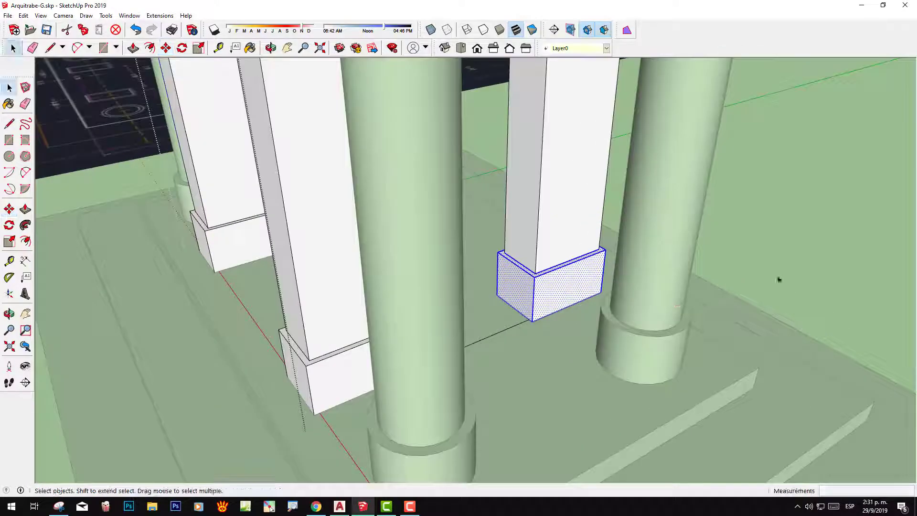
{"action": "scroll", "coordinate": [561, 266], "scroll_direction": "down", "scroll_amount": 3}
{"action": "mouse_move", "coordinate": [561, 266]}
{"action": "middle_mouse_down"}
{"action": "mouse_move", "coordinate": [513, 282]}
{"action": "mouse_move", "coordinate": [566, 256]}
{"action": "mouse_move", "coordinate": [566, 234]}
{"action": "middle_mouse_up"}
{"action": "scroll", "coordinate": [514, 266], "scroll_direction": "down", "scroll_amount": 2}
- Pan, orbit and zoom over the reference sheets to review the elevation drawing
{"action": "scroll", "coordinate": [513, 266], "scroll_direction": "down", "scroll_amount": 3}
{"action": "left_click_drag", "start_coordinate": [524, 228], "coordinate": [602, 232], "text": "shift"}
{"action": "key", "text": "space"}
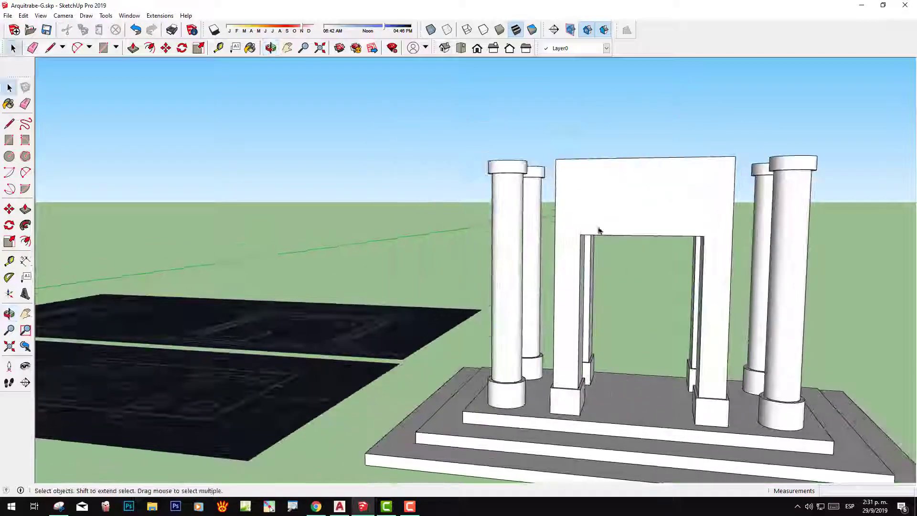
{"action": "scroll", "coordinate": [602, 239], "scroll_direction": "up", "scroll_amount": 2}
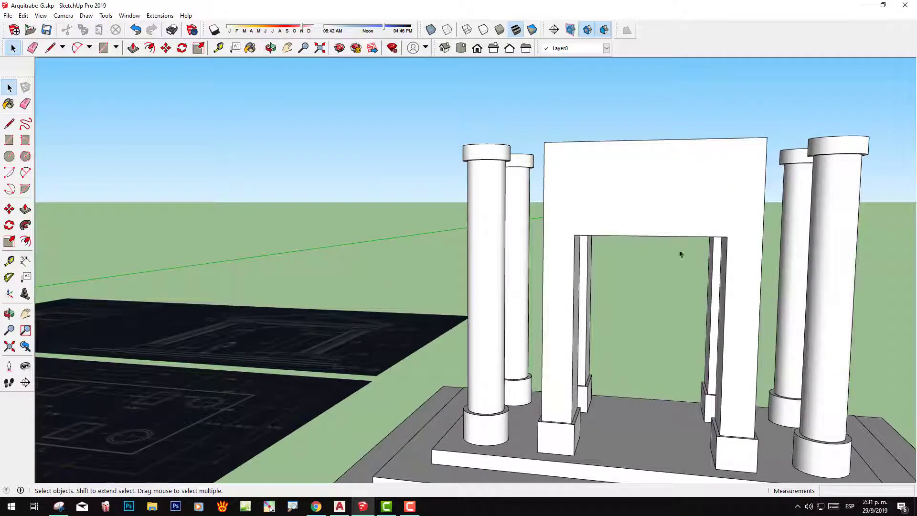
{"action": "scroll", "coordinate": [295, 293], "scroll_direction": "down", "scroll_amount": 3}
{"action": "middle_click_drag", "start_coordinate": [294, 293], "coordinate": [287, 191]}
{"action": "scroll", "coordinate": [286, 191], "scroll_direction": "up", "scroll_amount": 3}
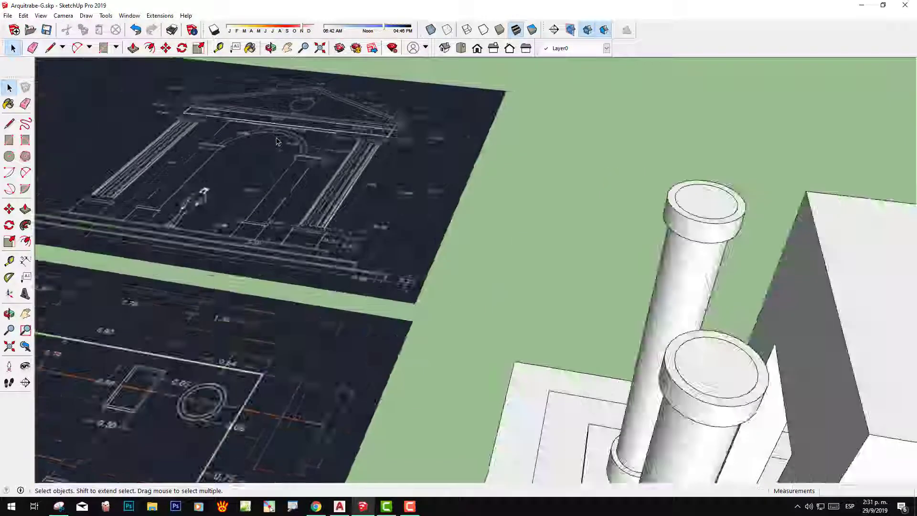
{"action": "scroll", "coordinate": [279, 156], "scroll_direction": "up", "scroll_amount": 3}
{"action": "scroll", "coordinate": [279, 155], "scroll_direction": "down", "scroll_amount": 2}
{"action": "mouse_move", "coordinate": [278, 156]}
{"action": "middle_mouse_down"}
{"action": "mouse_move", "coordinate": [517, 315]}
{"action": "mouse_move", "coordinate": [501, 286]}
{"action": "middle_mouse_up"}
{"action": "scroll", "coordinate": [517, 315], "scroll_direction": "down", "scroll_amount": 2}
{"action": "scroll", "coordinate": [655, 259], "scroll_direction": "down", "scroll_amount": 3}
- Frame both sheets and the model, then enter the central block group
{"action": "mouse_move", "coordinate": [655, 260]}
{"action": "middle_mouse_down"}
{"action": "mouse_move", "coordinate": [688, 292]}
{"action": "mouse_move", "coordinate": [594, 135]}
{"action": "mouse_move", "coordinate": [528, 290]}
{"action": "mouse_move", "coordinate": [614, 219]}
{"action": "middle_mouse_up"}
{"action": "scroll", "coordinate": [726, 291], "scroll_direction": "down", "scroll_amount": 3}
{"action": "scroll", "coordinate": [555, 266], "scroll_direction": "up", "scroll_amount": 2}
{"action": "scroll", "coordinate": [557, 276], "scroll_direction": "up", "scroll_amount": 2}
{"action": "double_click", "coordinate": [557, 276]}
{"action": "scroll", "coordinate": [559, 274], "scroll_direction": "up", "scroll_amount": 3}
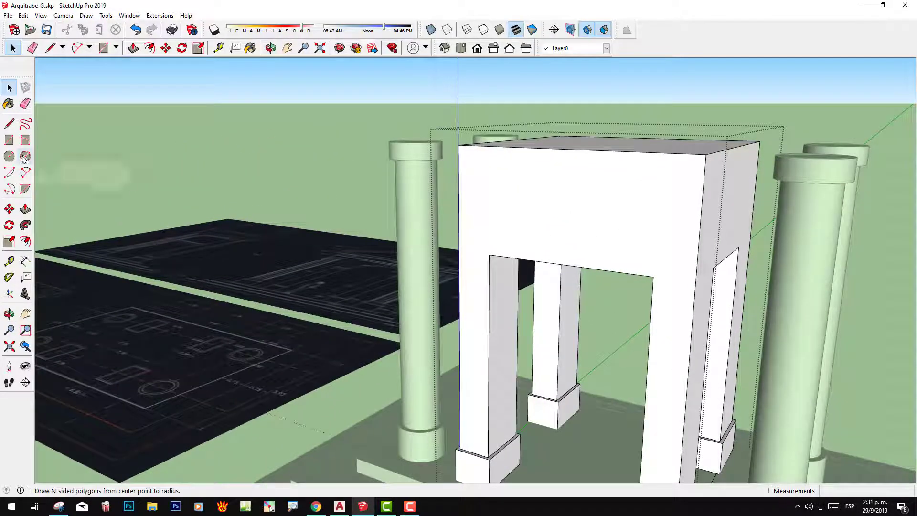
- Draw a 2-point arc between the doorway's top corners with a half-circle 1.15 m bulge, then select it
{"action": "left_click", "coordinate": [25, 172]}
{"action": "middle_click_drag", "start_coordinate": [544, 248], "coordinate": [548, 206]}
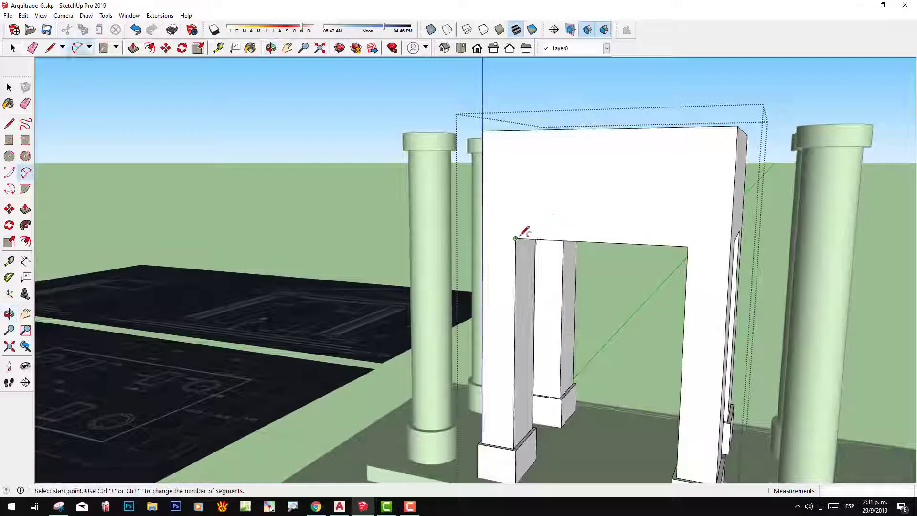
{"action": "left_click", "coordinate": [516, 238]}
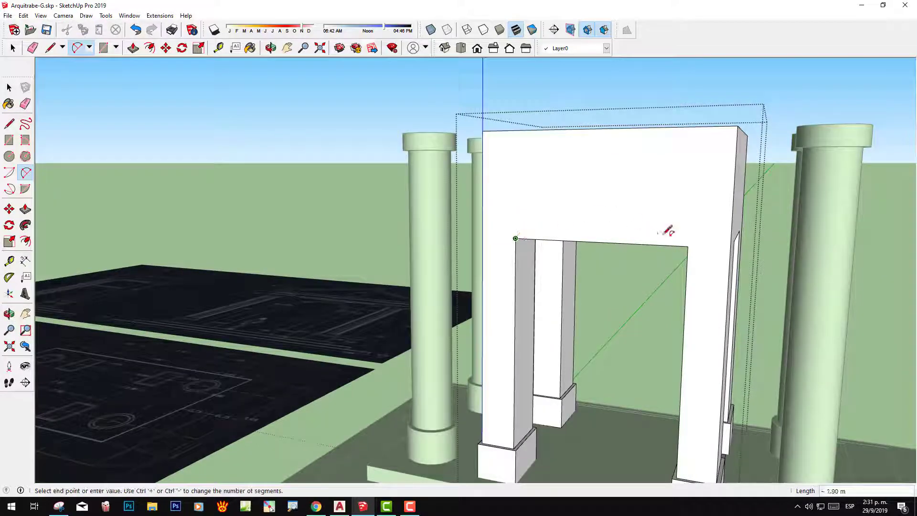
{"action": "left_click", "coordinate": [687, 246]}
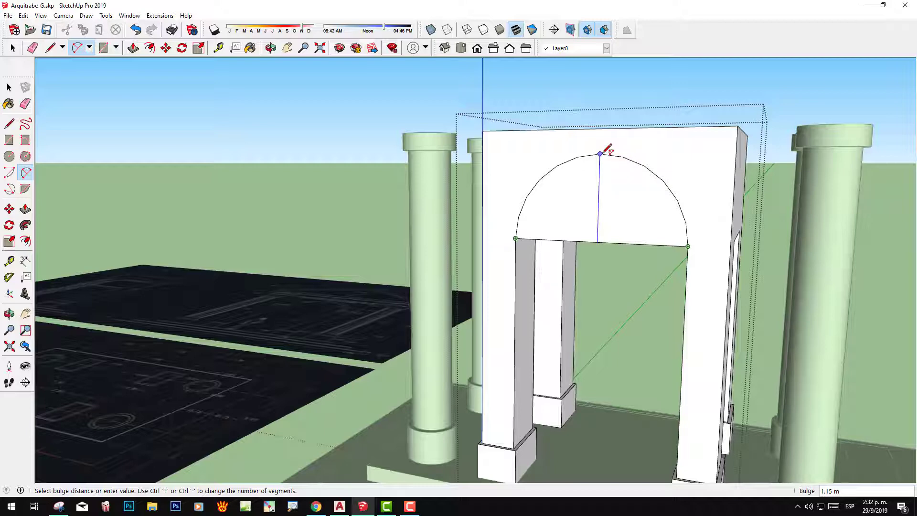
{"action": "left_click", "coordinate": [601, 153]}
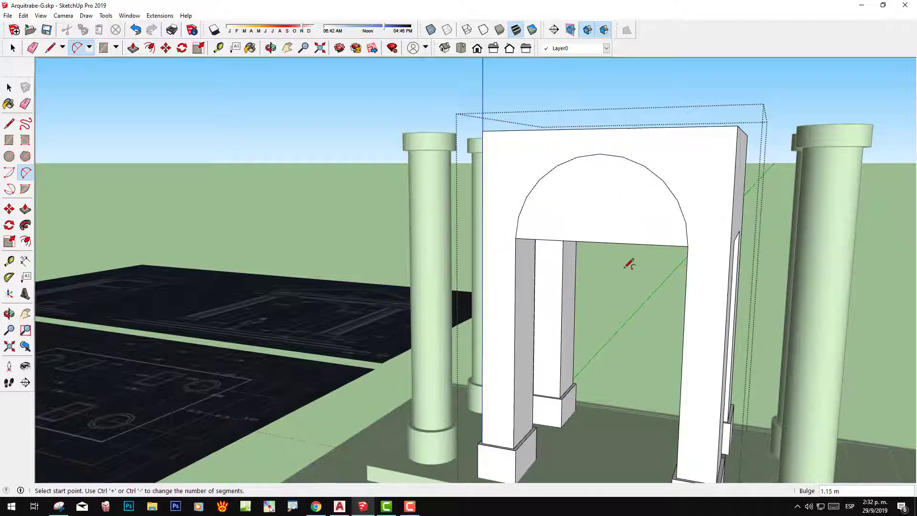
{"action": "key", "text": "space"}
{"action": "left_click", "coordinate": [637, 165]}
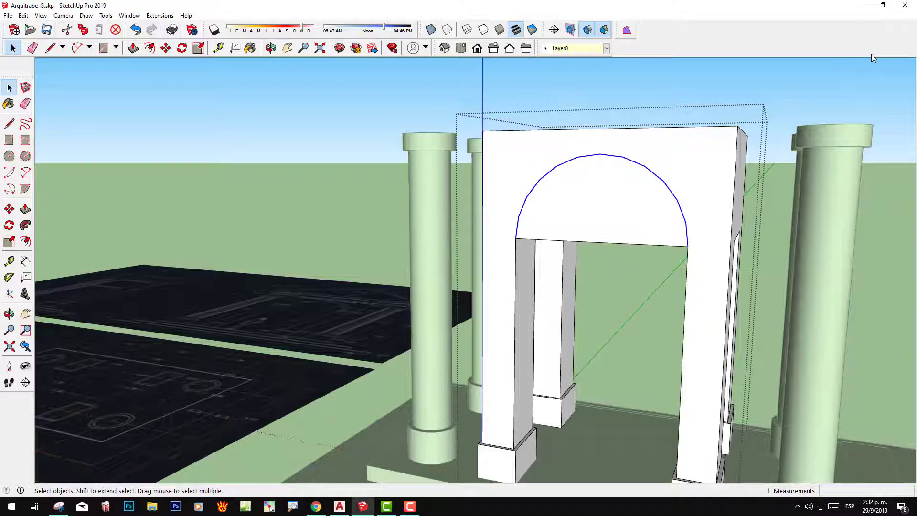
- Show the Default Tray and set the arc's Entity Info segment count to 48
{"action": "left_click", "coordinate": [132, 17]}
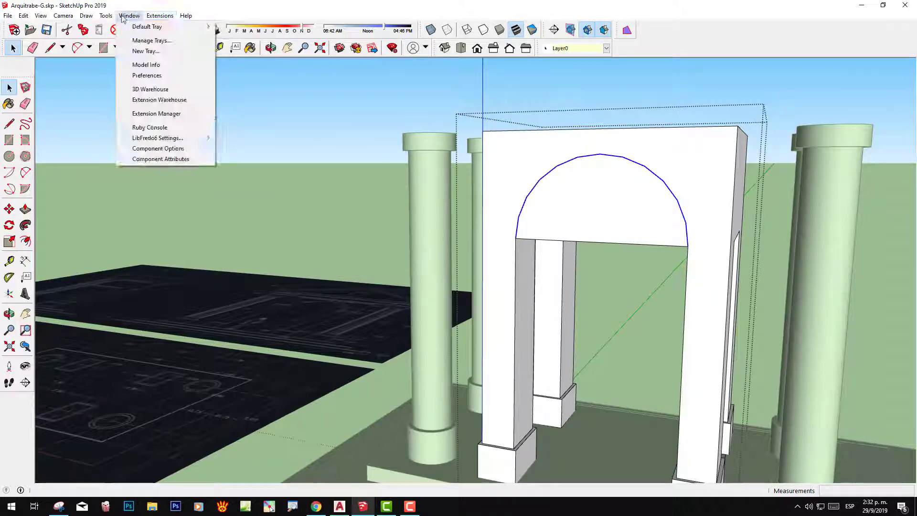
{"action": "mouse_move", "coordinate": [147, 27]}
{"action": "left_click", "coordinate": [243, 28]}
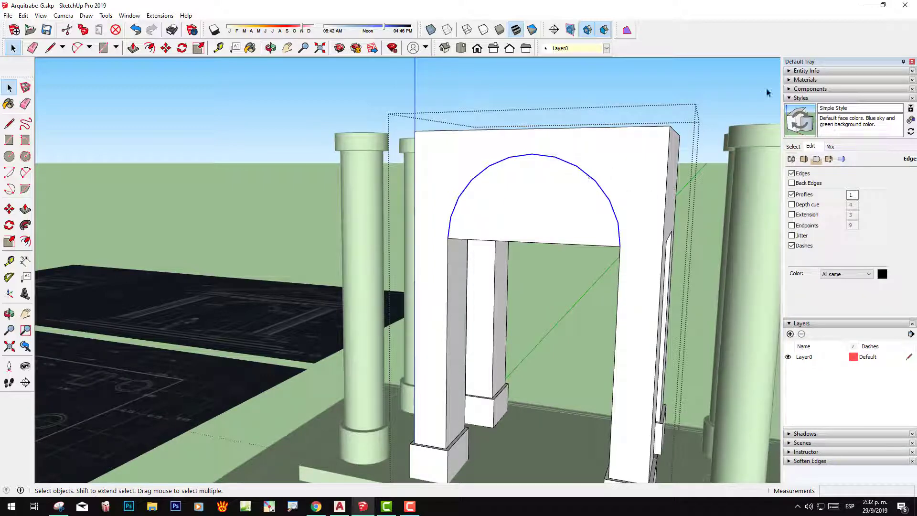
{"action": "left_click", "coordinate": [802, 71]}
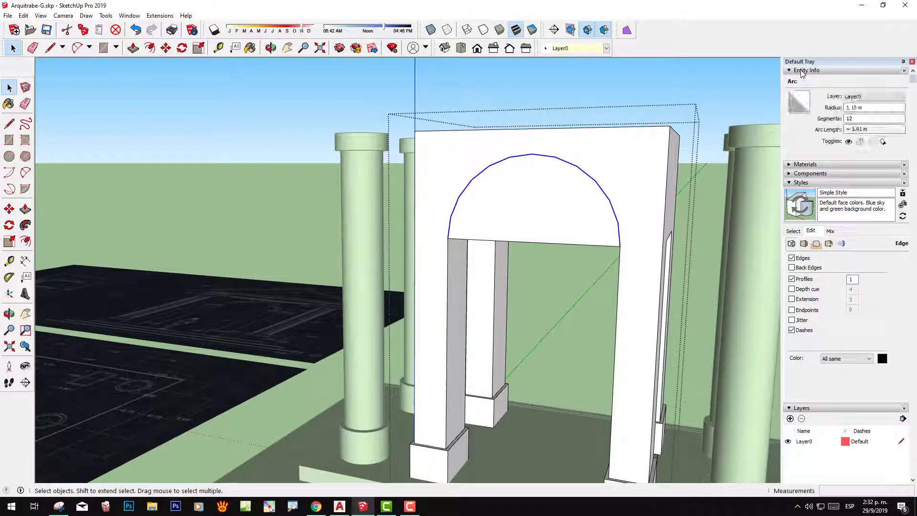
{"action": "key", "text": "Tab"}
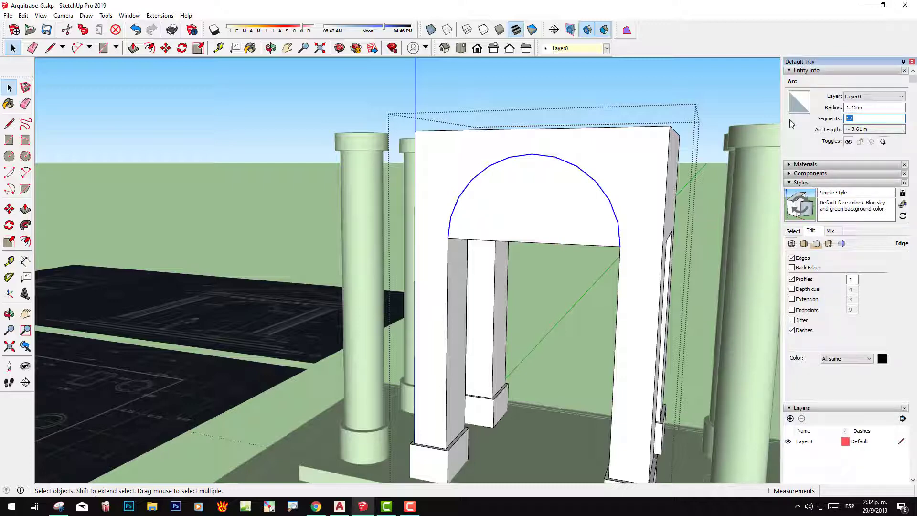
{"action": "type", "text": "48"}
{"action": "key", "text": "Return"}
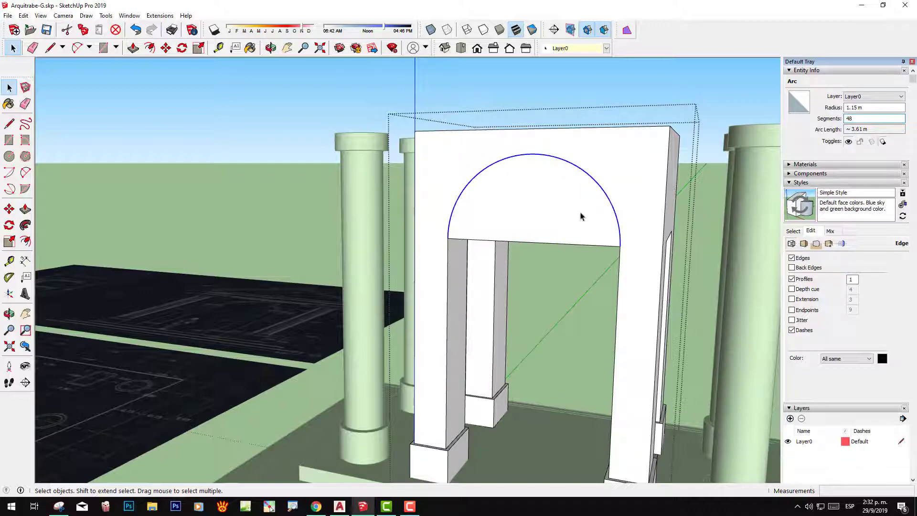
{"action": "middle_click_drag", "start_coordinate": [572, 261], "coordinate": [481, 292]}
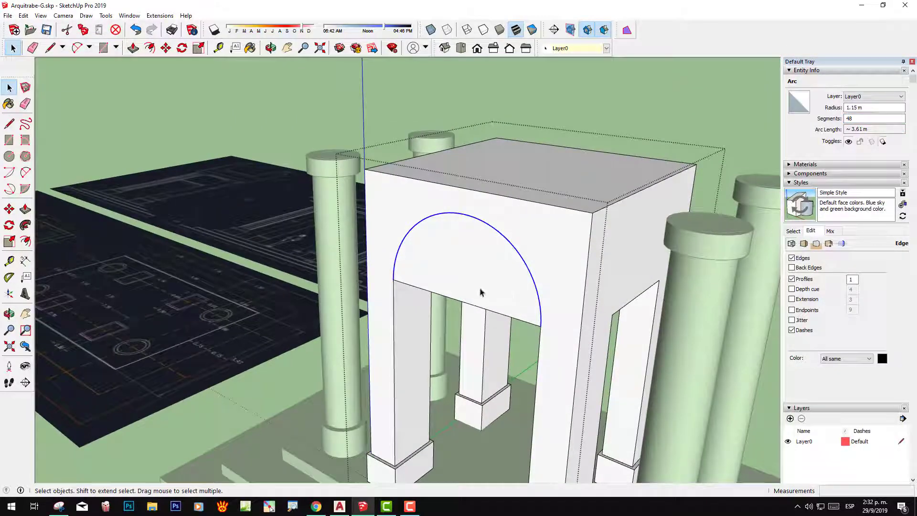
- Push the arch face 3.20 m back through the central block, then orbit to check the opening
{"action": "left_click", "coordinate": [25, 209]}
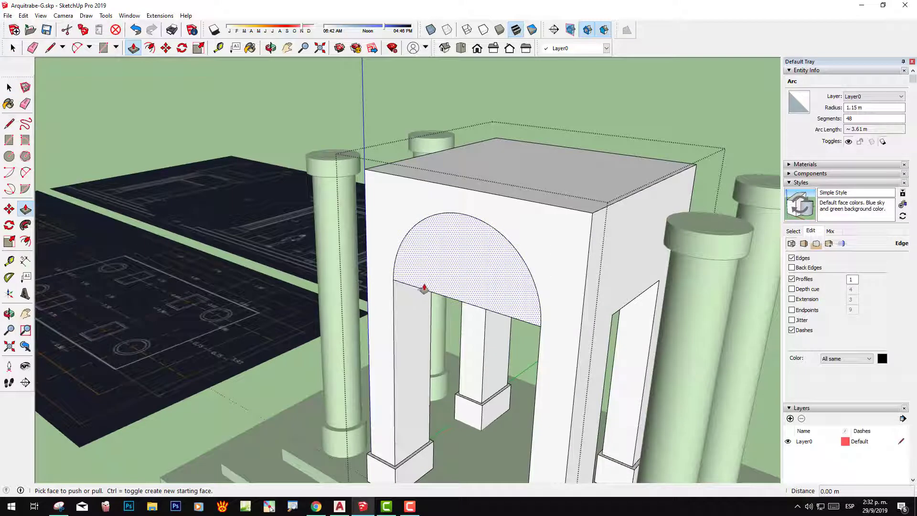
{"action": "left_click", "coordinate": [433, 287]}
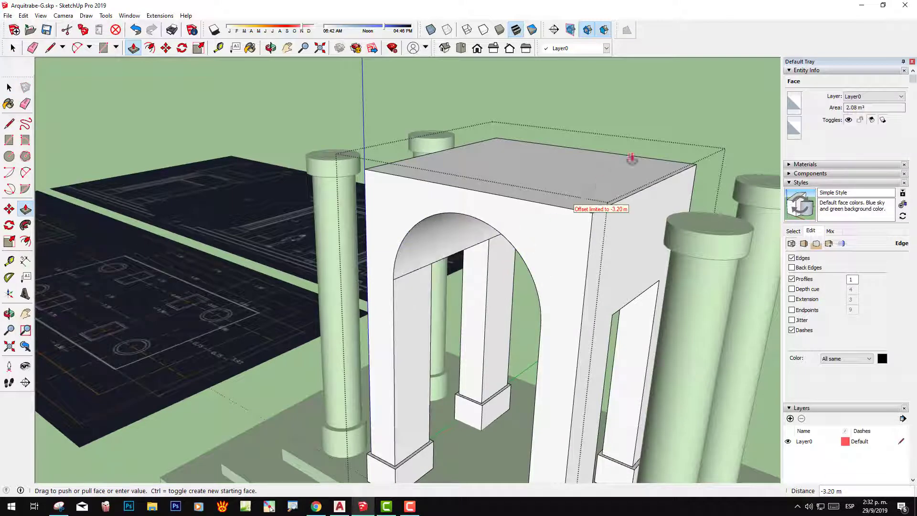
{"action": "left_click", "coordinate": [659, 160]}
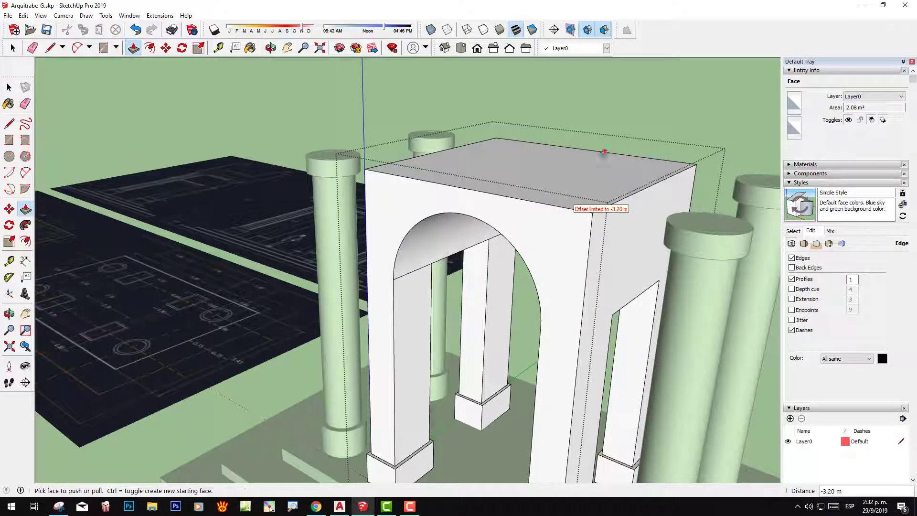
{"action": "mouse_move", "coordinate": [604, 152]}
{"action": "middle_mouse_down"}
{"action": "mouse_move", "coordinate": [628, 159]}
{"action": "mouse_move", "coordinate": [697, 124]}
{"action": "mouse_move", "coordinate": [558, 286]}
{"action": "middle_mouse_up"}
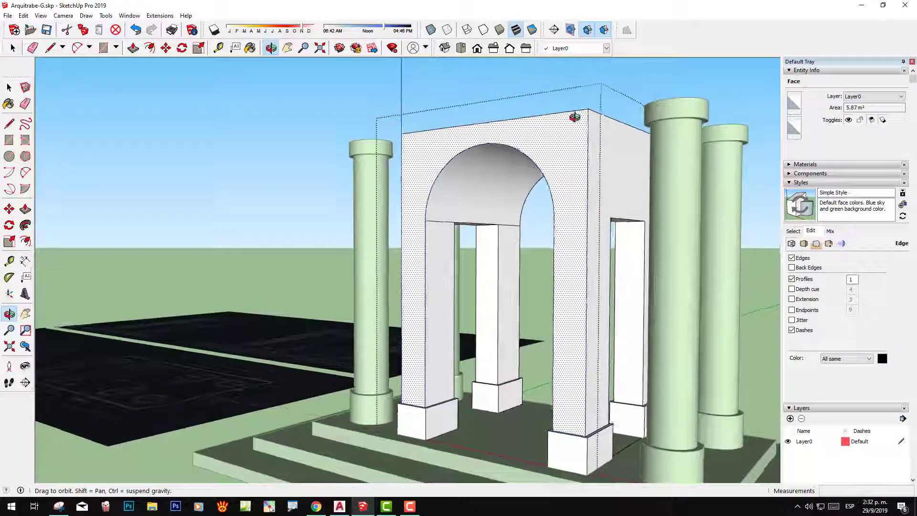
{"action": "key", "text": "space"}
{"action": "middle_click_drag", "start_coordinate": [557, 252], "coordinate": [676, 188]}
{"action": "mouse_move", "coordinate": [667, 224]}
{"action": "middle_mouse_down"}
{"action": "mouse_move", "coordinate": [611, 256]}
{"action": "mouse_move", "coordinate": [379, 218]}
{"action": "mouse_move", "coordinate": [55, 221]}
{"action": "mouse_move", "coordinate": [582, 326]}
{"action": "mouse_move", "coordinate": [522, 287]}
{"action": "mouse_move", "coordinate": [509, 308]}
{"action": "middle_mouse_up"}
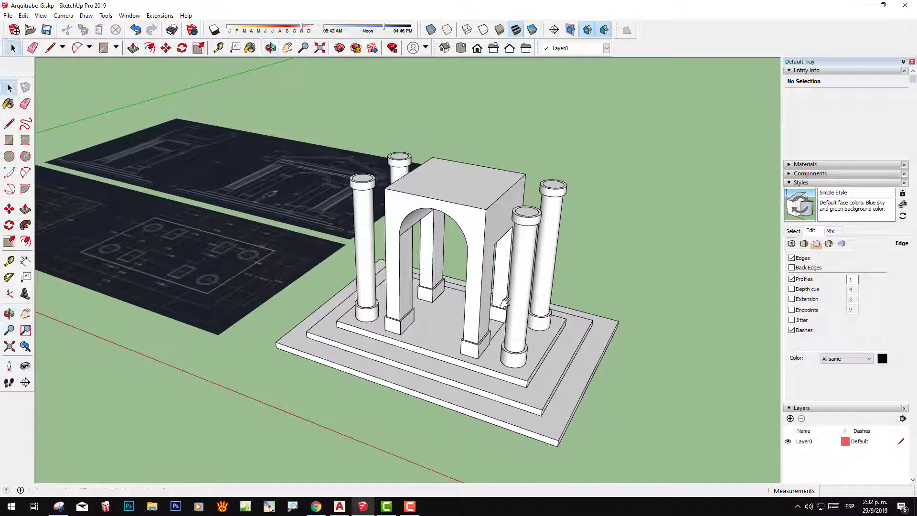
{"action": "scroll", "coordinate": [509, 308], "scroll_direction": "up", "scroll_amount": 2}
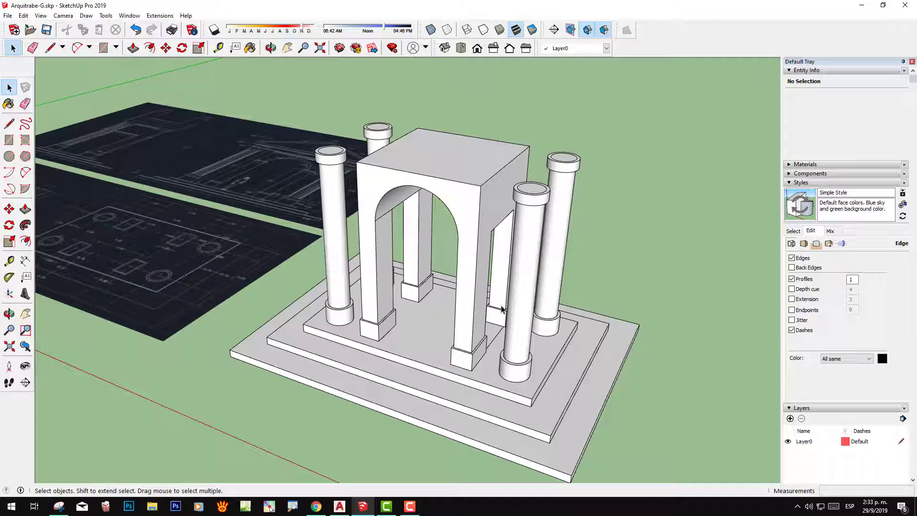
{"action": "middle_click_drag", "start_coordinate": [501, 309], "coordinate": [504, 289]}
{"action": "key", "text": "space"}
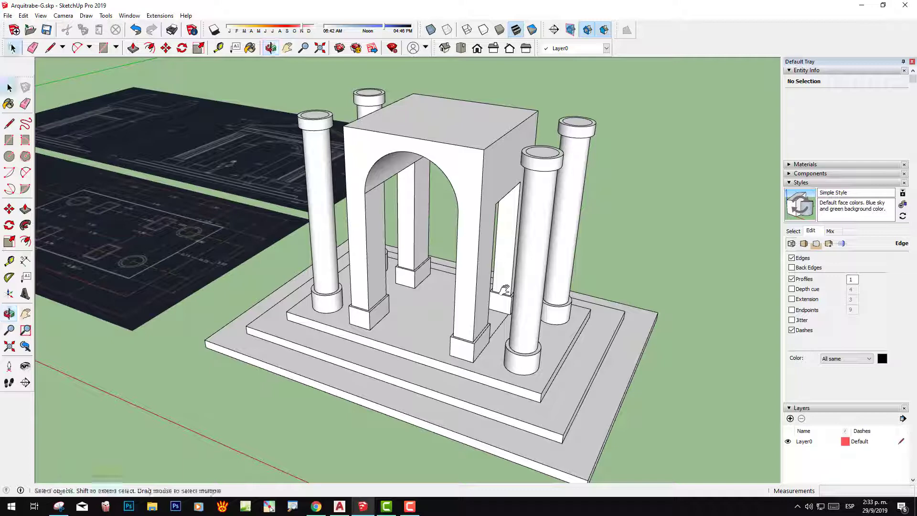
{"action": "left_click", "coordinate": [410, 507]}
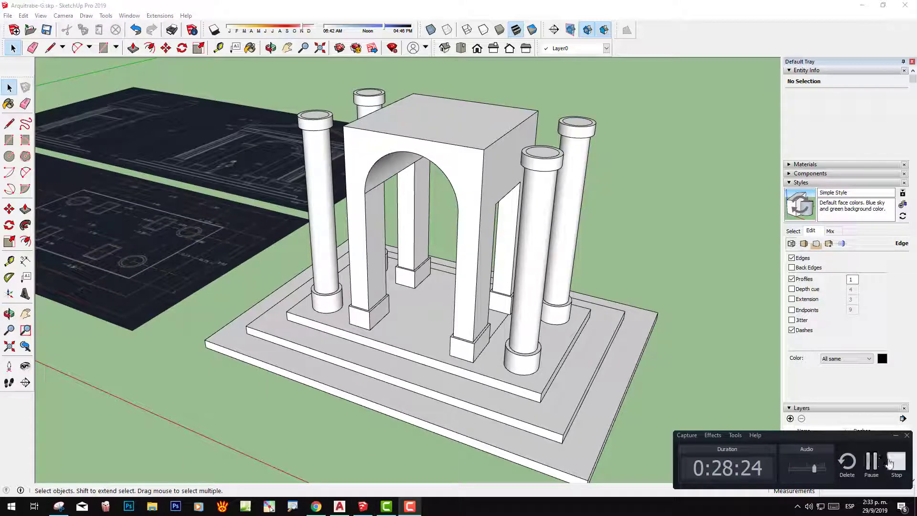